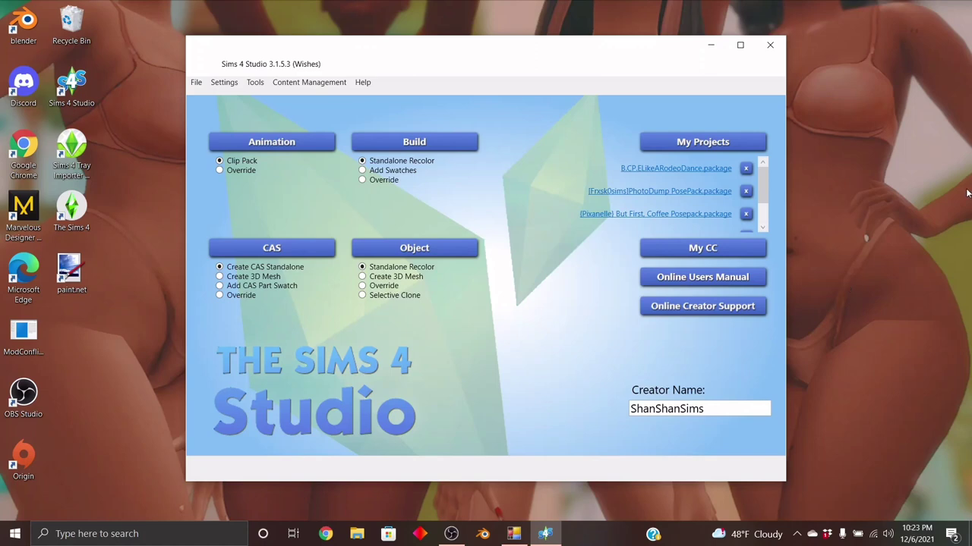
Step: Open B.CP.ELikeARodeoDance.package from Documents > Electronic Arts > The Sims 4 > Mods > ANIMATIONS > B.C
{"action": "left_click", "coordinate": [701, 143]}
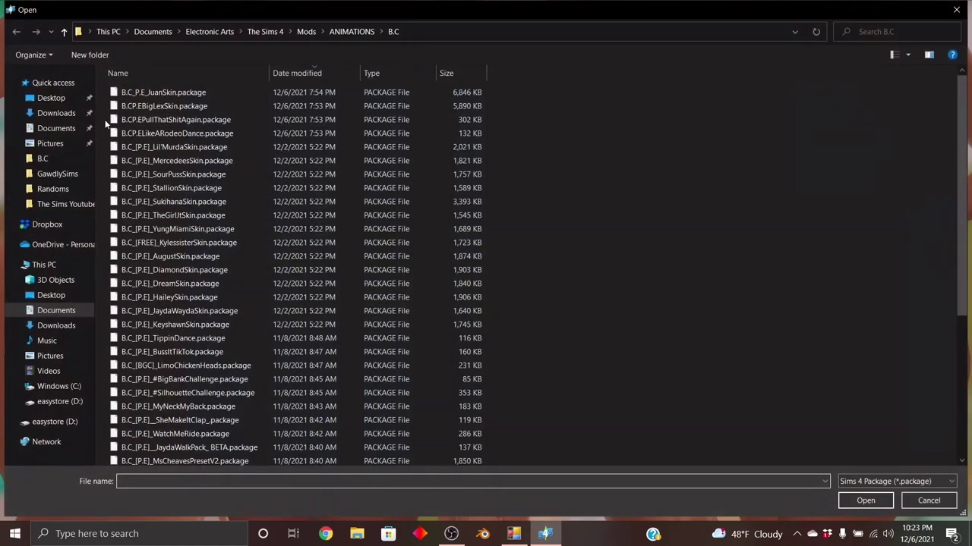
{"action": "left_click", "coordinate": [56, 128]}
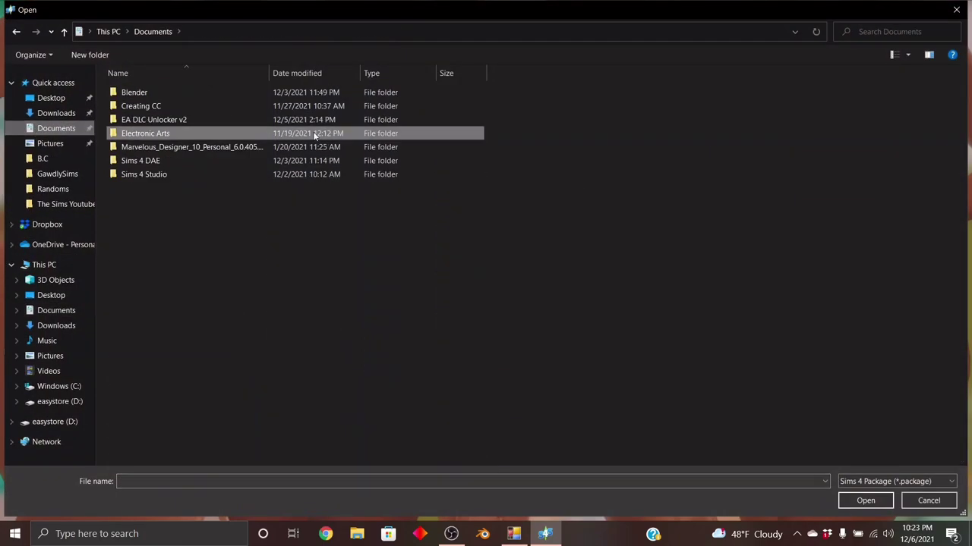
{"action": "double_click", "coordinate": [159, 132]}
{"action": "double_click", "coordinate": [166, 92]}
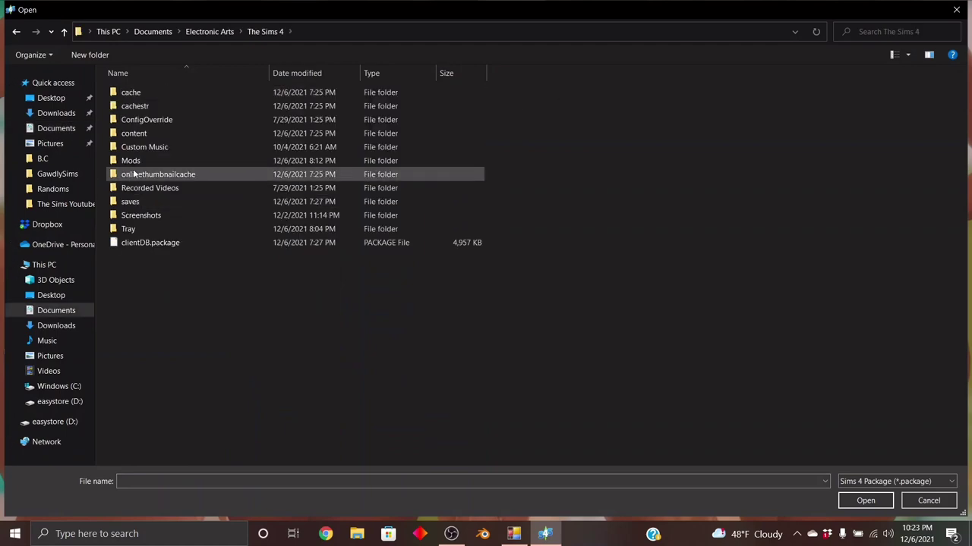
{"action": "double_click", "coordinate": [132, 160]}
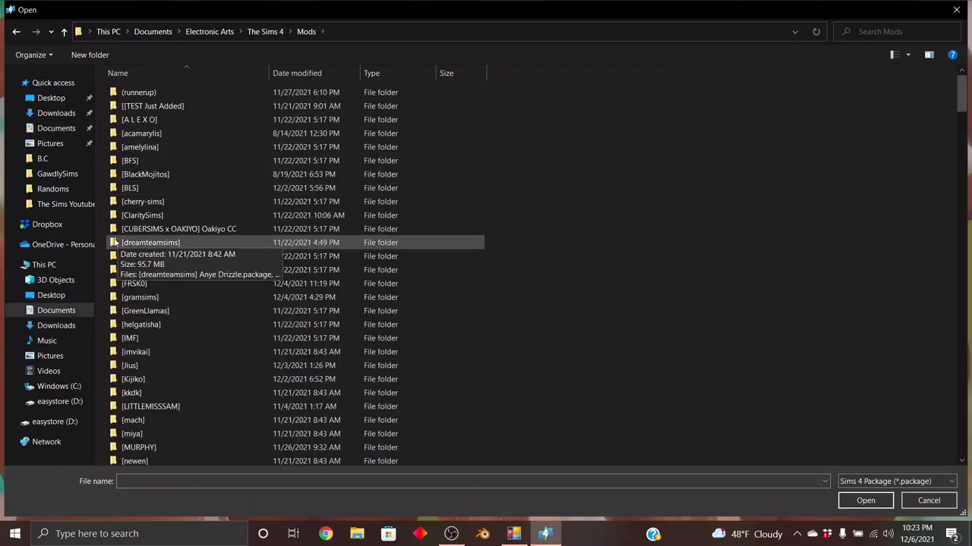
{"action": "scroll", "coordinate": [260, 311], "scroll_direction": "down", "scroll_amount": 8}
{"action": "scroll", "coordinate": [188, 355], "scroll_direction": "down", "scroll_amount": 4}
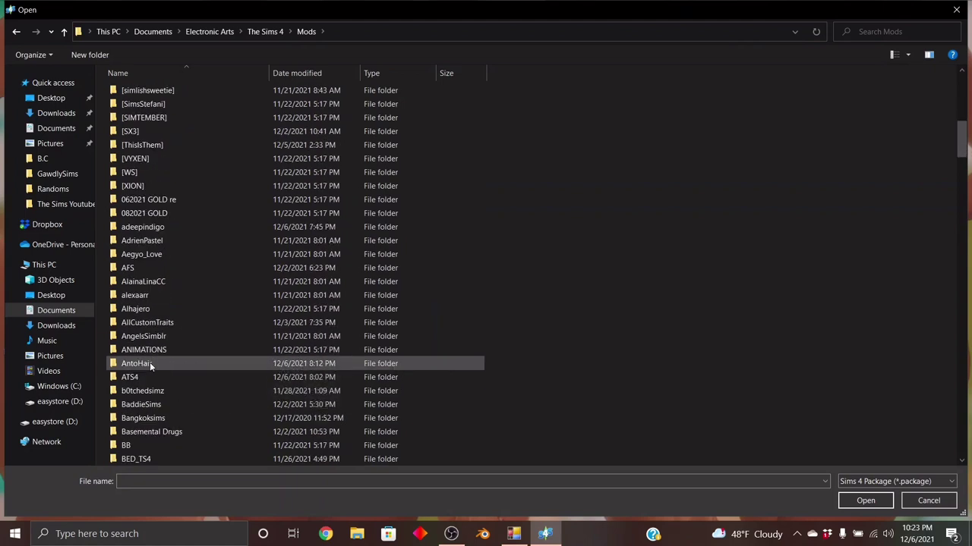
{"action": "double_click", "coordinate": [156, 351]}
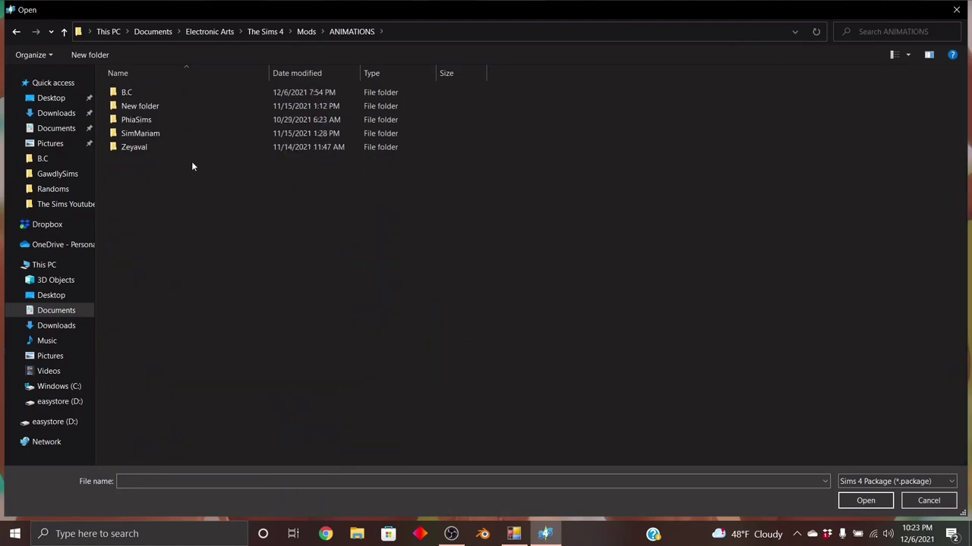
{"action": "double_click", "coordinate": [140, 93]}
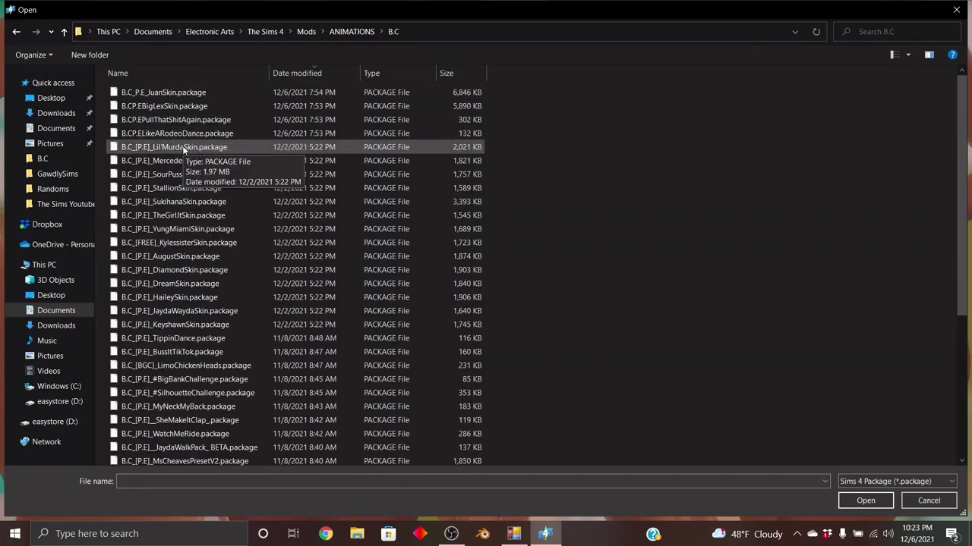
{"action": "left_click", "coordinate": [186, 147]}
{"action": "left_click", "coordinate": [182, 133]}
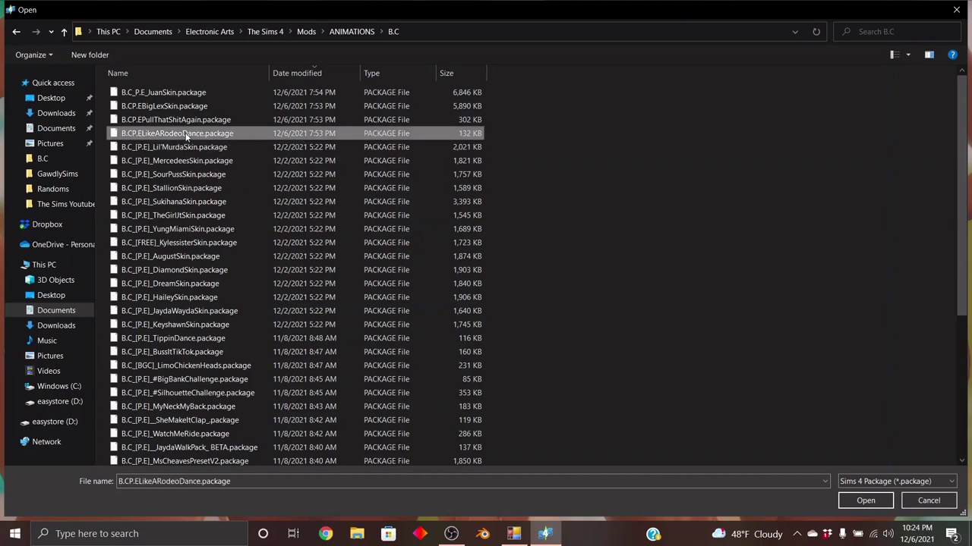
{"action": "left_click", "coordinate": [866, 501]}
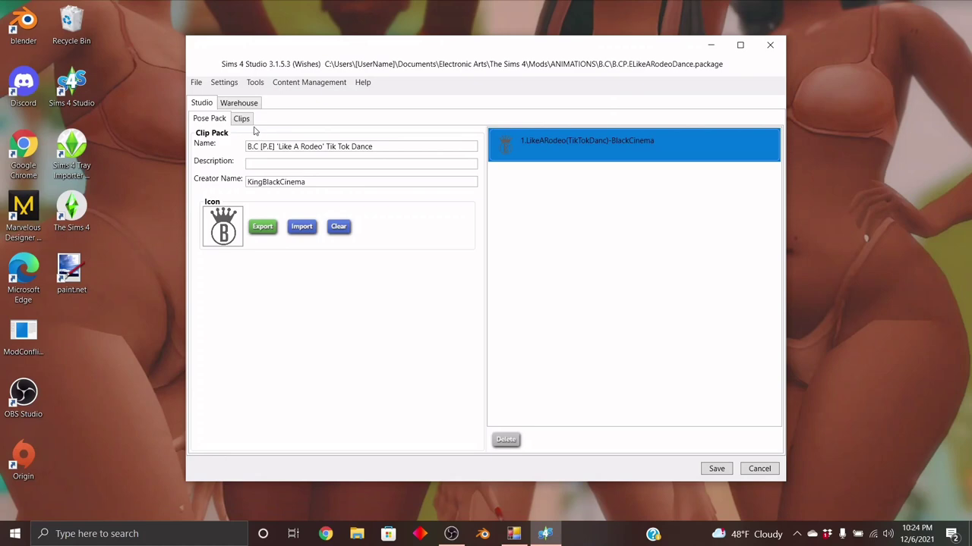
Step: Show the pack's animation clips and keep the rig set to Adult Female
{"action": "left_click", "coordinate": [241, 119]}
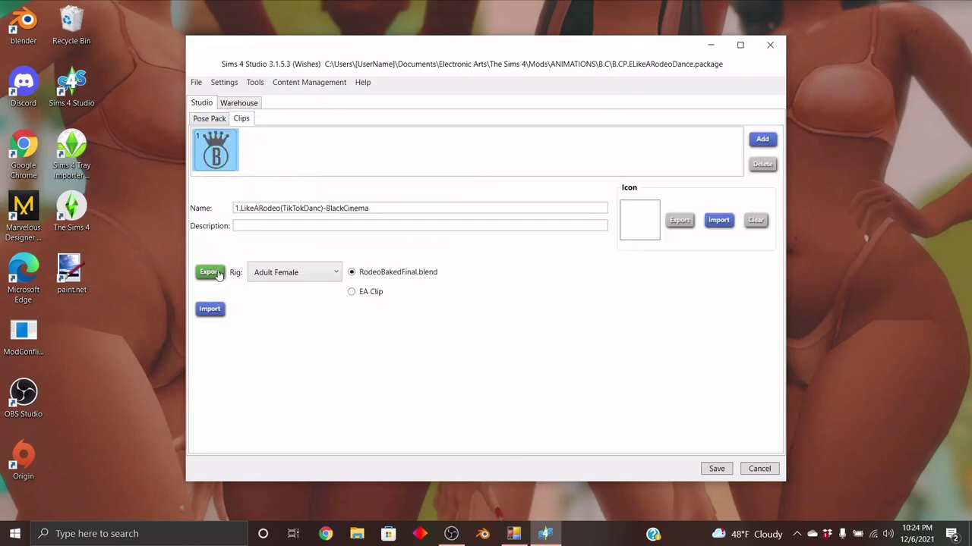
{"action": "left_click", "coordinate": [295, 280]}
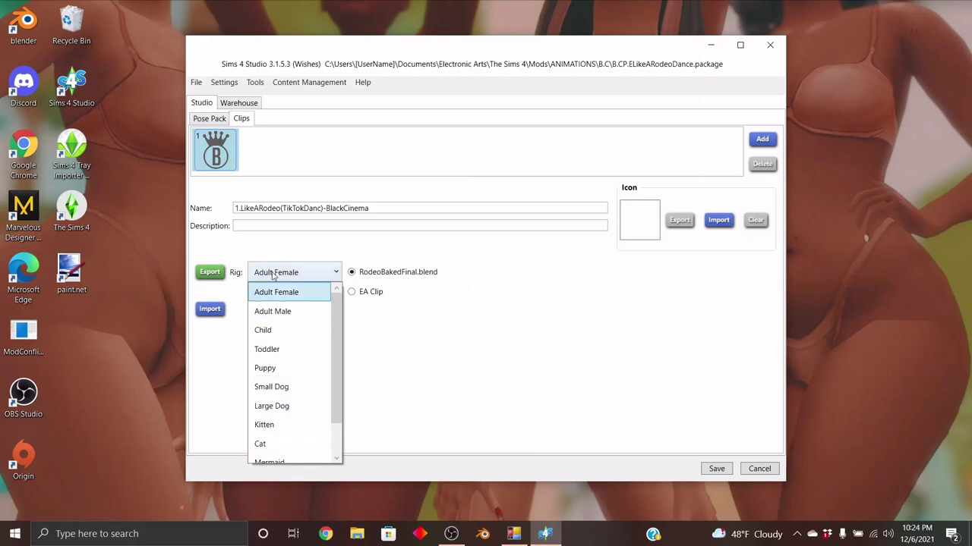
{"action": "left_click", "coordinate": [289, 293]}
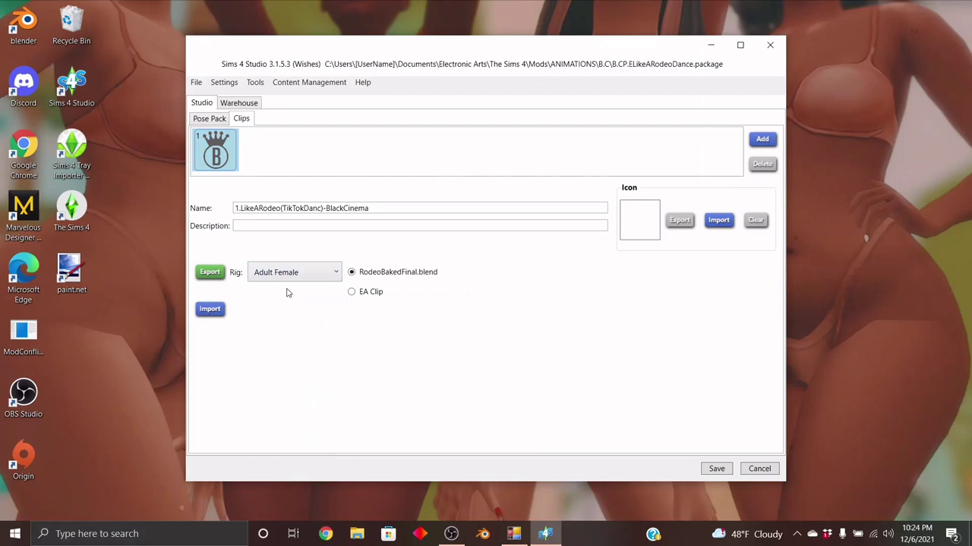
Step: Export the clip as a Blender file, browsing to Documents > Blender > Blender Poses Sims 4 > Blender Animations
{"action": "left_click", "coordinate": [210, 273]}
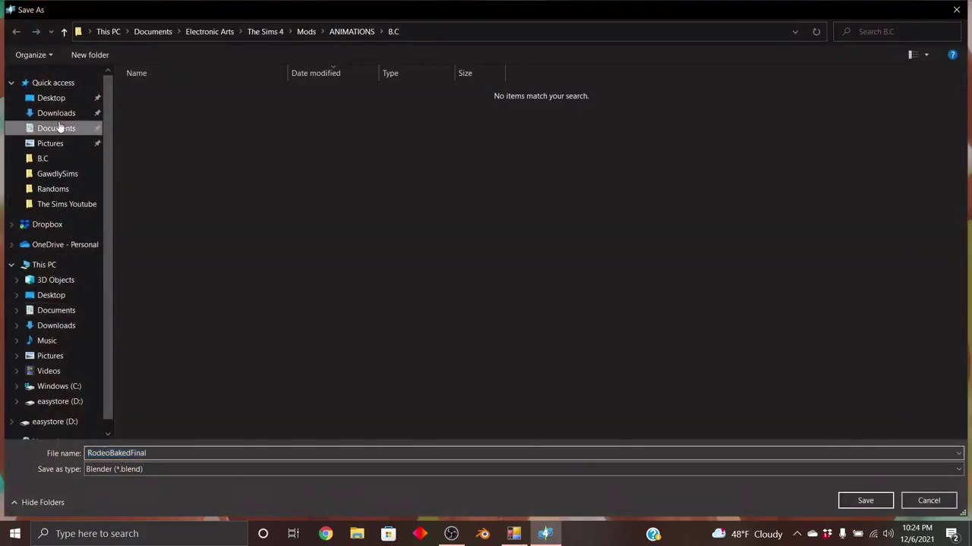
{"action": "left_click", "coordinate": [60, 127]}
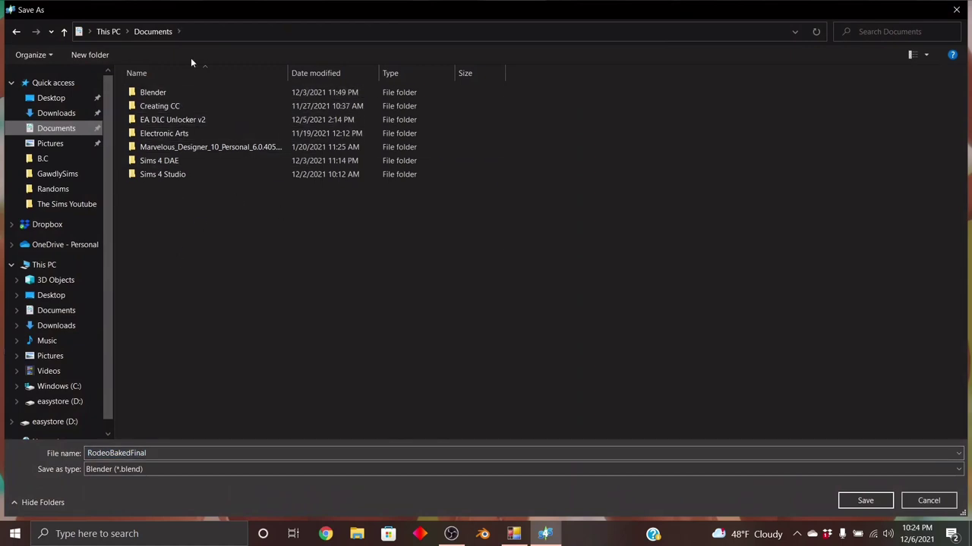
{"action": "double_click", "coordinate": [155, 93]}
{"action": "left_click", "coordinate": [178, 122]}
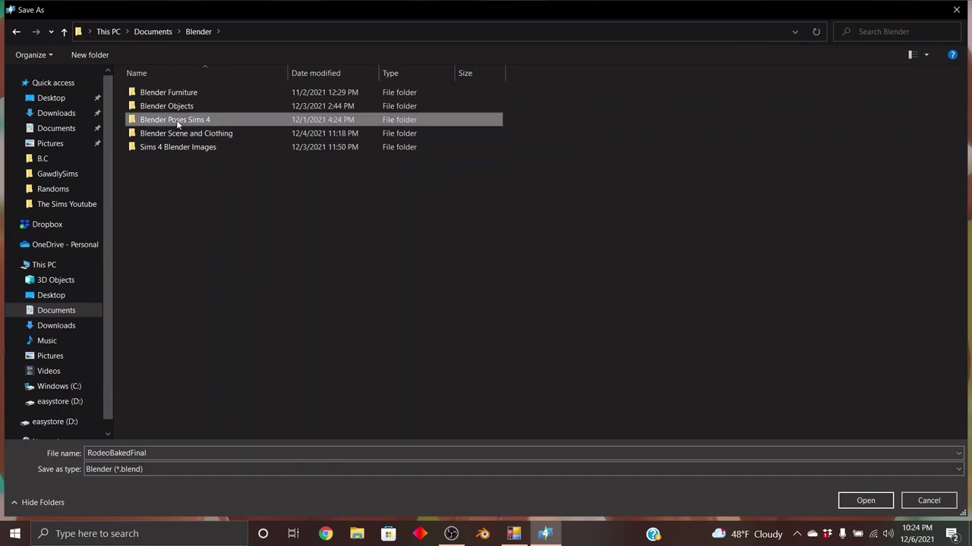
{"action": "double_click", "coordinate": [177, 121]}
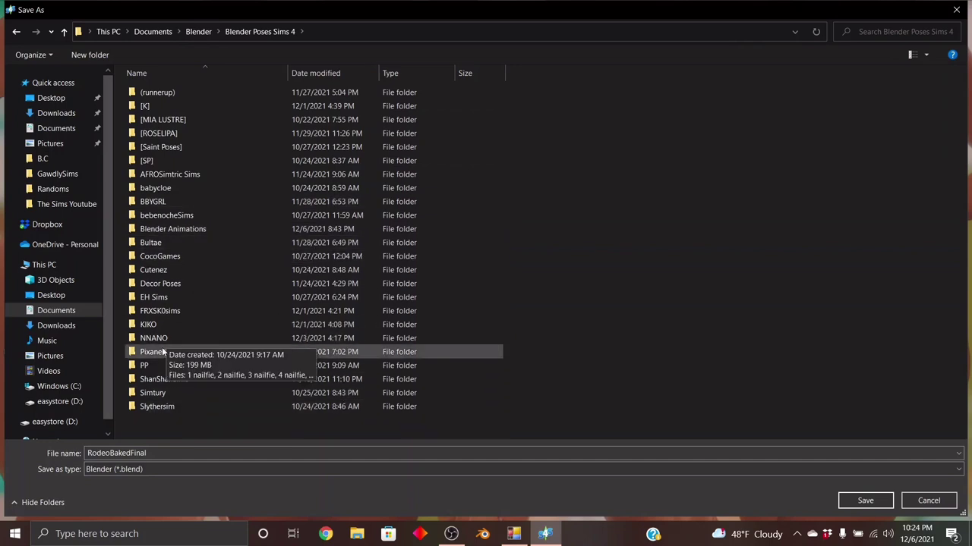
{"action": "double_click", "coordinate": [191, 229]}
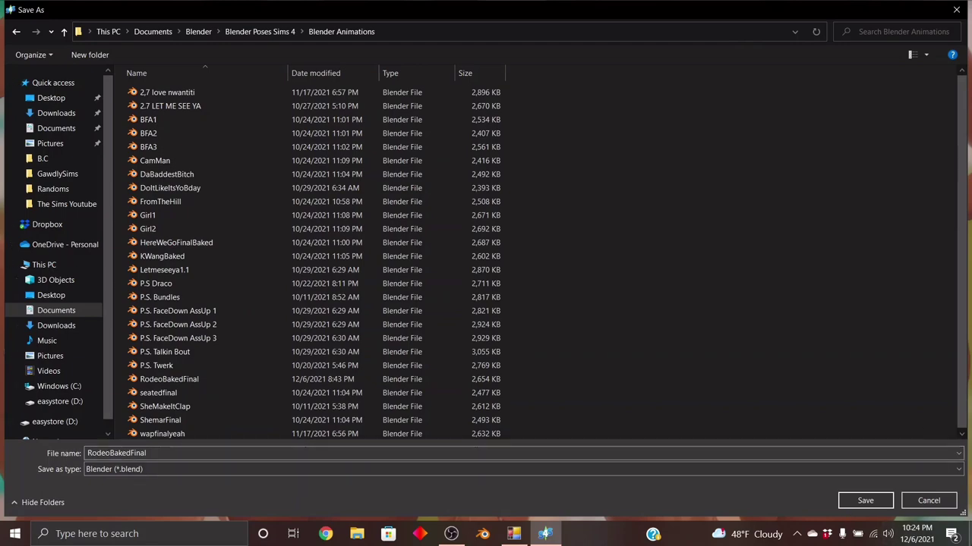
Step: Cancel the export, return Sims 4 Studio to its main menu, minimize it and launch Blender
{"action": "left_click", "coordinate": [929, 501]}
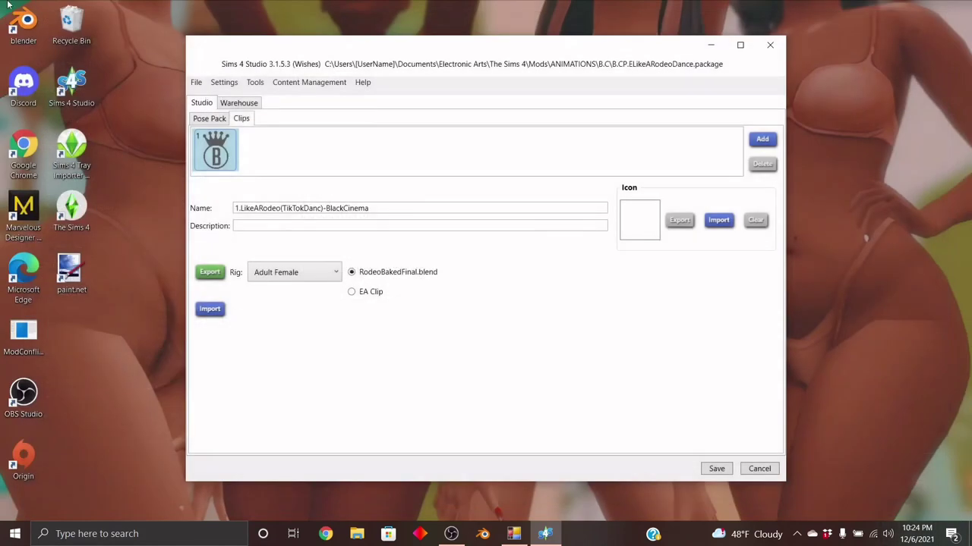
{"action": "left_click", "coordinate": [196, 82]}
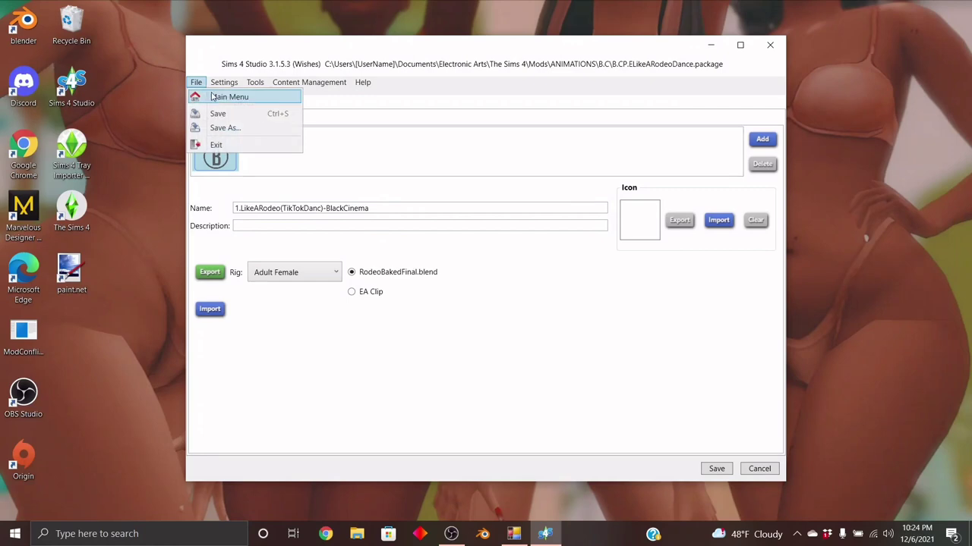
{"action": "left_click", "coordinate": [215, 95]}
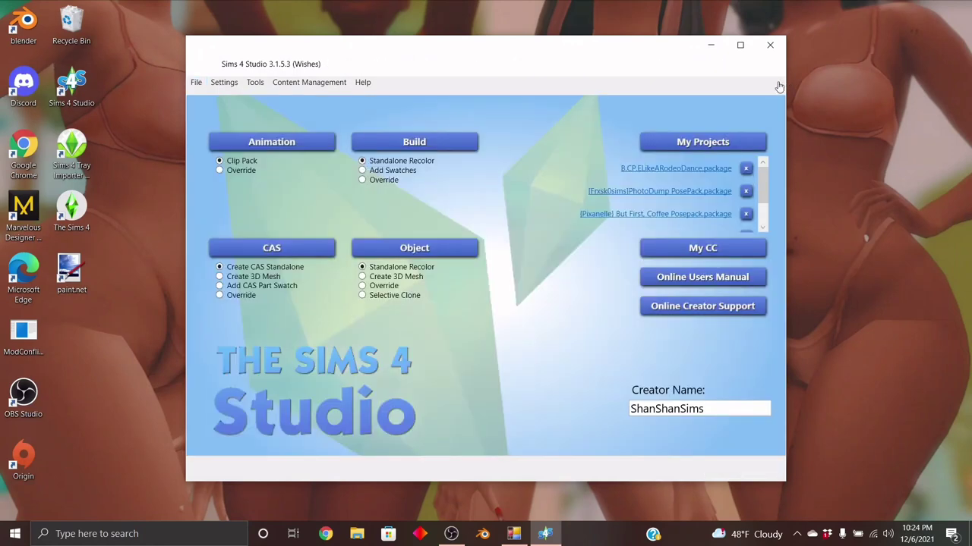
{"action": "left_click", "coordinate": [711, 48]}
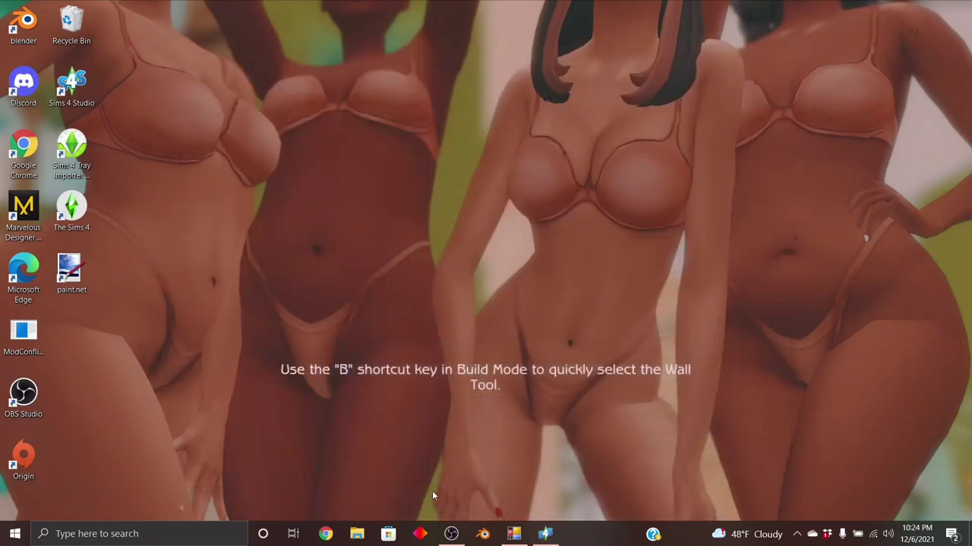
{"action": "left_click", "coordinate": [483, 534]}
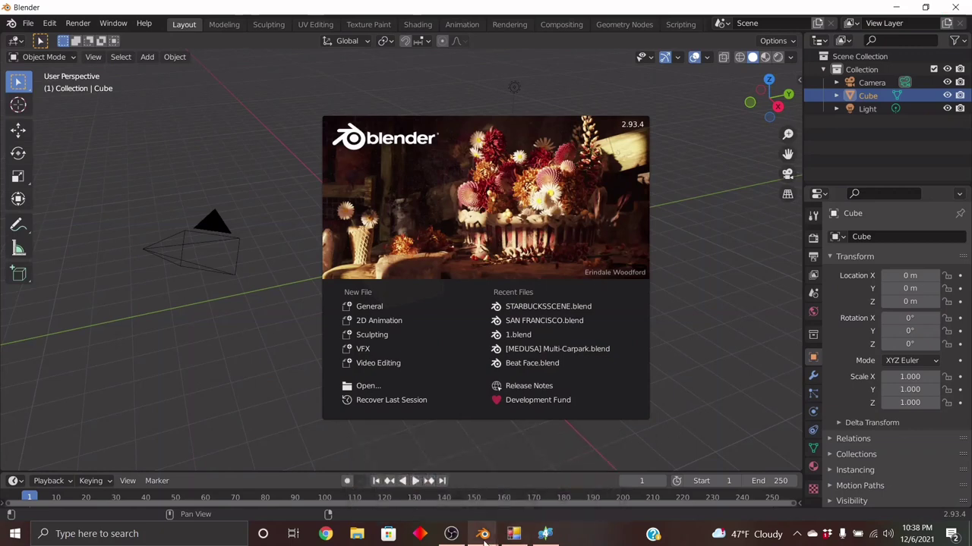
Step: Start a General scene, delete the default cube, camera and light, and split the viewport in two
{"action": "mouse_move", "coordinate": [483, 534]}
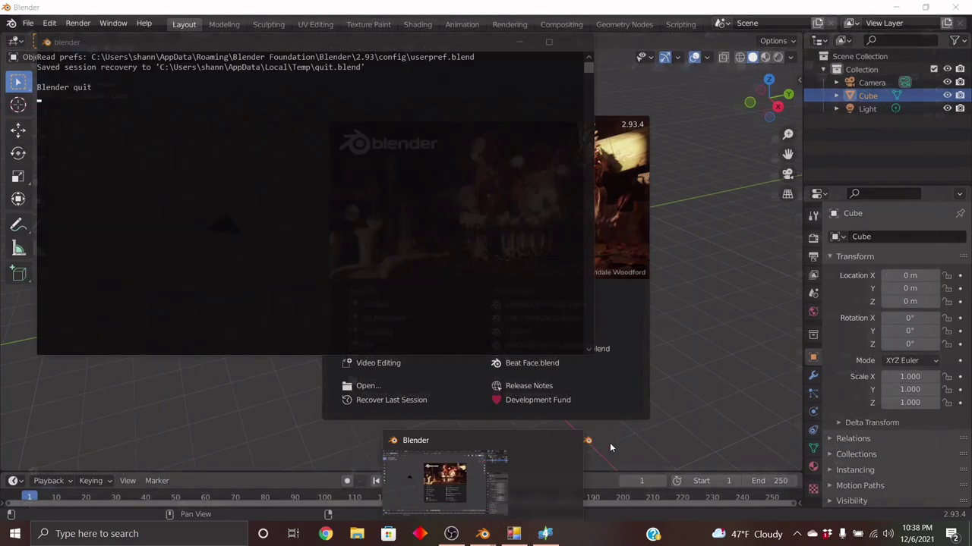
{"action": "left_click", "coordinate": [610, 443]}
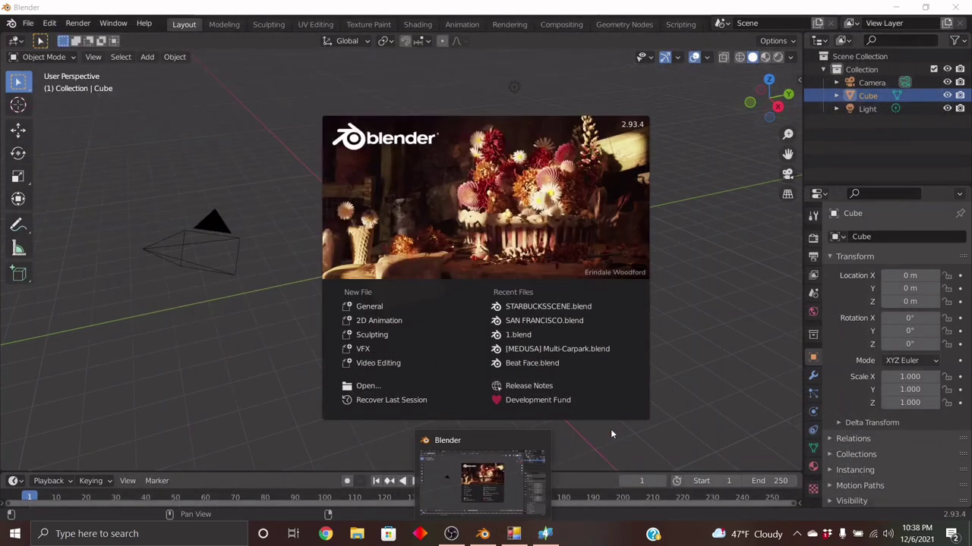
{"action": "left_click", "coordinate": [413, 308]}
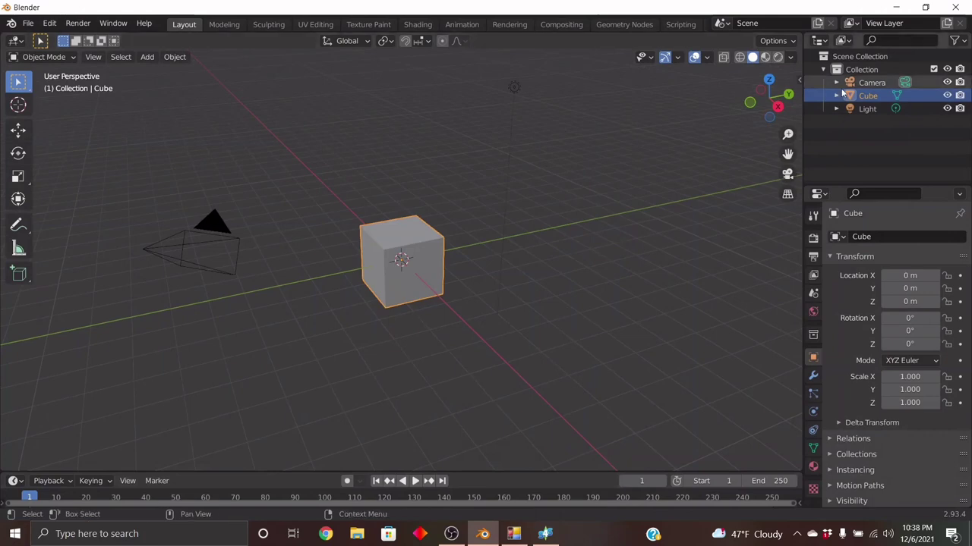
{"action": "key", "text": "a"}
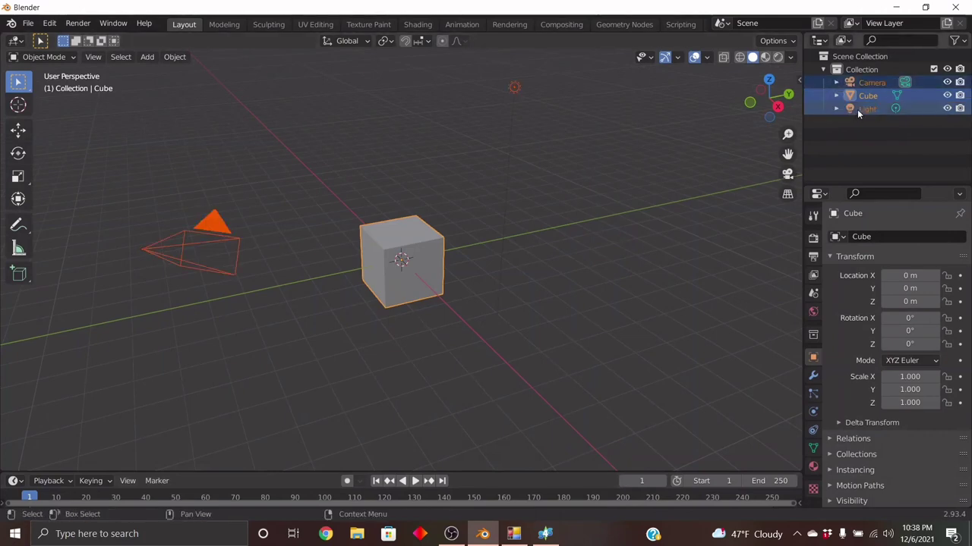
{"action": "key", "text": "Delete"}
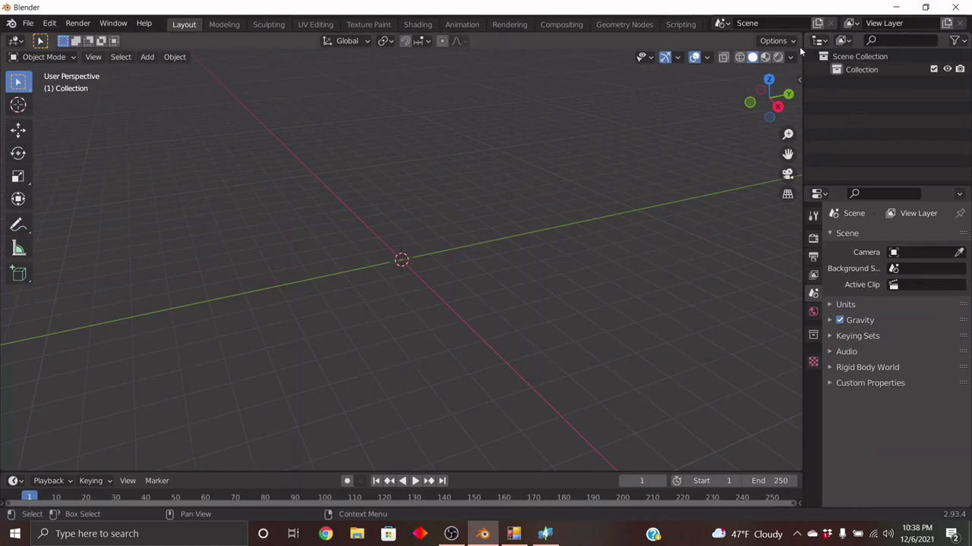
{"action": "left_click_drag", "start_coordinate": [799, 40], "coordinate": [408, 94]}
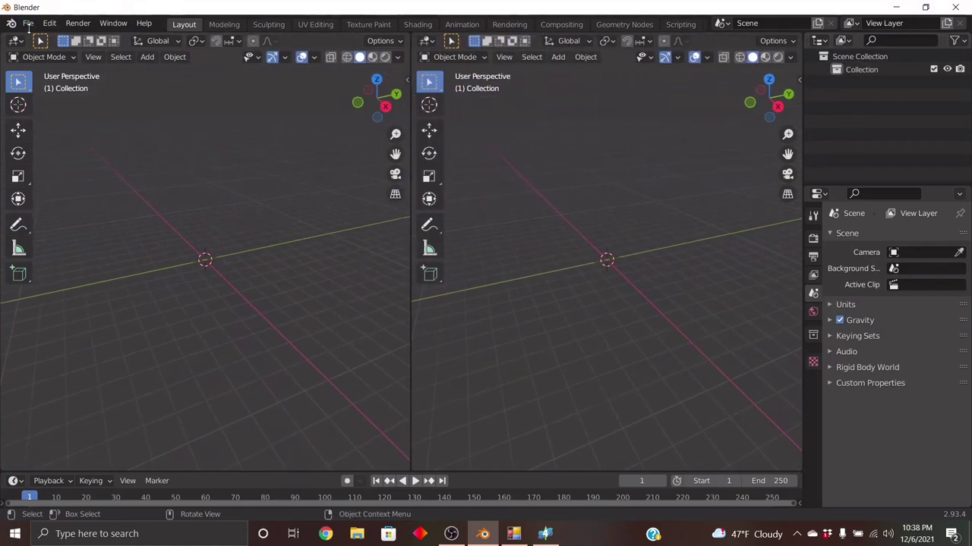
Step: Begin a Collada (.dae) import and open the Sims 4 DAE folder
{"action": "left_click", "coordinate": [28, 23]}
{"action": "mouse_move", "coordinate": [76, 199]}
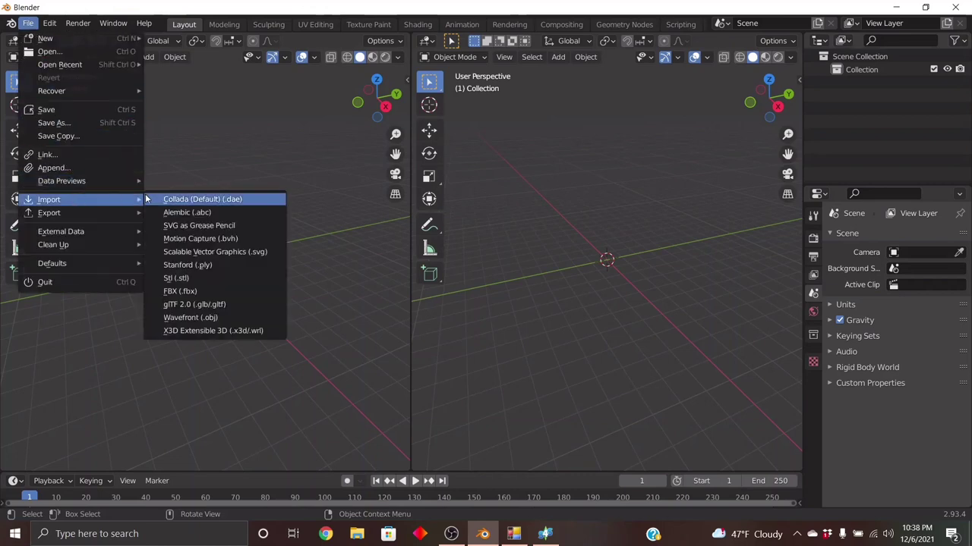
{"action": "left_click", "coordinate": [188, 199]}
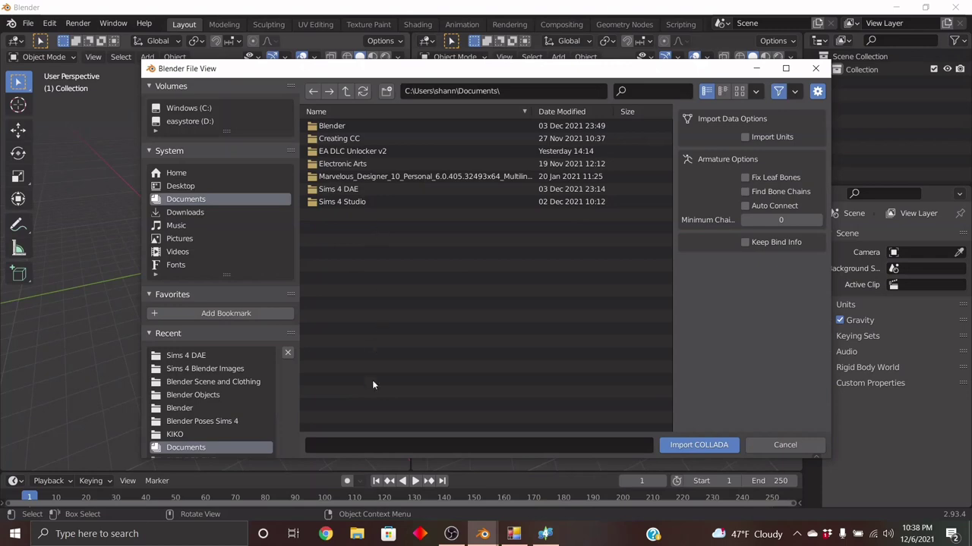
{"action": "double_click", "coordinate": [342, 189]}
Step: Import the character's .dae file and show both viewports in Material Preview, framing her full body
{"action": "double_click", "coordinate": [349, 152]}
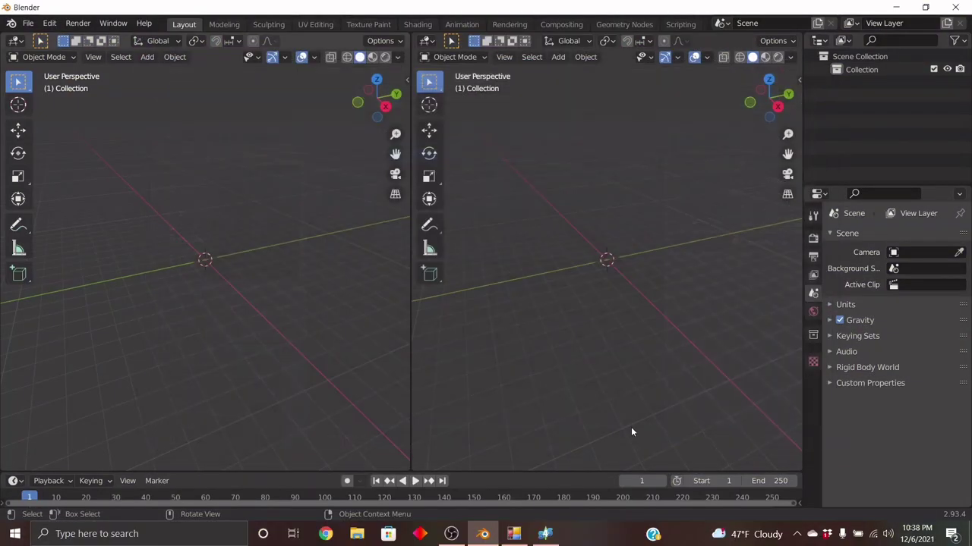
{"action": "scroll", "coordinate": [170, 370], "scroll_direction": "up", "scroll_amount": 6}
{"action": "left_click_drag", "start_coordinate": [377, 98], "coordinate": [363, 120]}
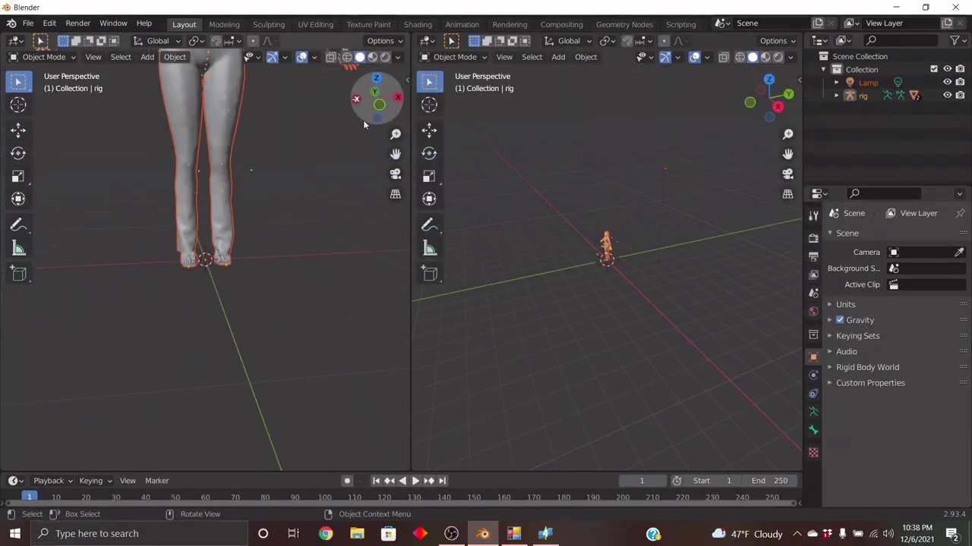
{"action": "scroll", "coordinate": [362, 120], "scroll_direction": "down", "scroll_amount": 2}
{"action": "left_click_drag", "start_coordinate": [394, 153], "coordinate": [394, 326]}
{"action": "left_click", "coordinate": [385, 57]}
{"action": "left_click", "coordinate": [813, 357]}
{"action": "left_click", "coordinate": [765, 57]}
{"action": "scroll", "coordinate": [698, 334], "scroll_direction": "up", "scroll_amount": 4}
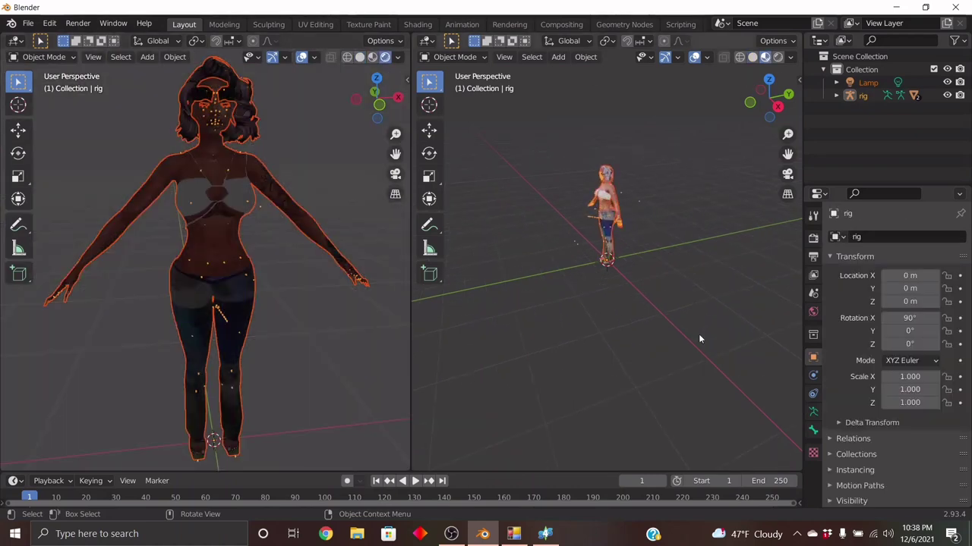
{"action": "middle_click_drag", "start_coordinate": [698, 334], "coordinate": [668, 273]}
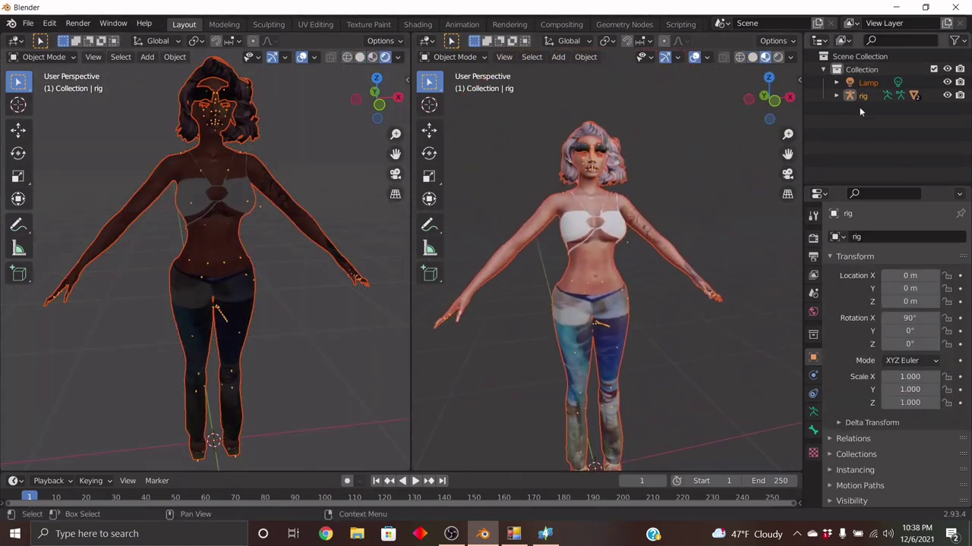
Step: Delete the Lamp object from the rig and select the SidneyCapps mesh
{"action": "left_click", "coordinate": [836, 95]}
{"action": "left_click", "coordinate": [884, 135]}
{"action": "right_click", "coordinate": [824, 83]}
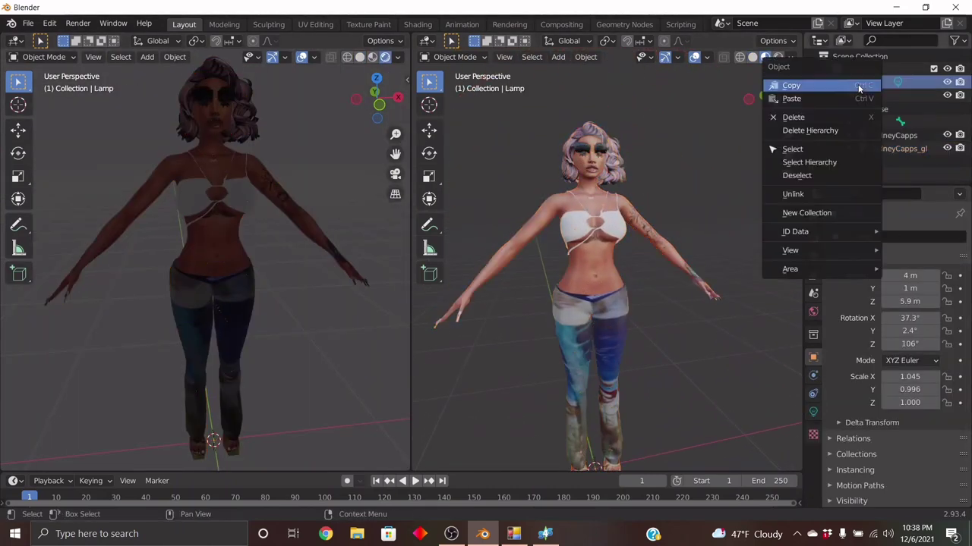
{"action": "left_click", "coordinate": [827, 119]}
{"action": "left_click", "coordinate": [894, 123]}
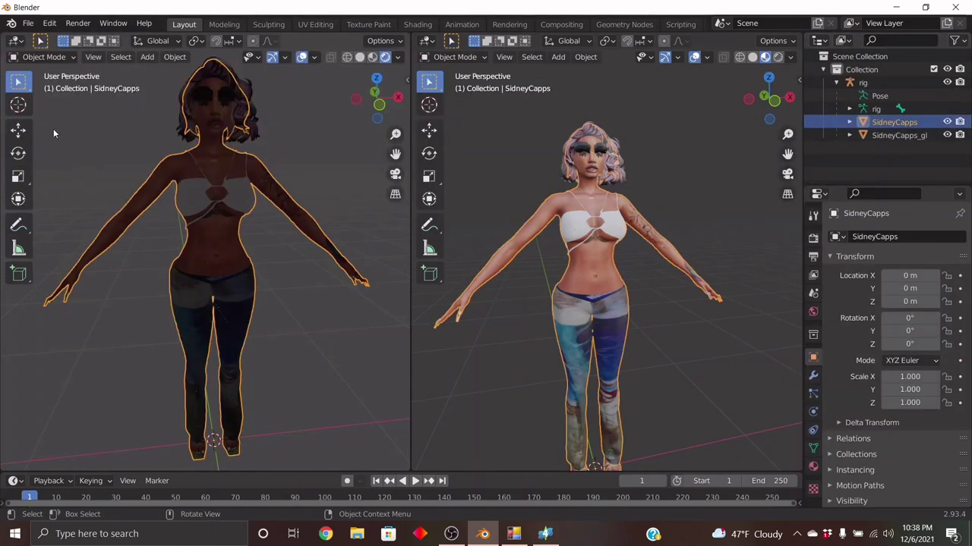
Step: In the Shader Editor, insert a Mix Shader before SidneyCapps' output with texture alpha driving its Fac
{"action": "left_click", "coordinate": [15, 40]}
{"action": "left_click", "coordinate": [56, 161]}
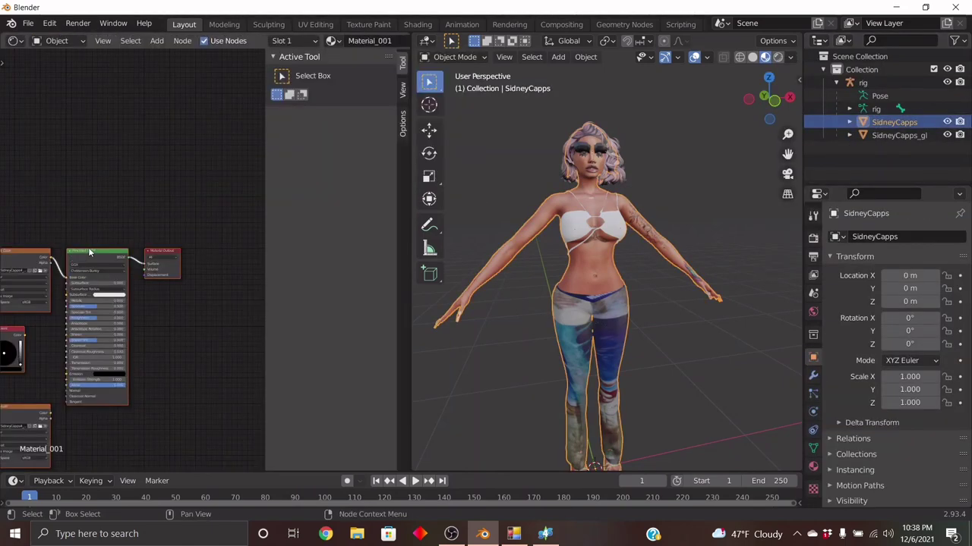
{"action": "left_click_drag", "start_coordinate": [89, 252], "coordinate": [134, 130]}
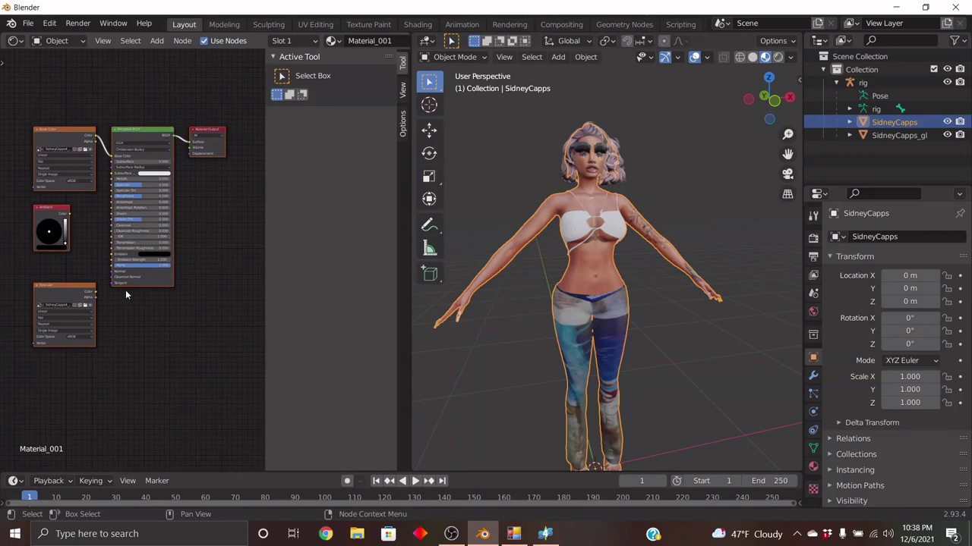
{"action": "left_click_drag", "start_coordinate": [95, 293], "coordinate": [113, 184]}
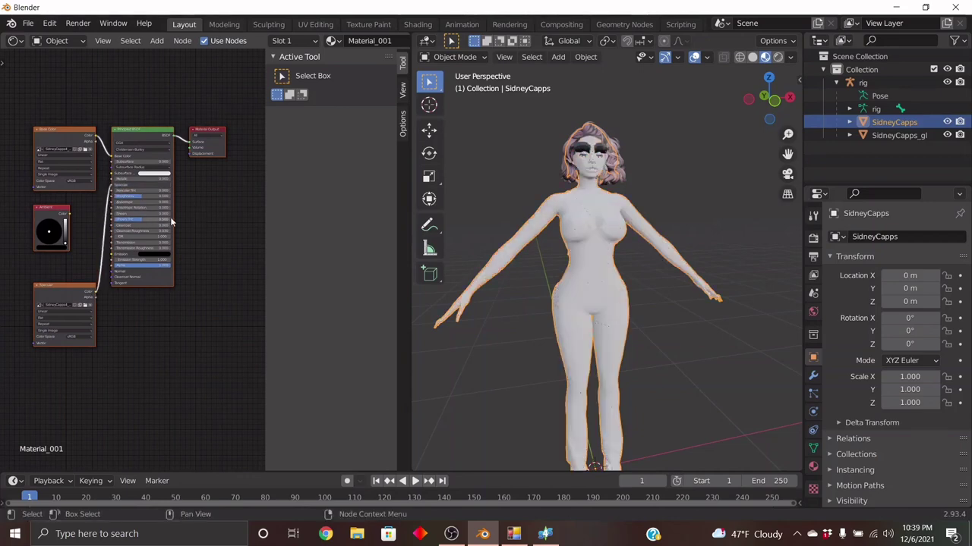
{"action": "key", "text": "shift+a"}
{"action": "mouse_move", "coordinate": [208, 254]}
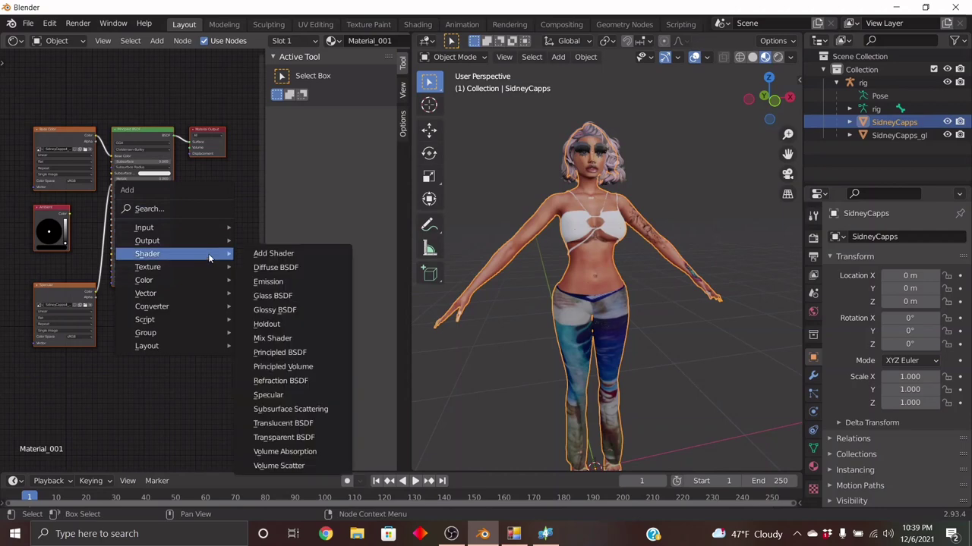
{"action": "left_click", "coordinate": [285, 340]}
{"action": "left_click", "coordinate": [189, 115]}
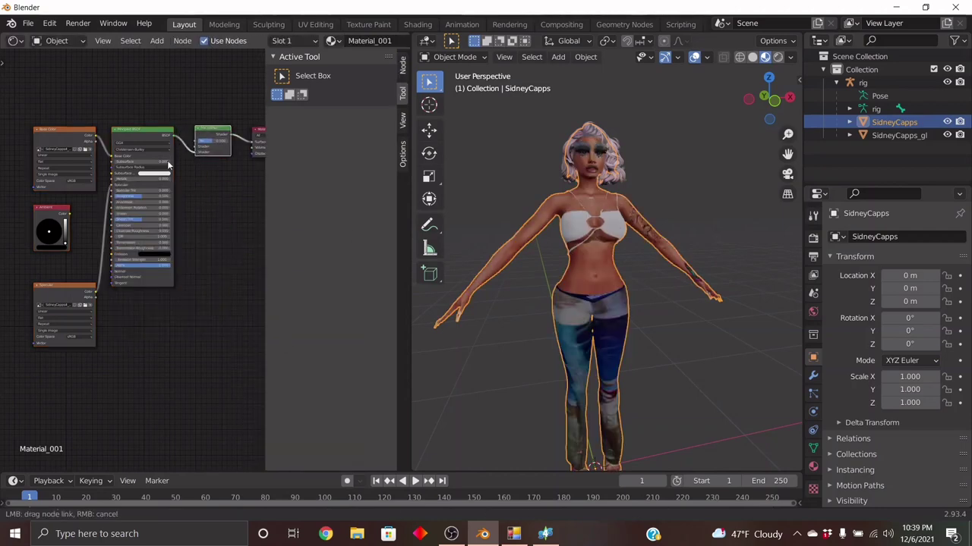
{"action": "left_click_drag", "start_coordinate": [95, 141], "coordinate": [195, 141]}
Step: Add a Transparent BSDF to SidneyCapps' material and connect it into the Mix Shader
{"action": "key", "text": "shift+a"}
{"action": "mouse_move", "coordinate": [205, 223]}
{"action": "left_click", "coordinate": [281, 412]}
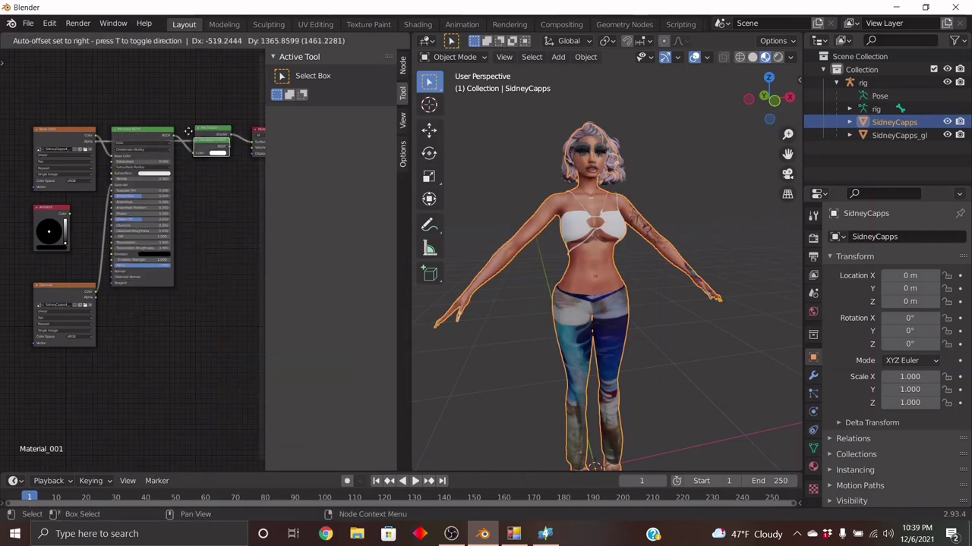
{"action": "left_click", "coordinate": [172, 109]}
{"action": "left_click_drag", "start_coordinate": [172, 111], "coordinate": [196, 146]}
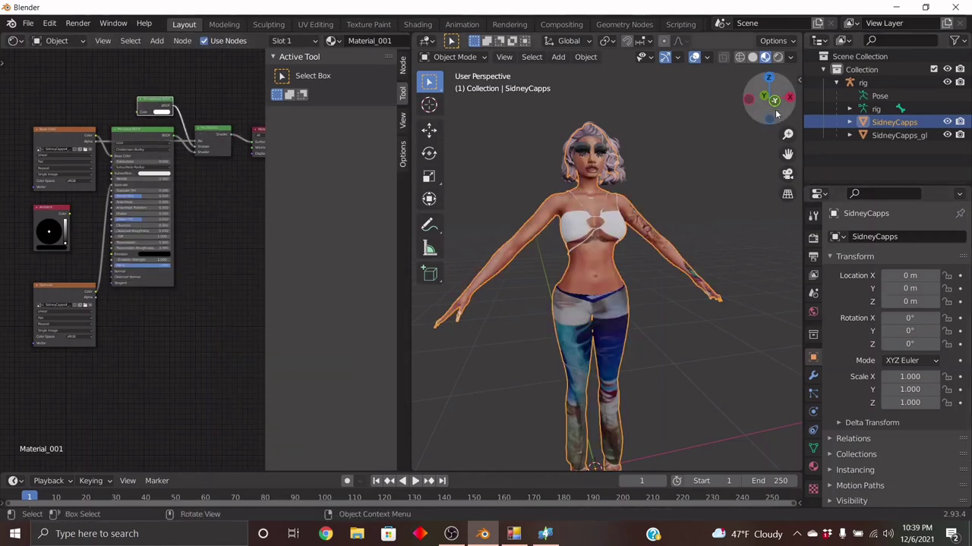
{"action": "left_click_drag", "start_coordinate": [770, 102], "coordinate": [761, 101]}
{"action": "left_click", "coordinate": [899, 135]}
{"action": "key", "text": "Home"}
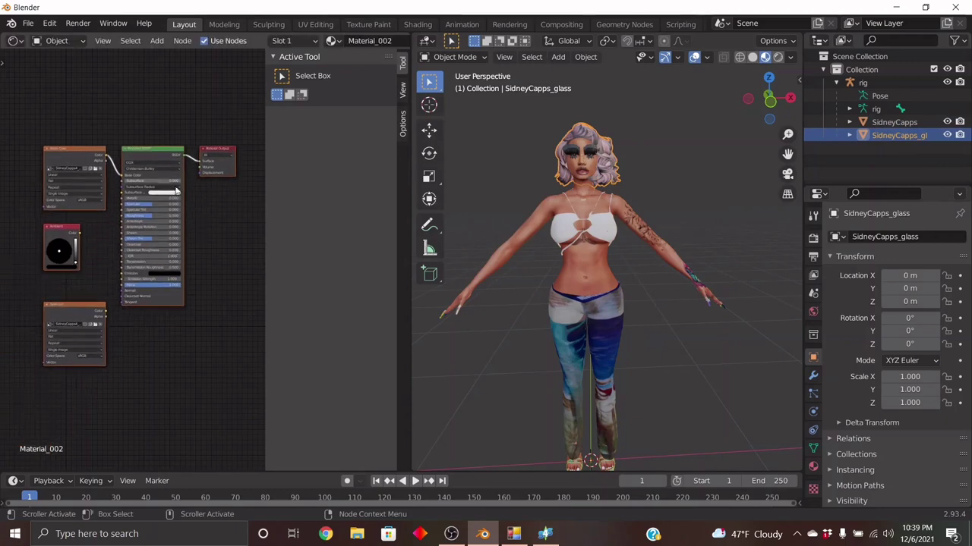
{"action": "left_click_drag", "start_coordinate": [106, 313], "coordinate": [123, 200]}
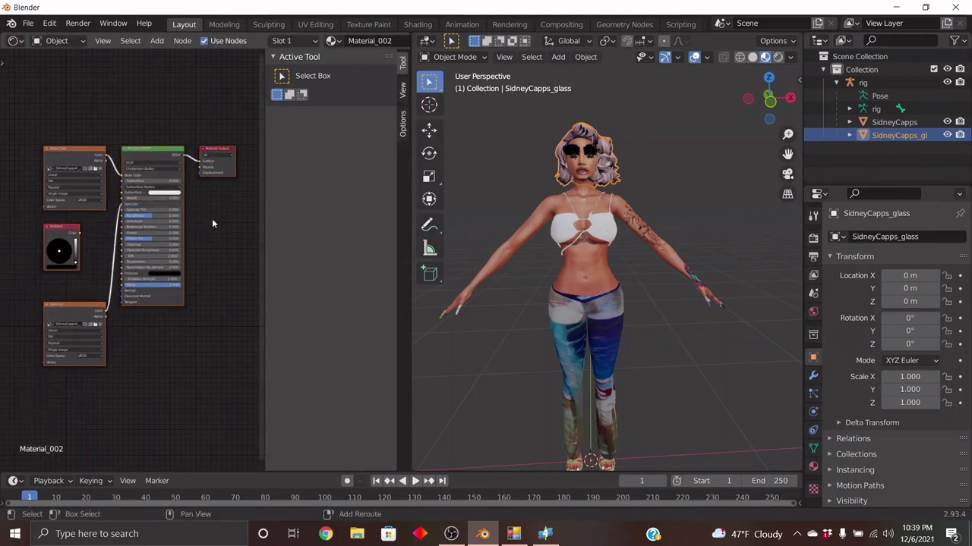
{"action": "key", "text": "shift+a"}
{"action": "mouse_move", "coordinate": [212, 218]}
{"action": "left_click", "coordinate": [327, 305]}
{"action": "left_click", "coordinate": [217, 194]}
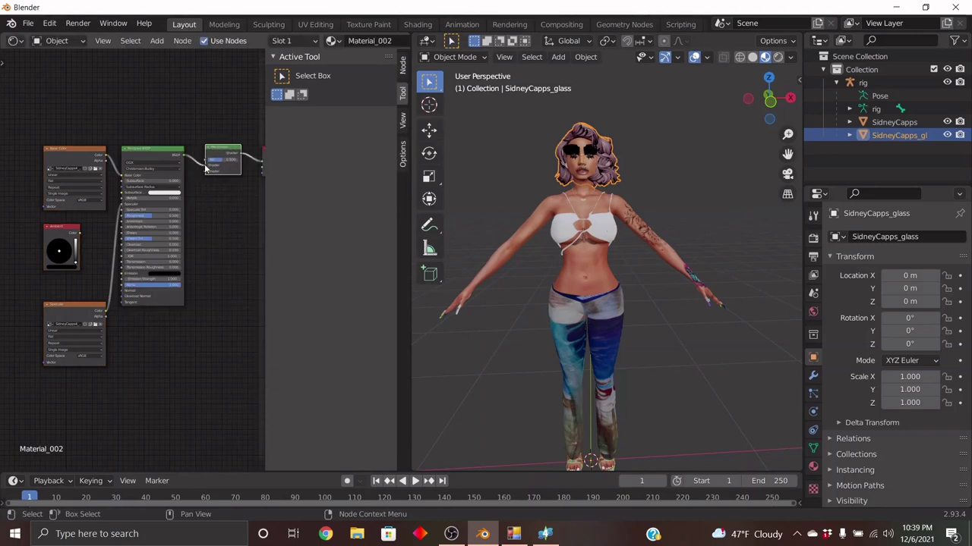
{"action": "left_click_drag", "start_coordinate": [105, 160], "coordinate": [206, 160]}
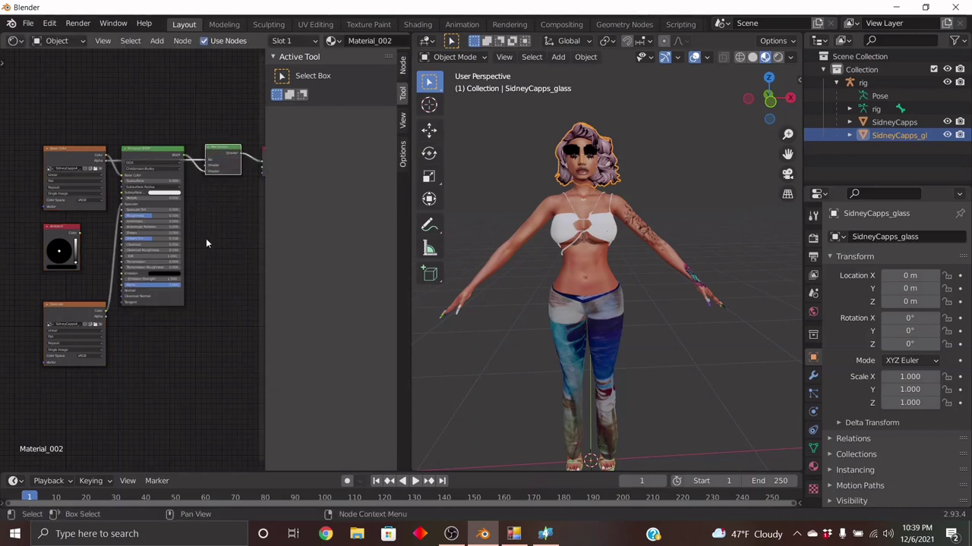
Step: Add a Transparent BSDF to the glass material and connect it into its Mix Shader
{"action": "key", "text": "shift+a"}
{"action": "mouse_move", "coordinate": [208, 238]}
{"action": "left_click", "coordinate": [265, 422]}
{"action": "left_click", "coordinate": [157, 122]}
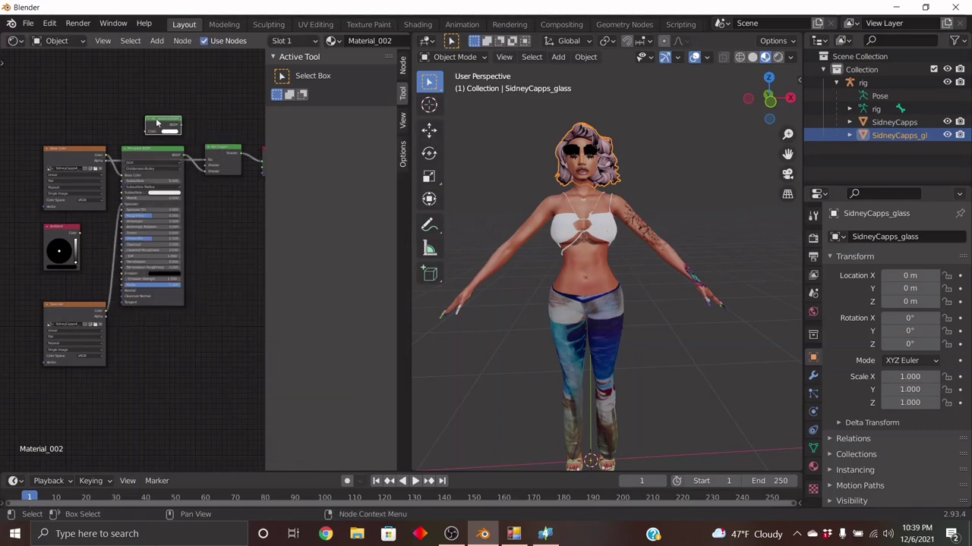
{"action": "left_click_drag", "start_coordinate": [182, 126], "coordinate": [206, 165]}
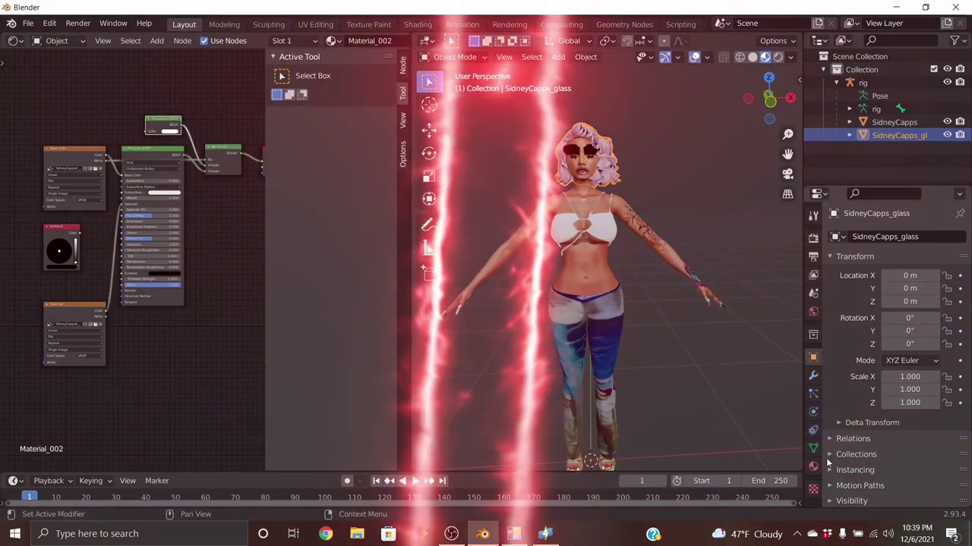
Step: Set the glass material's Blend Mode to Alpha Hashed
{"action": "left_click", "coordinate": [813, 466]}
{"action": "left_click", "coordinate": [927, 495]}
{"action": "left_click", "coordinate": [858, 407]}
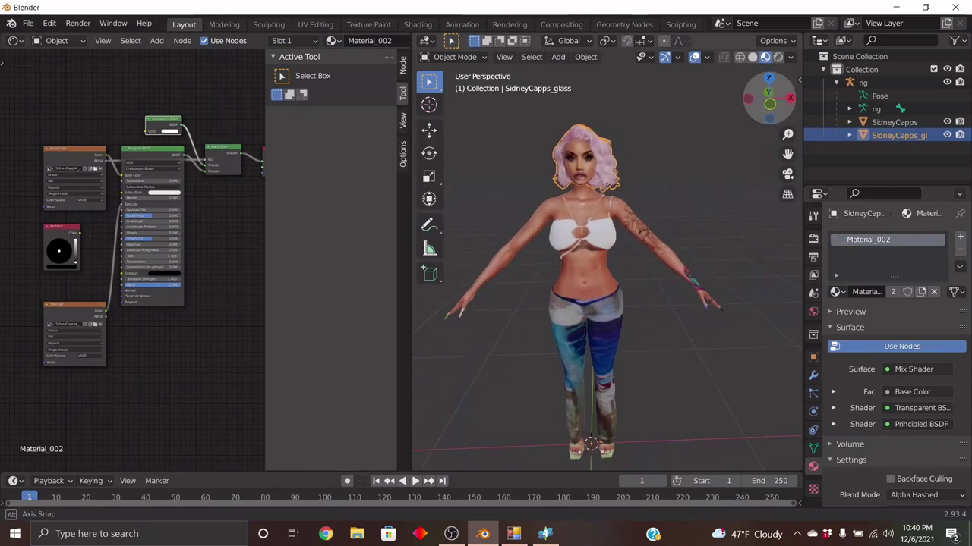
{"action": "scroll", "coordinate": [718, 216], "scroll_direction": "up", "scroll_amount": 7}
{"action": "scroll", "coordinate": [718, 215], "scroll_direction": "down", "scroll_amount": 4}
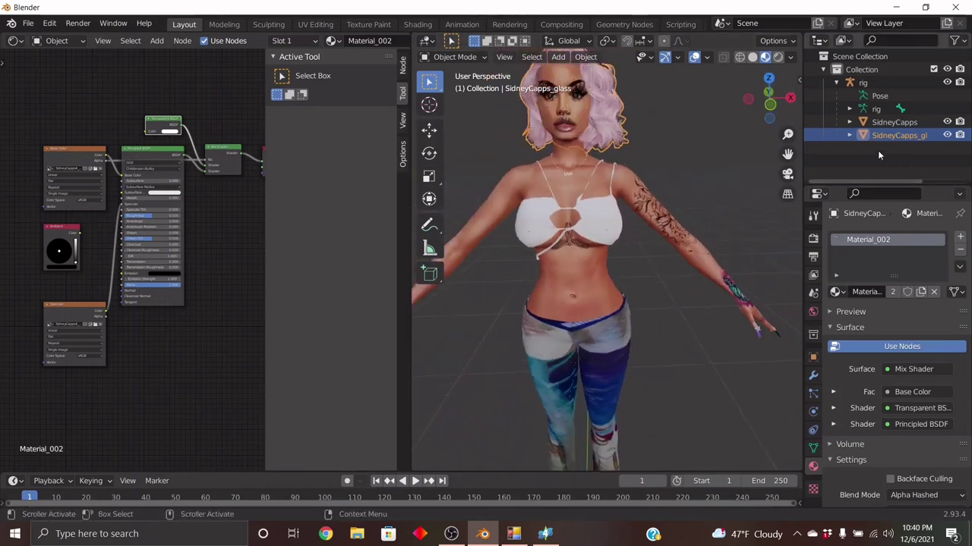
{"action": "left_click_drag", "start_coordinate": [787, 154], "coordinate": [856, 230]}
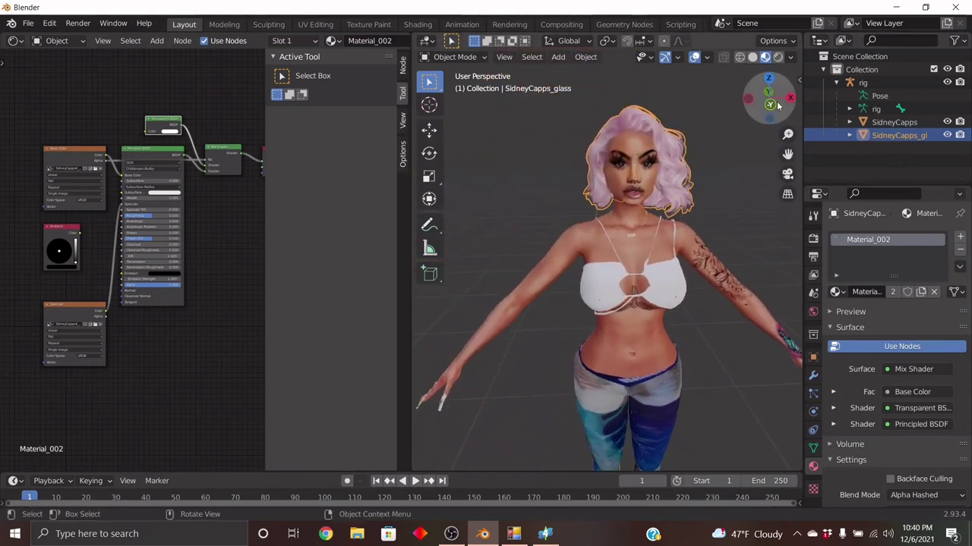
{"action": "left_click_drag", "start_coordinate": [777, 106], "coordinate": [768, 99]}
{"action": "left_click_drag", "start_coordinate": [787, 155], "coordinate": [766, 154]}
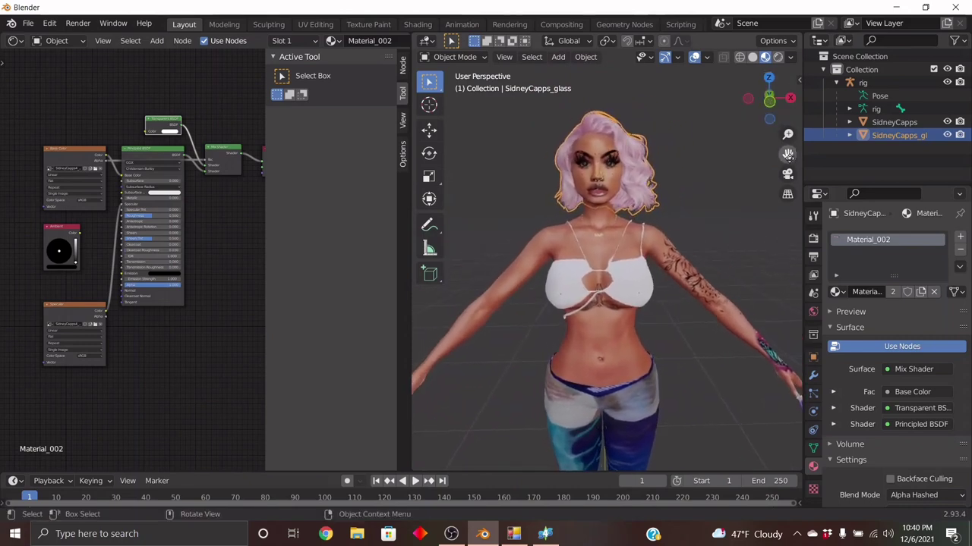
{"action": "left_click_drag", "start_coordinate": [774, 110], "coordinate": [772, 106]}
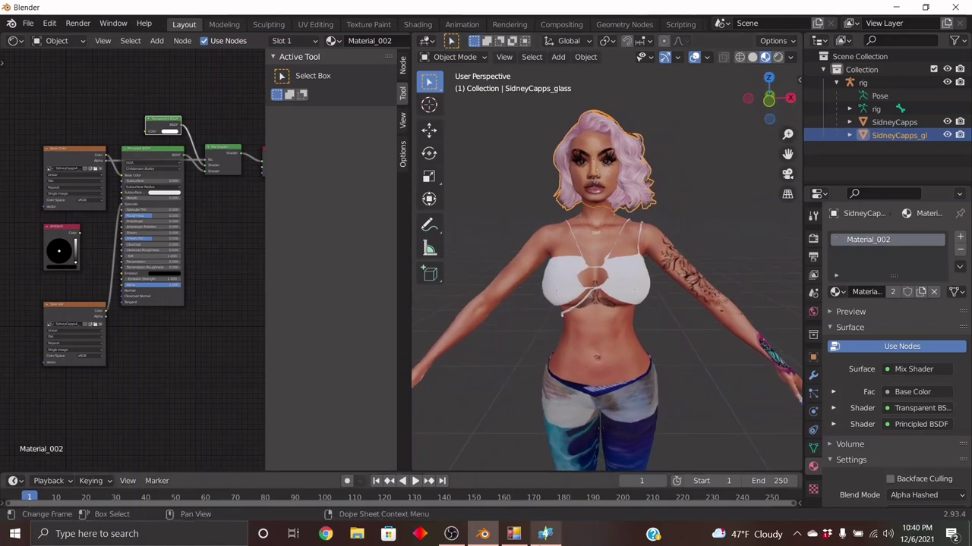
Step: Select the character's armature in the Outliner and rename it Sid
{"action": "left_click", "coordinate": [863, 82]}
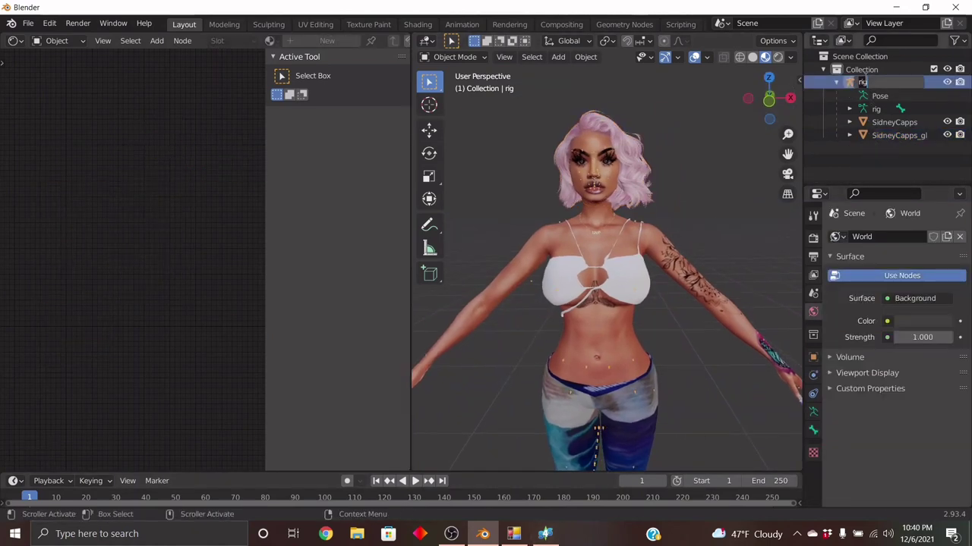
{"action": "type", "text": "Sid"}
{"action": "key", "text": "Return"}
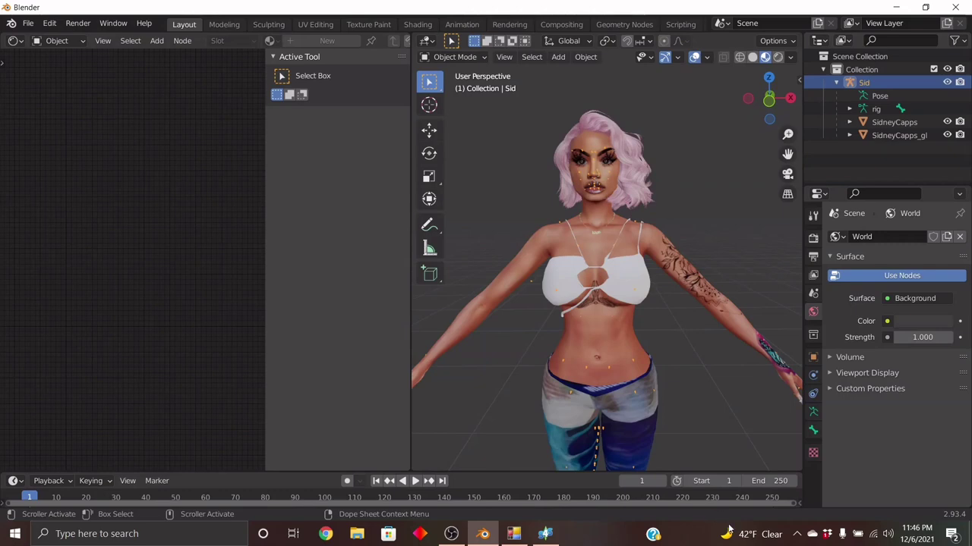
Step: Switch the left area to a 3D Viewport, then to the Nonlinear Animation editor
{"action": "left_click", "coordinate": [14, 40]}
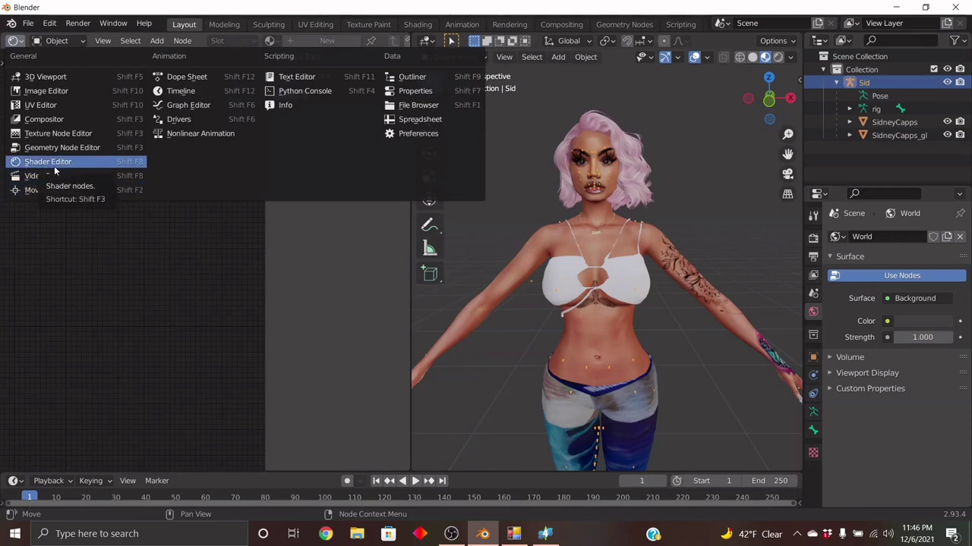
{"action": "left_click", "coordinate": [69, 76]}
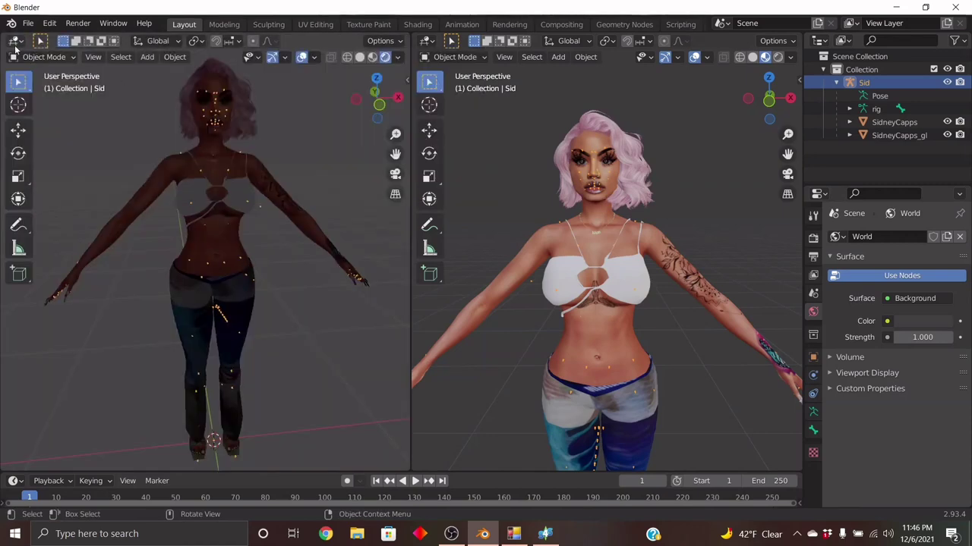
{"action": "left_click", "coordinate": [14, 40]}
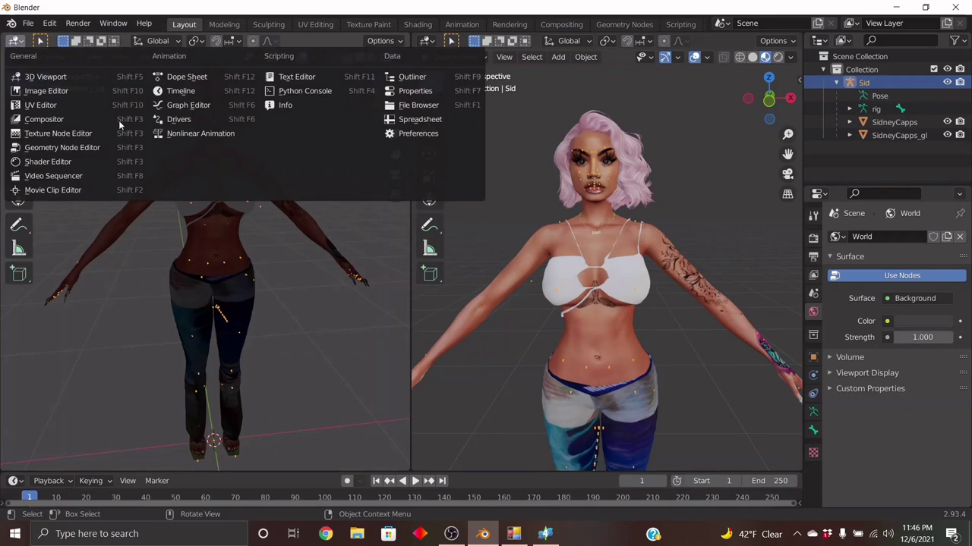
{"action": "left_click", "coordinate": [180, 138]}
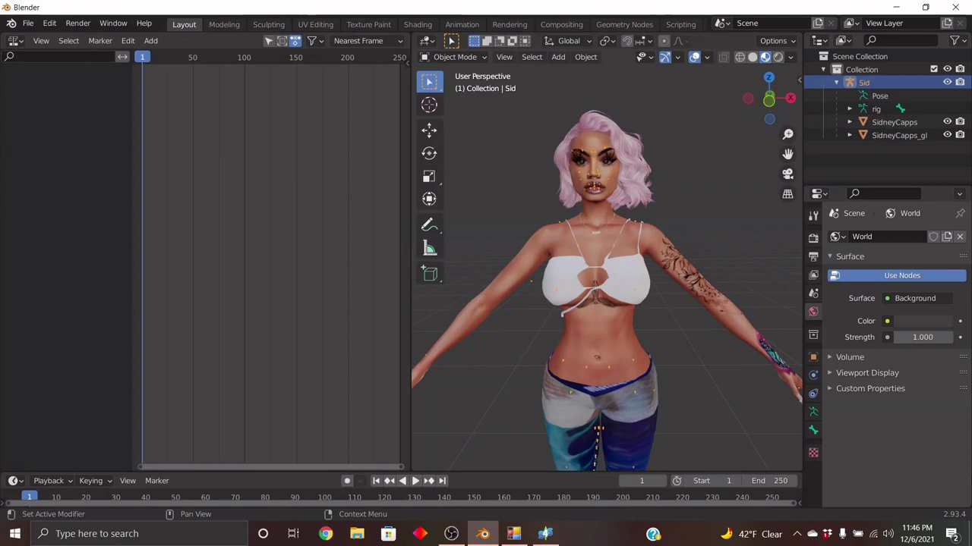
Step: Set the render output path to Documents > Blender > Sims 4 Blender Images
{"action": "left_click", "coordinate": [813, 258]}
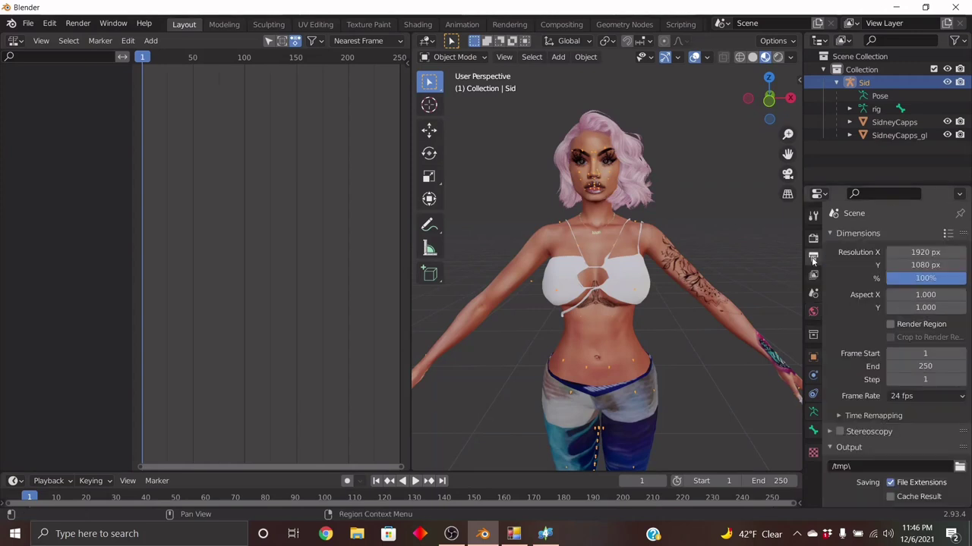
{"action": "scroll", "coordinate": [861, 370], "scroll_direction": "down", "scroll_amount": 4}
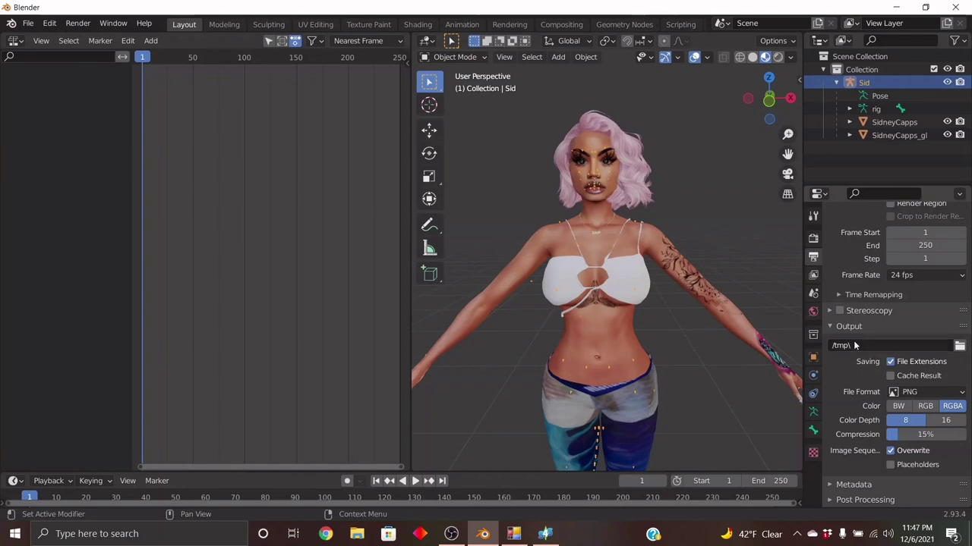
{"action": "left_click", "coordinate": [960, 346]}
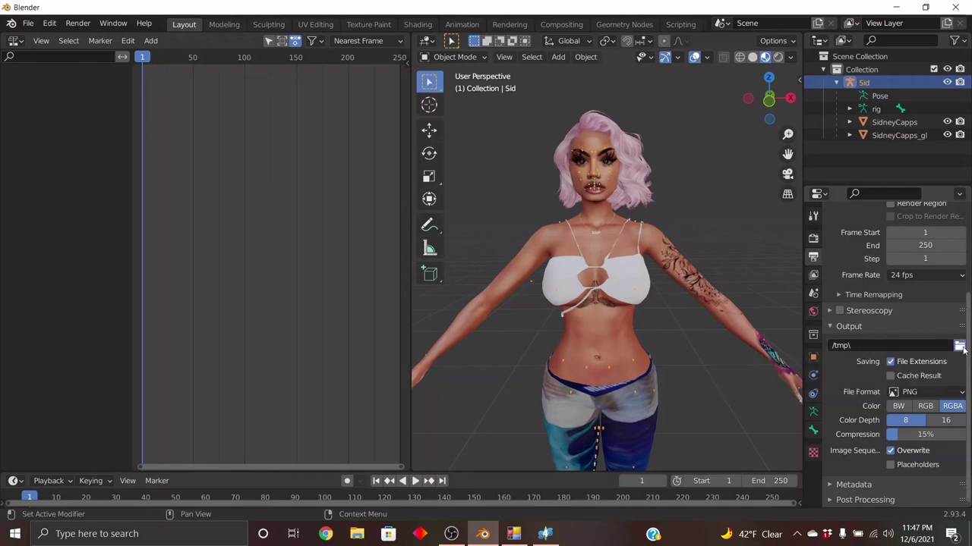
{"action": "left_click", "coordinate": [208, 199]}
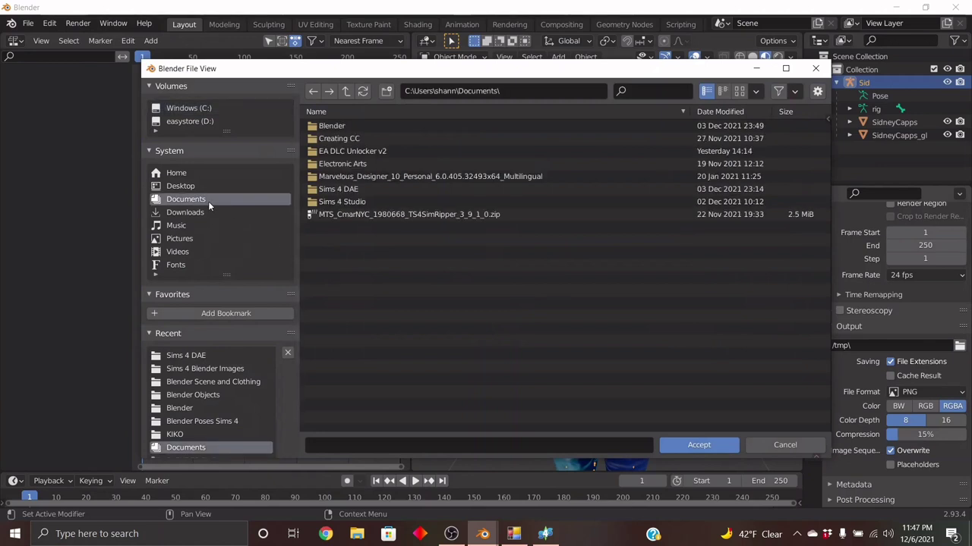
{"action": "double_click", "coordinate": [353, 126]}
{"action": "double_click", "coordinate": [371, 180]}
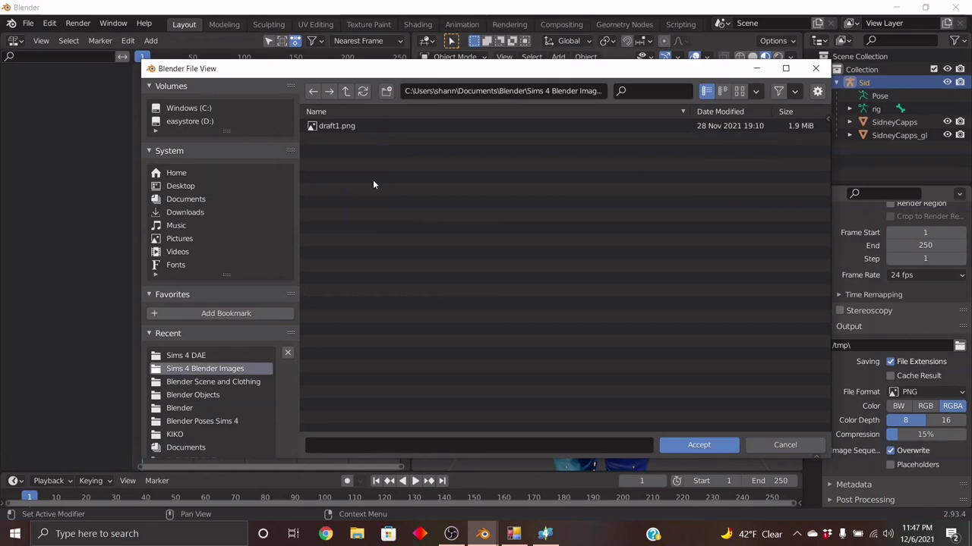
{"action": "left_click", "coordinate": [688, 446]}
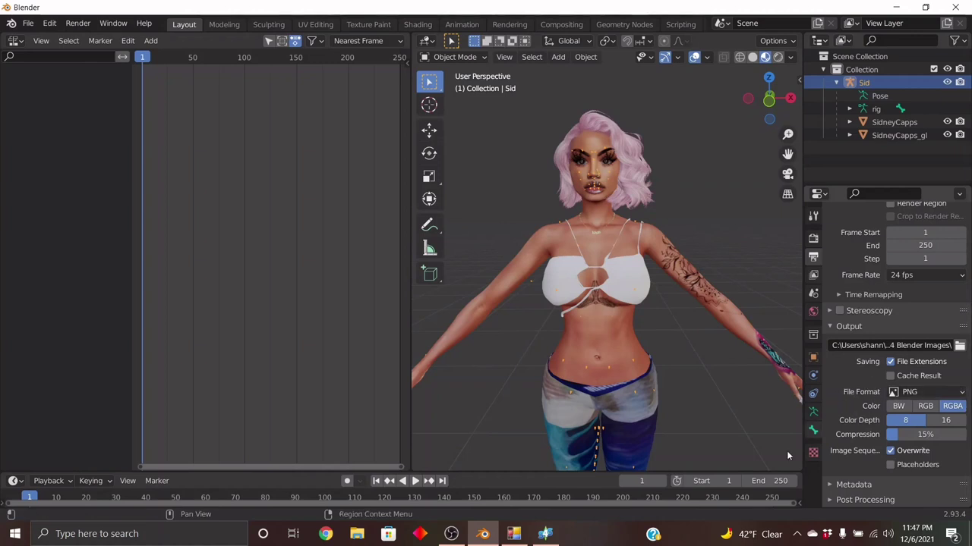
Step: Set the output File Format to FFmpeg Video and bring up the Eevee Render properties
{"action": "left_click", "coordinate": [960, 393]}
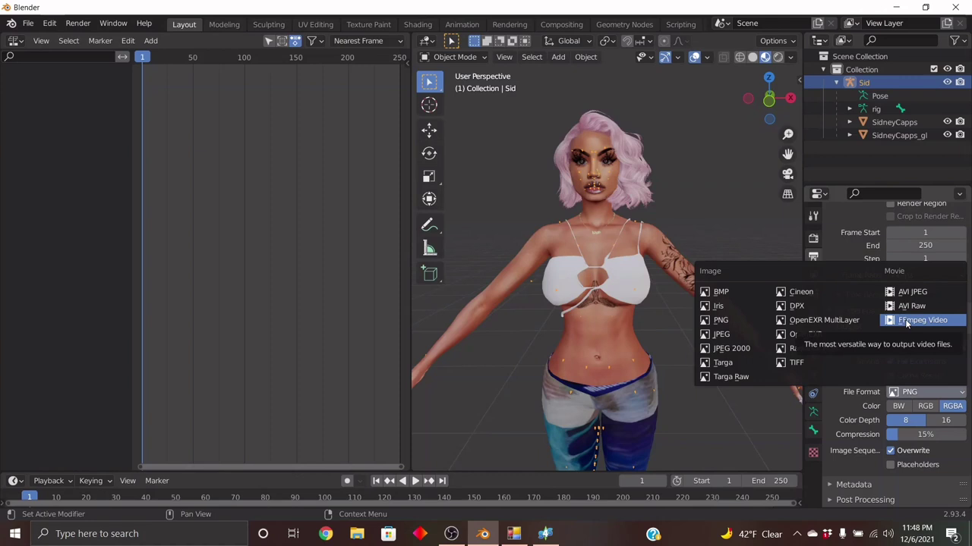
{"action": "left_click", "coordinate": [905, 320]}
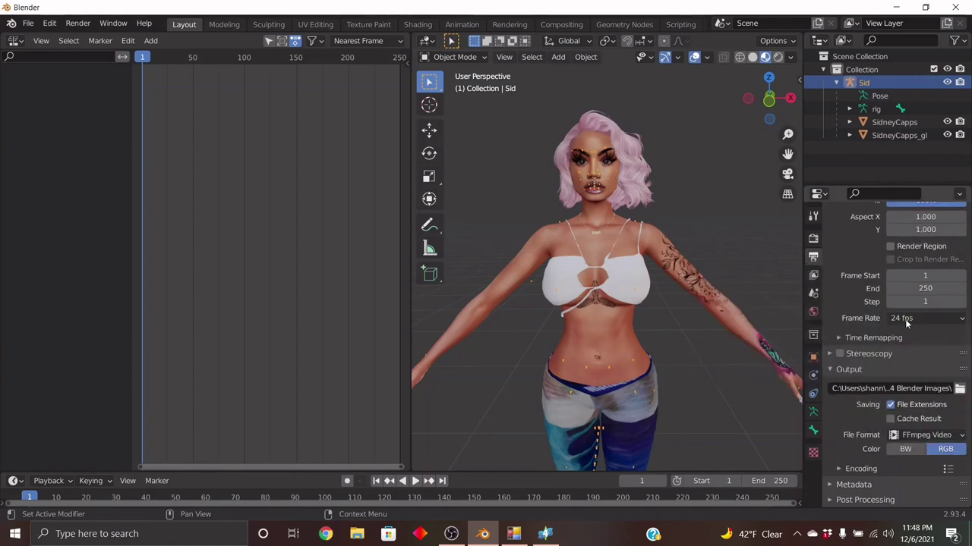
{"action": "scroll", "coordinate": [914, 334], "scroll_direction": "up", "scroll_amount": 3}
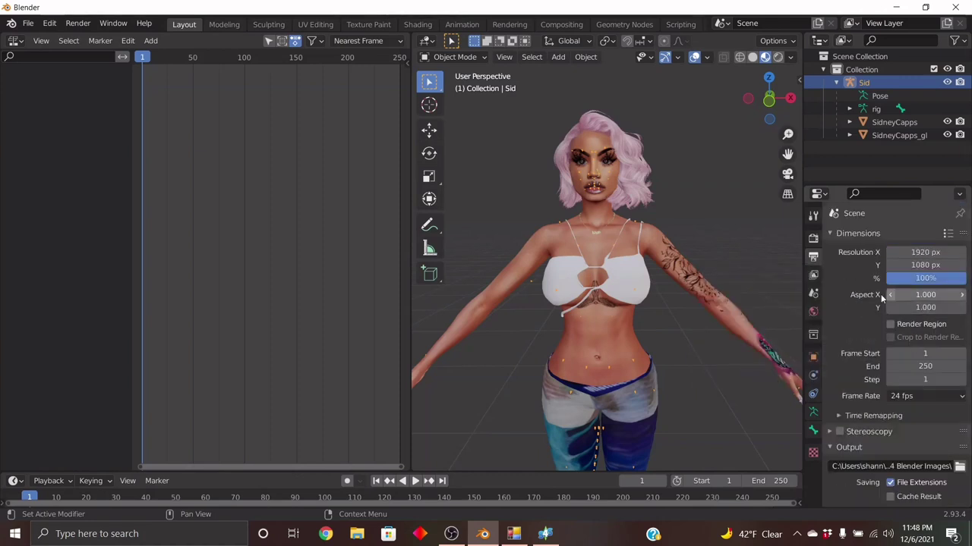
{"action": "left_click", "coordinate": [813, 237]}
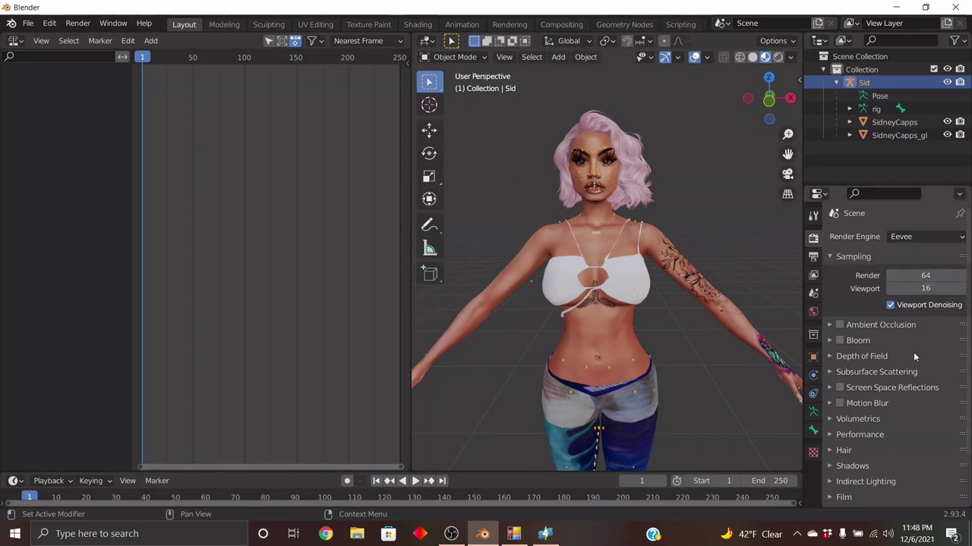
{"action": "scroll", "coordinate": [888, 426], "scroll_direction": "down", "scroll_amount": 2}
{"action": "scroll", "coordinate": [835, 386], "scroll_direction": "up", "scroll_amount": 2}
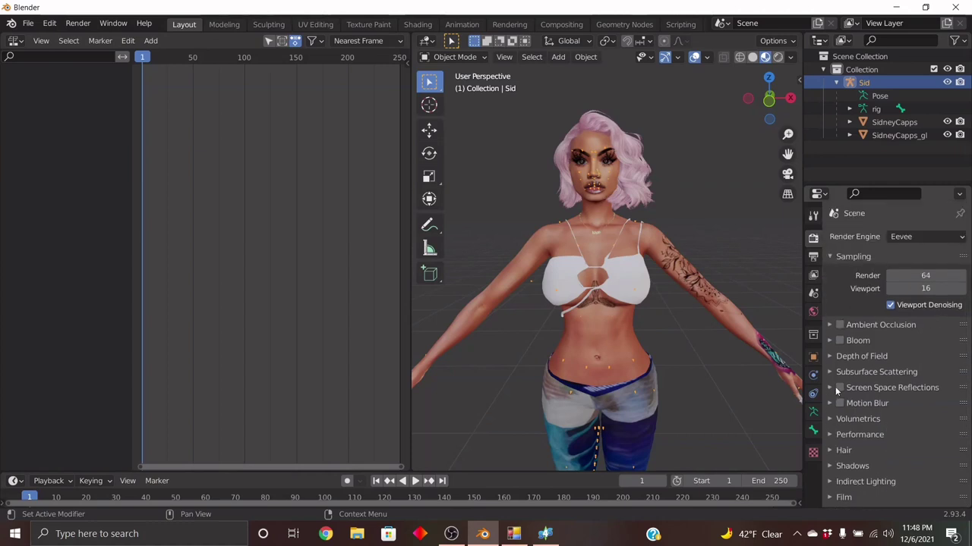
{"action": "left_click", "coordinate": [930, 275]}
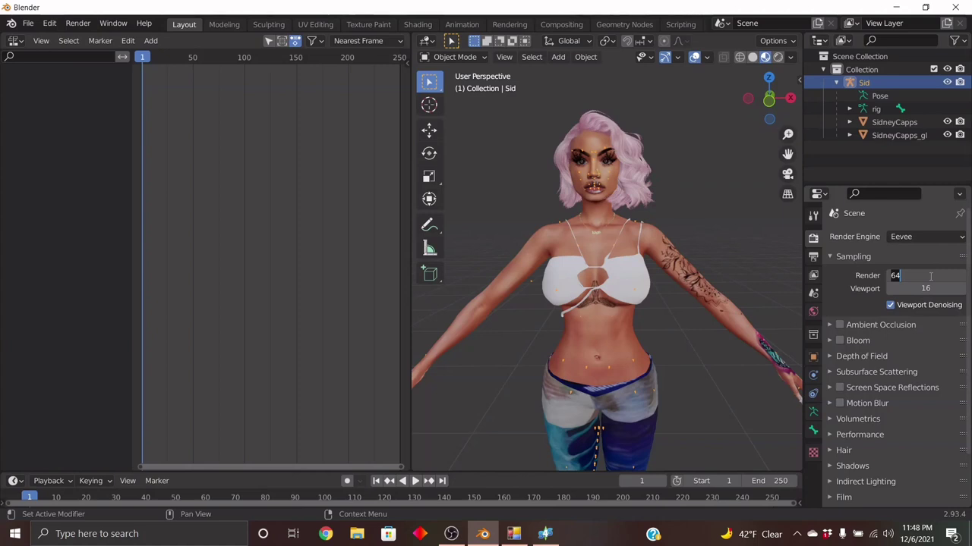
{"action": "type", "text": "1000"}
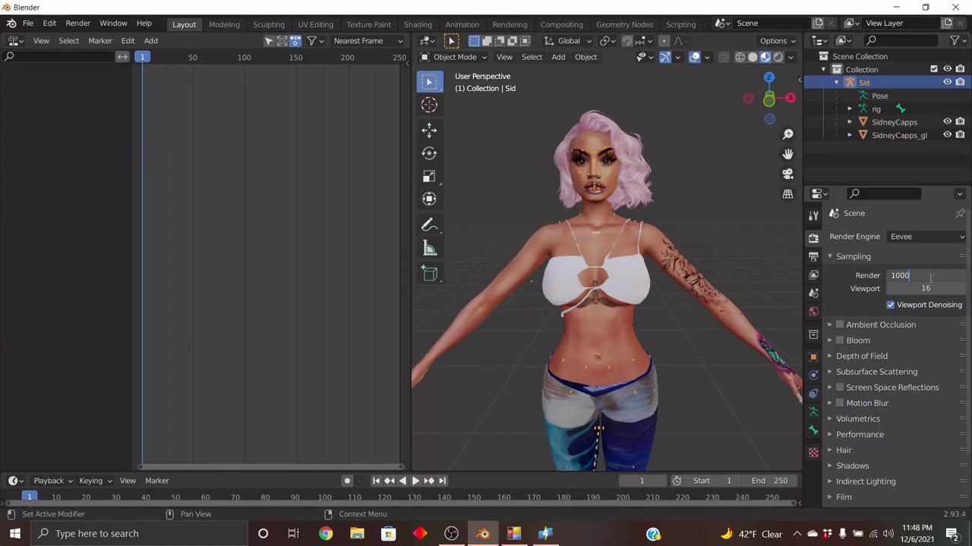
{"action": "key", "text": "Return"}
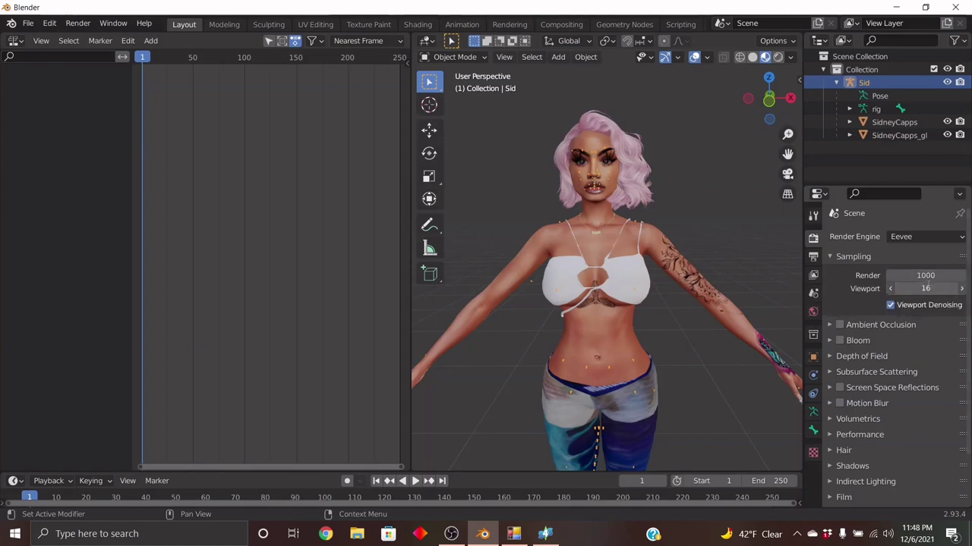
{"action": "left_click", "coordinate": [926, 288]}
{"action": "type", "text": "1000"}
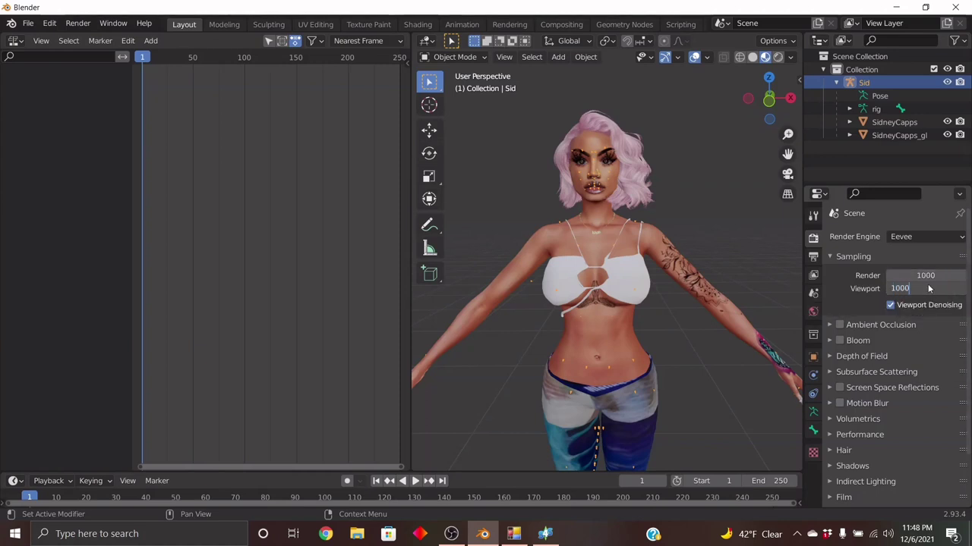
{"action": "key", "text": "Return"}
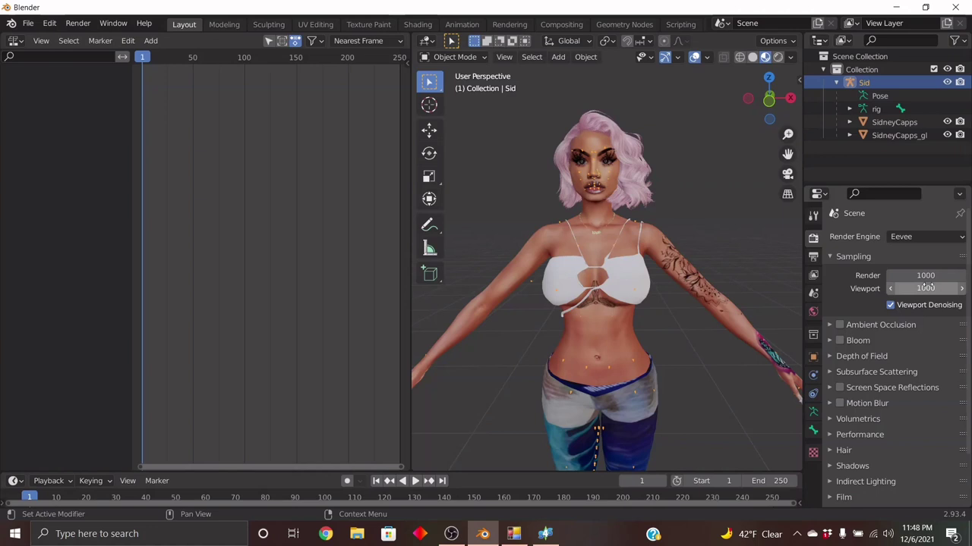
{"action": "left_click", "coordinate": [831, 356]}
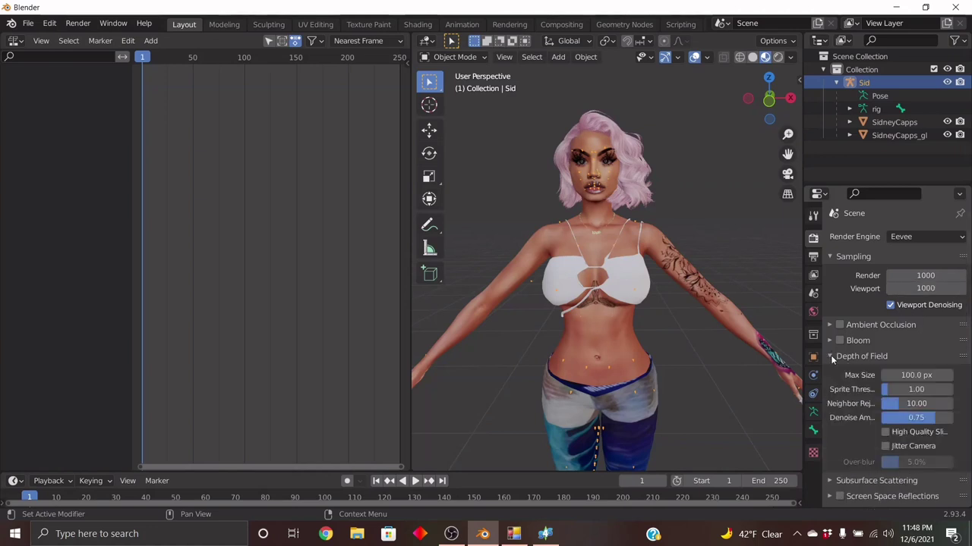
{"action": "left_click", "coordinate": [831, 358]}
{"action": "scroll", "coordinate": [868, 399], "scroll_direction": "down", "scroll_amount": 3}
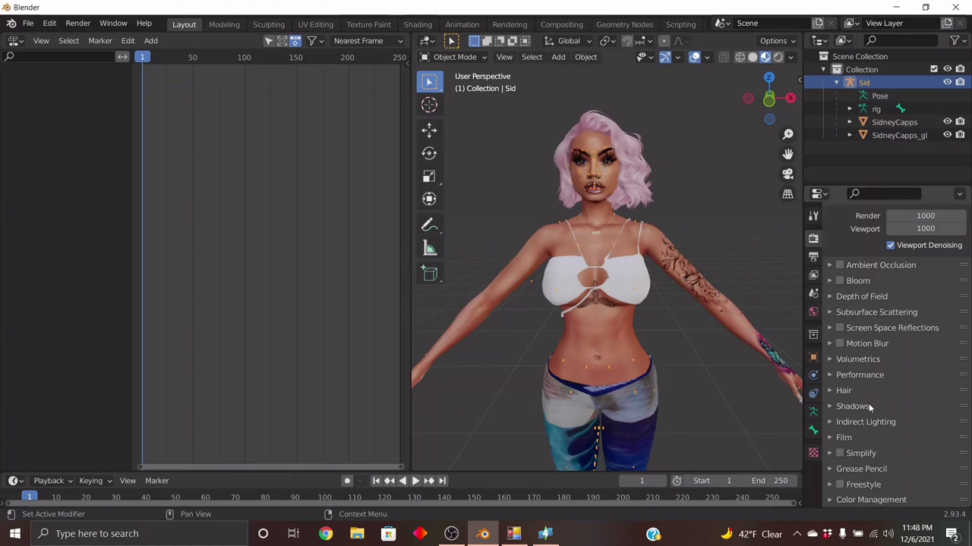
{"action": "scroll", "coordinate": [868, 403], "scroll_direction": "up", "scroll_amount": 3}
{"action": "left_click", "coordinate": [830, 326]}
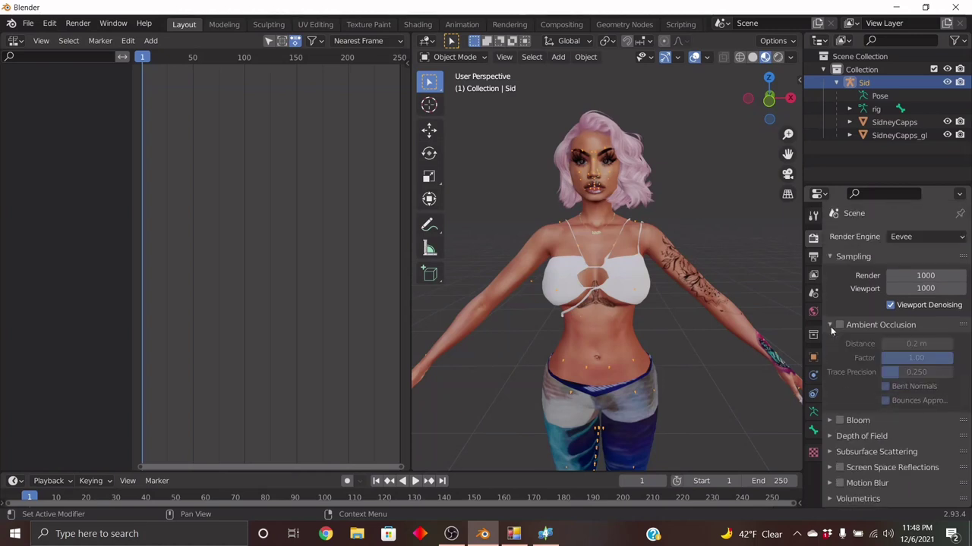
{"action": "left_click", "coordinate": [830, 326]}
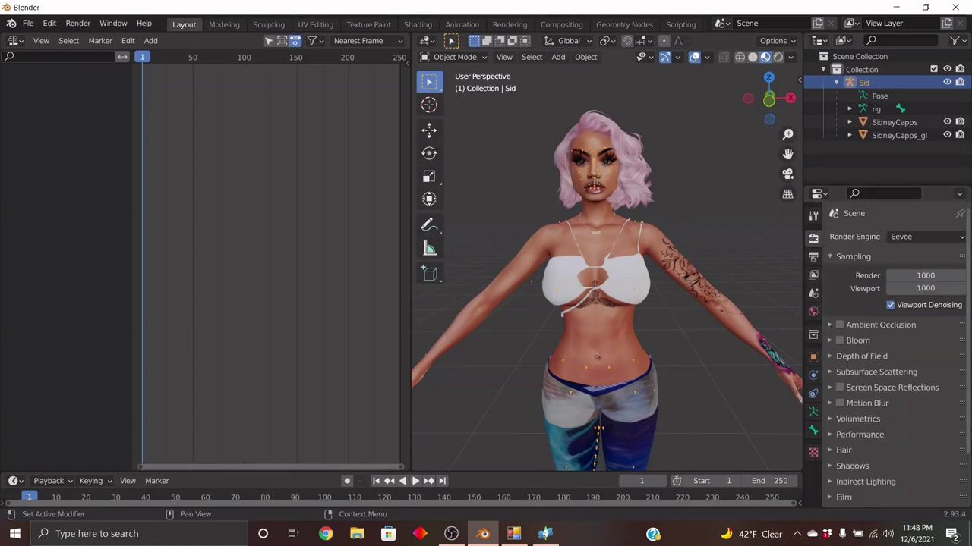
{"action": "left_click", "coordinate": [813, 258]}
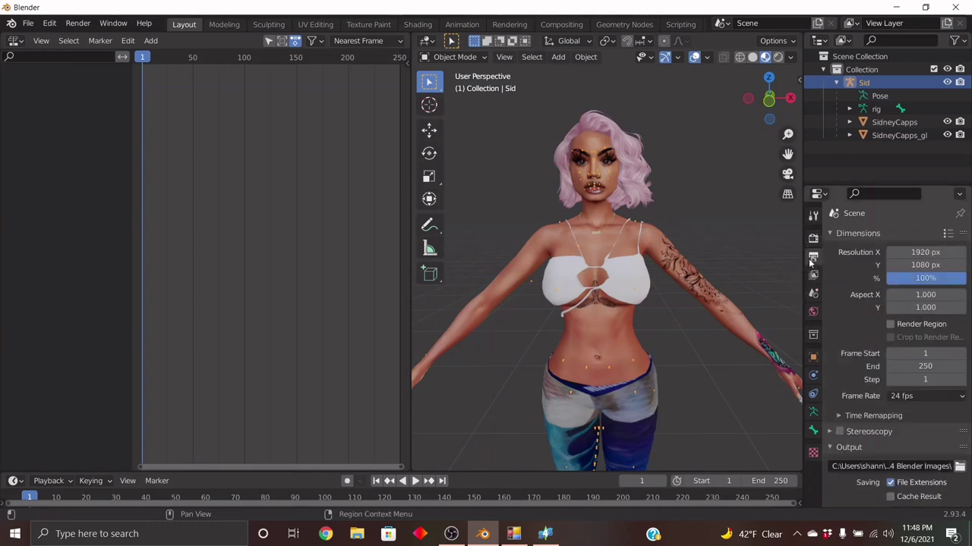
{"action": "scroll", "coordinate": [880, 334], "scroll_direction": "down", "scroll_amount": 3}
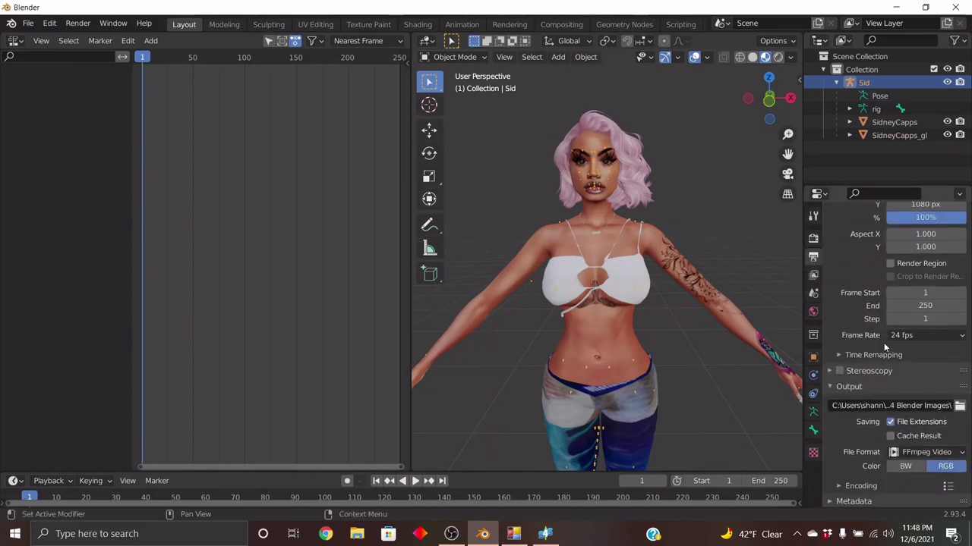
{"action": "scroll", "coordinate": [883, 346], "scroll_direction": "down", "scroll_amount": 1}
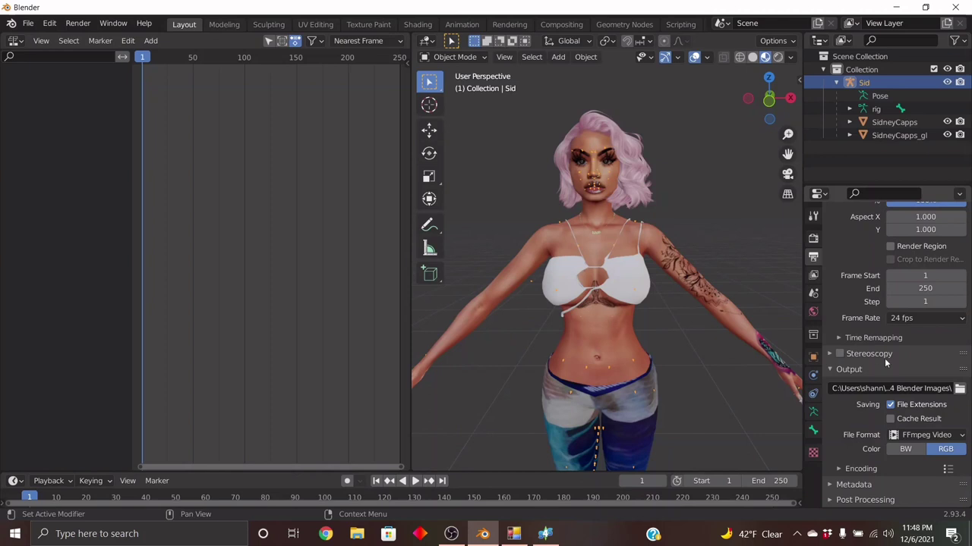
{"action": "left_click", "coordinate": [925, 438]}
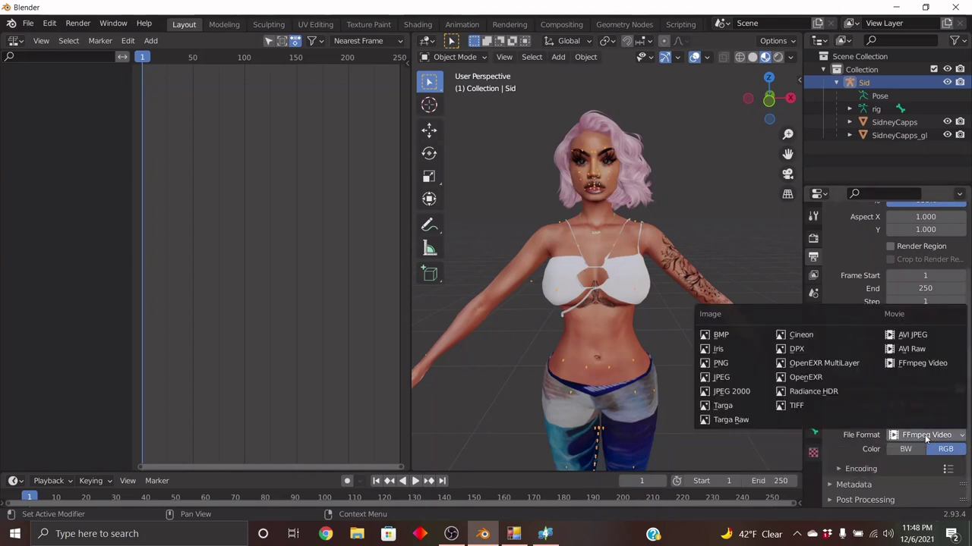
{"action": "left_click", "coordinate": [922, 363]}
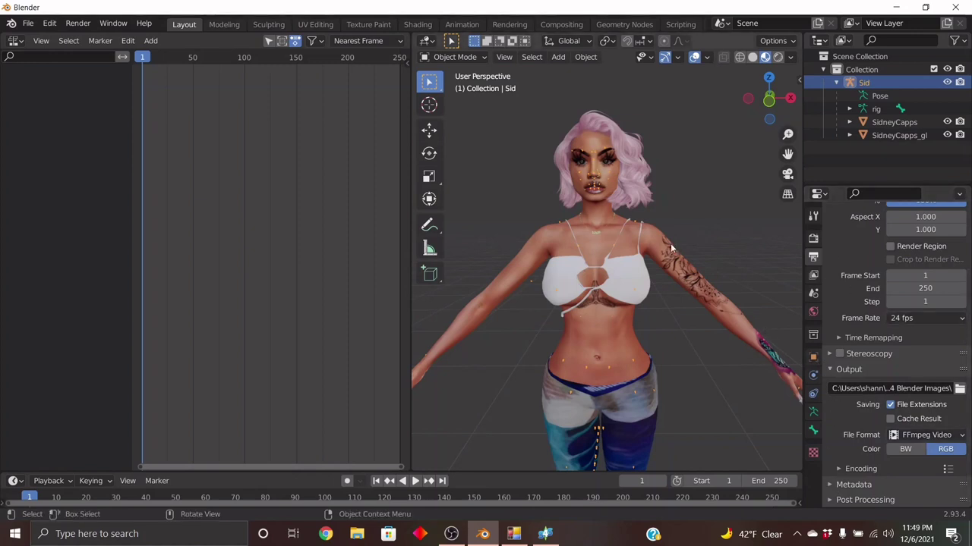
{"action": "scroll", "coordinate": [680, 211], "scroll_direction": "up", "scroll_amount": 6}
{"action": "scroll", "coordinate": [728, 151], "scroll_direction": "down", "scroll_amount": 4}
{"action": "left_click_drag", "start_coordinate": [787, 154], "coordinate": [789, 312]}
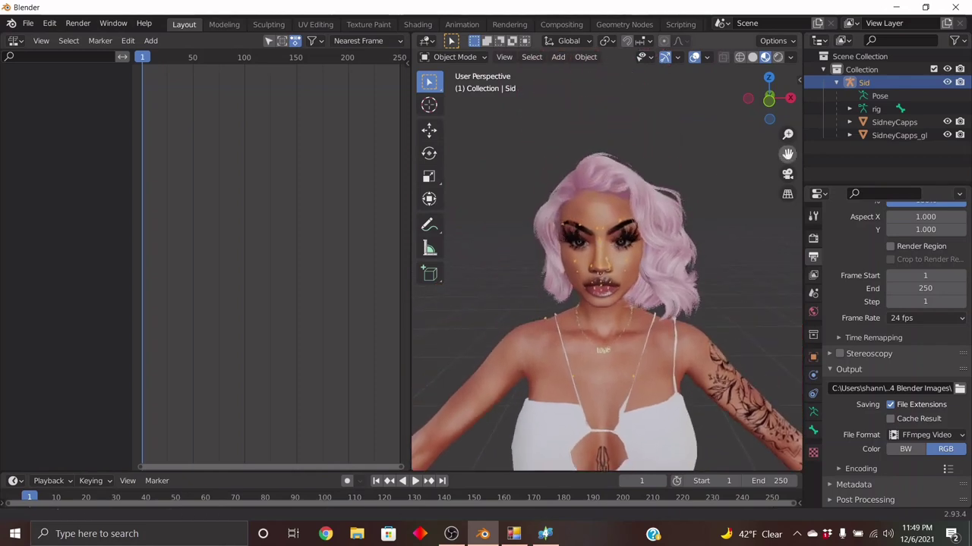
Step: Select the character's Pose and keyframe its location, rotation and scale
{"action": "left_click", "coordinate": [864, 96]}
{"action": "scroll", "coordinate": [695, 328], "scroll_direction": "up", "scroll_amount": 5}
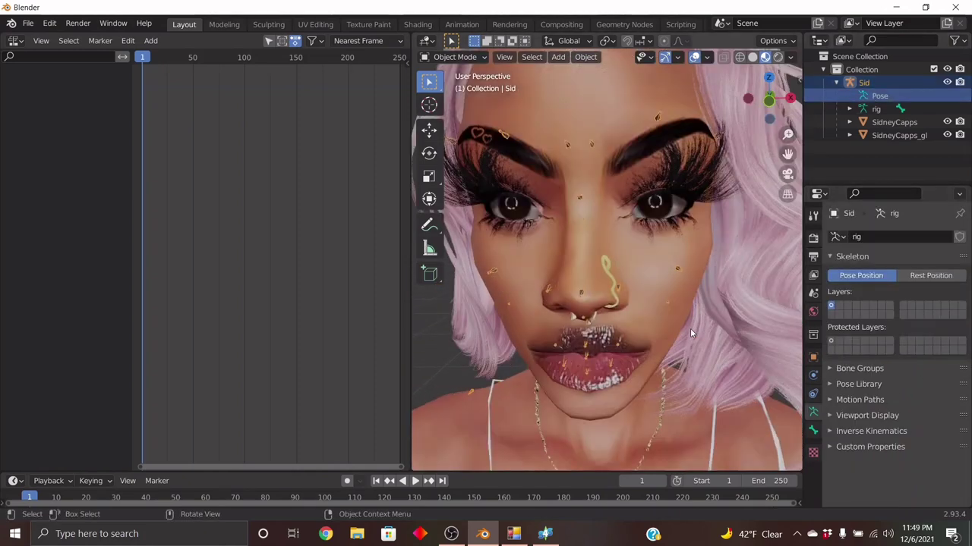
{"action": "scroll", "coordinate": [690, 328], "scroll_direction": "down", "scroll_amount": 3}
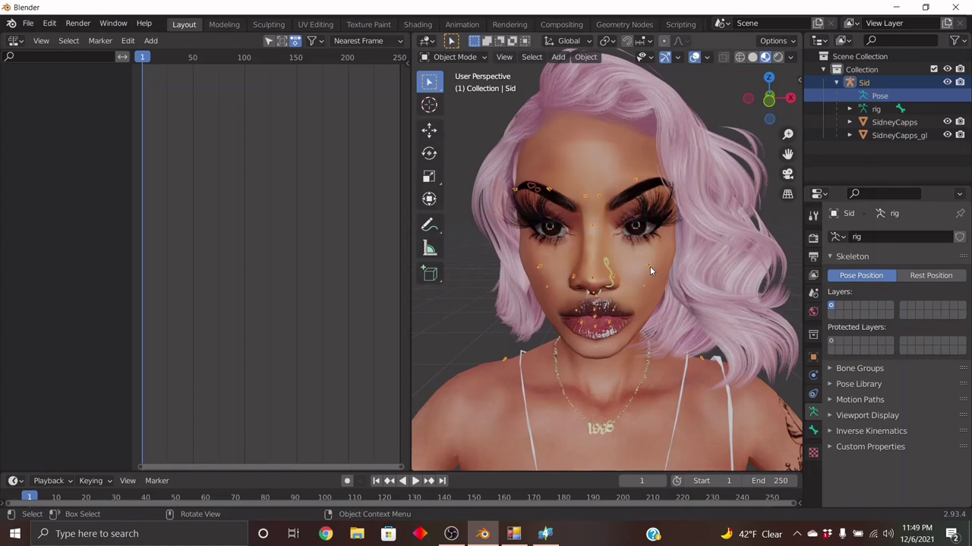
{"action": "key", "text": "i"}
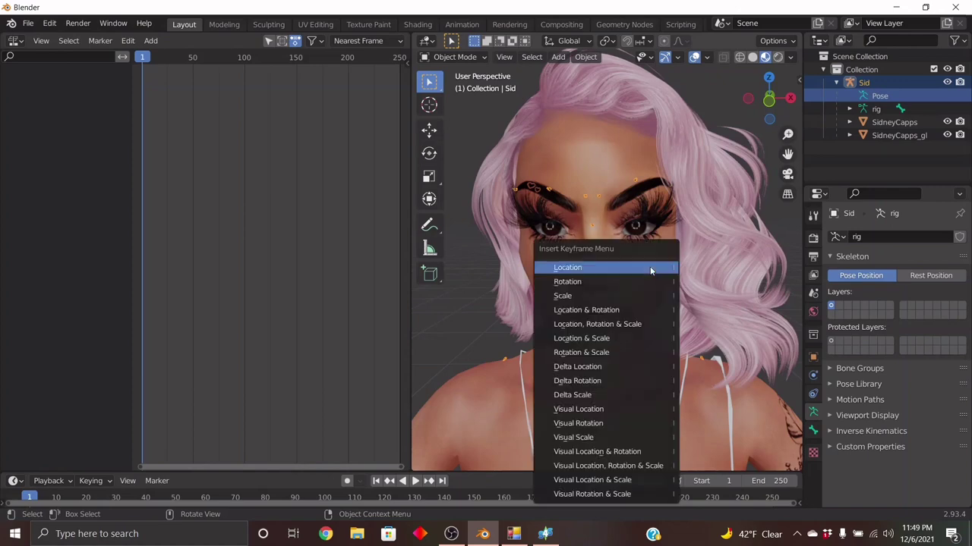
{"action": "left_click", "coordinate": [624, 324]}
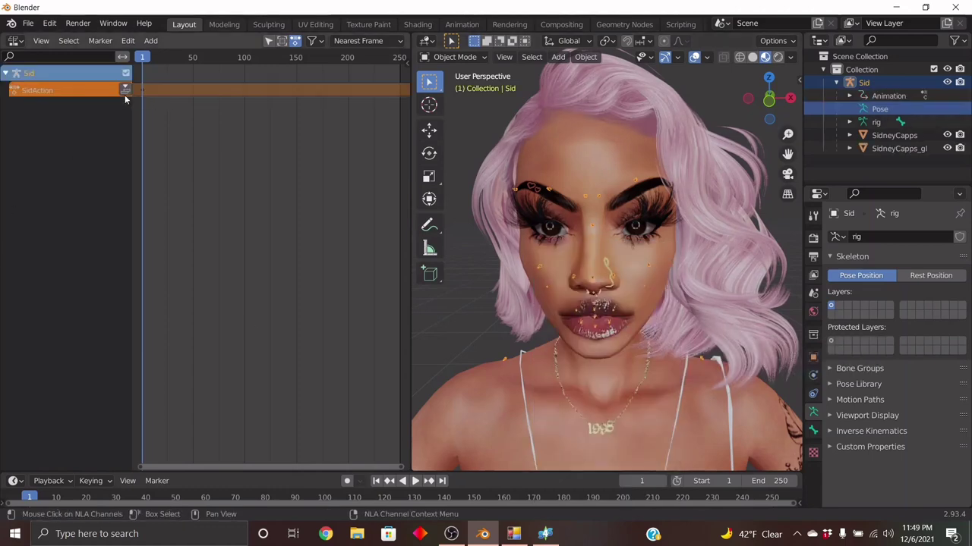
Step: Push the new action down into an NLA track and delete its strip
{"action": "left_click", "coordinate": [125, 93]}
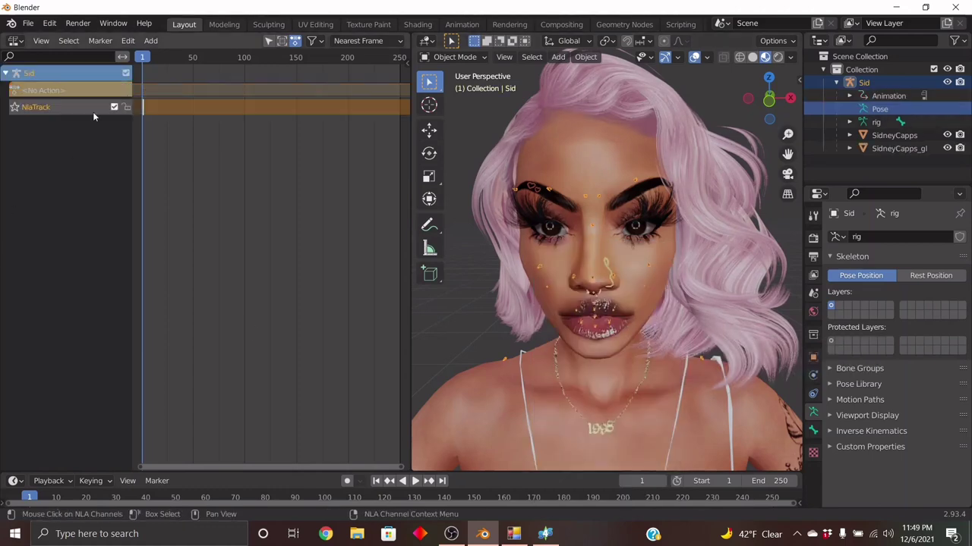
{"action": "right_click", "coordinate": [146, 108]}
{"action": "left_click", "coordinate": [79, 187]}
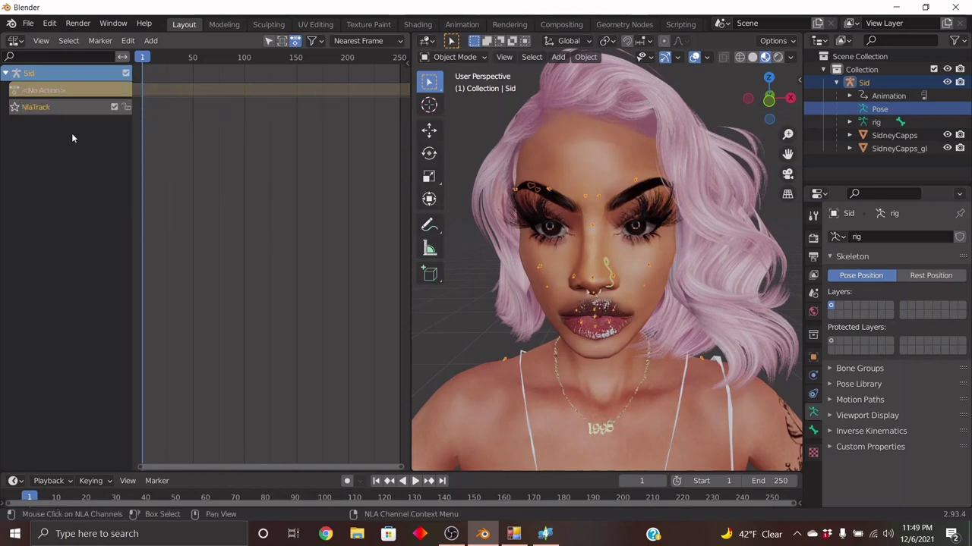
{"action": "left_click", "coordinate": [31, 25]}
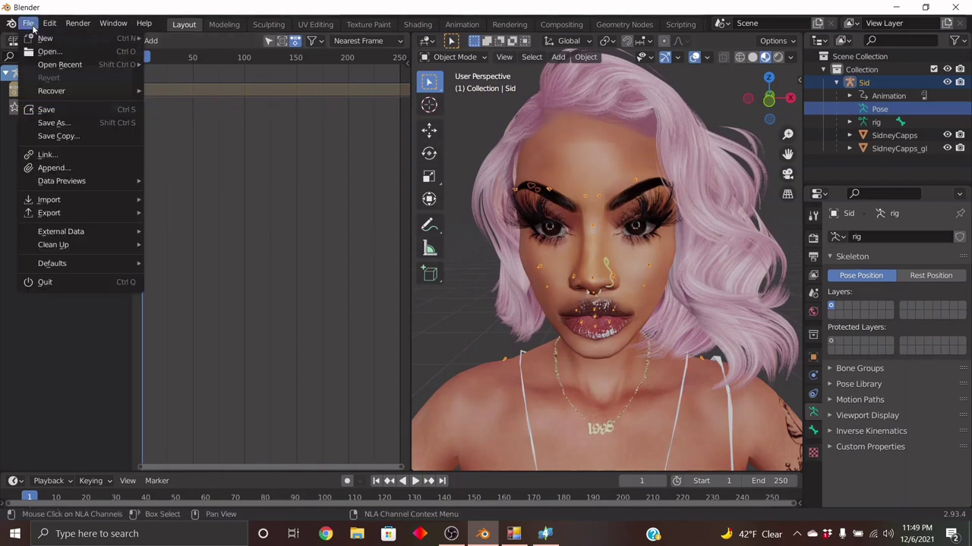
Step: Append the PosePack action from Blender Animations\RodeoBakedFinal.blend into the scene
{"action": "left_click", "coordinate": [52, 168]}
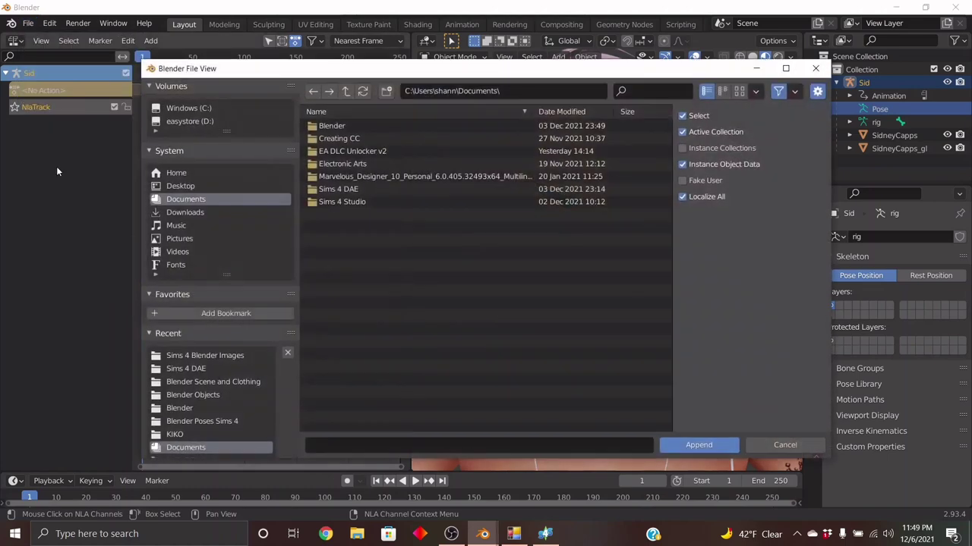
{"action": "double_click", "coordinate": [348, 127]}
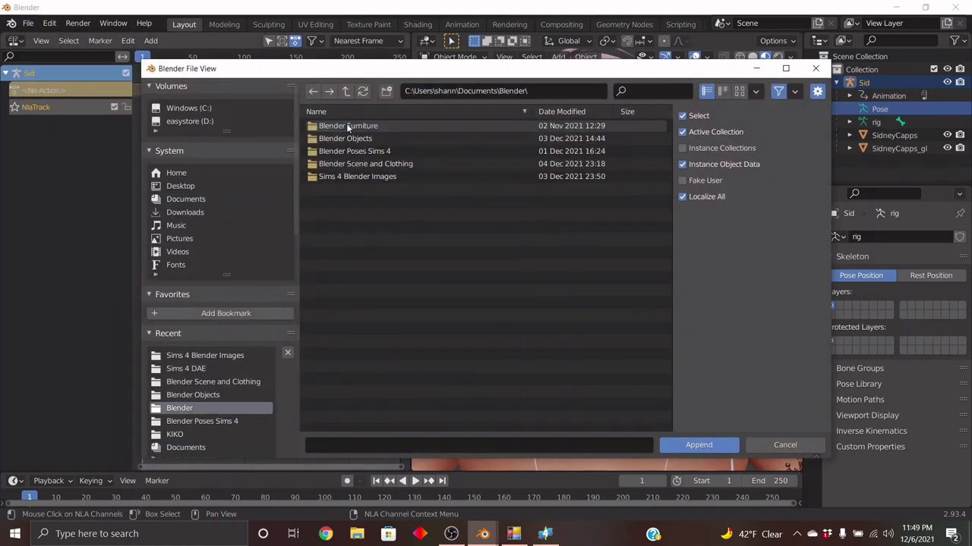
{"action": "double_click", "coordinate": [348, 151]}
{"action": "double_click", "coordinate": [350, 250]}
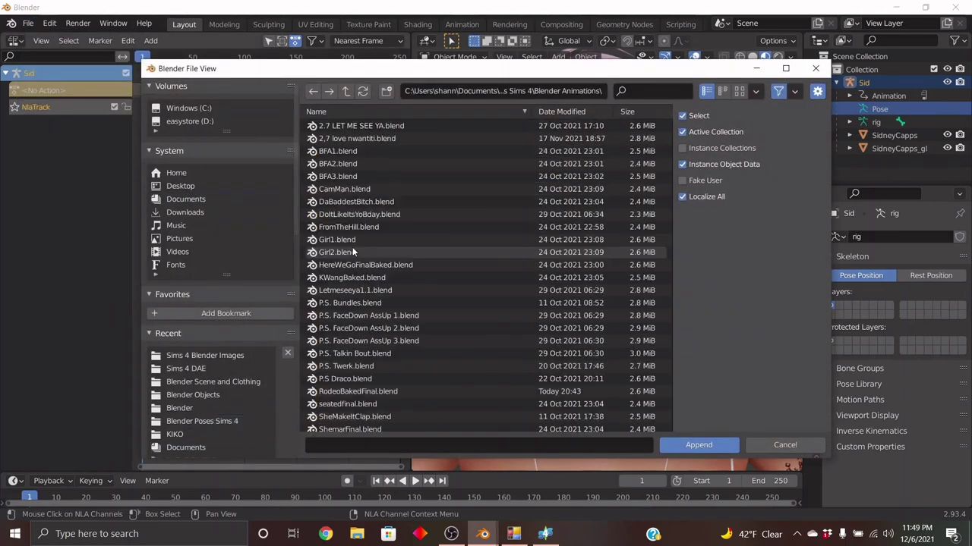
{"action": "left_click", "coordinate": [349, 392]}
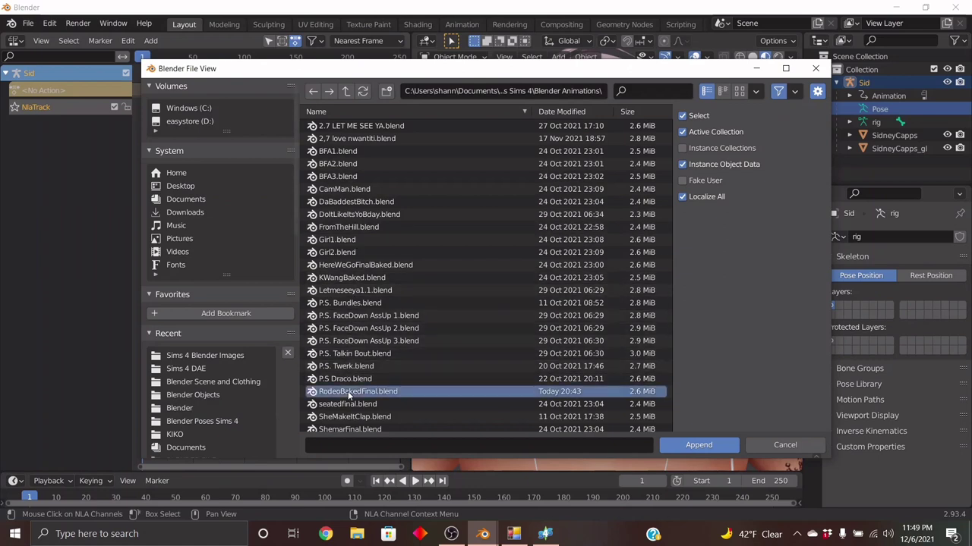
{"action": "left_click", "coordinate": [698, 444]}
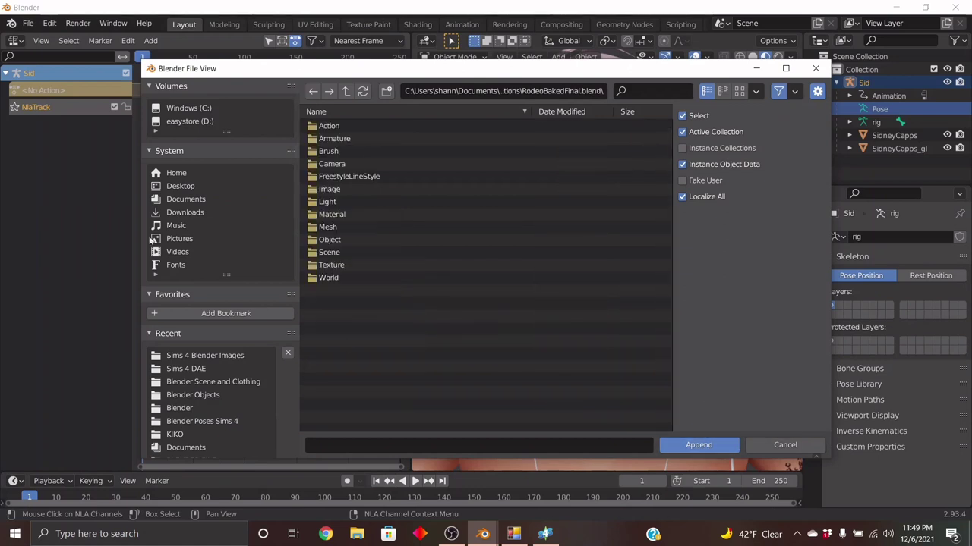
{"action": "left_click", "coordinate": [383, 126]}
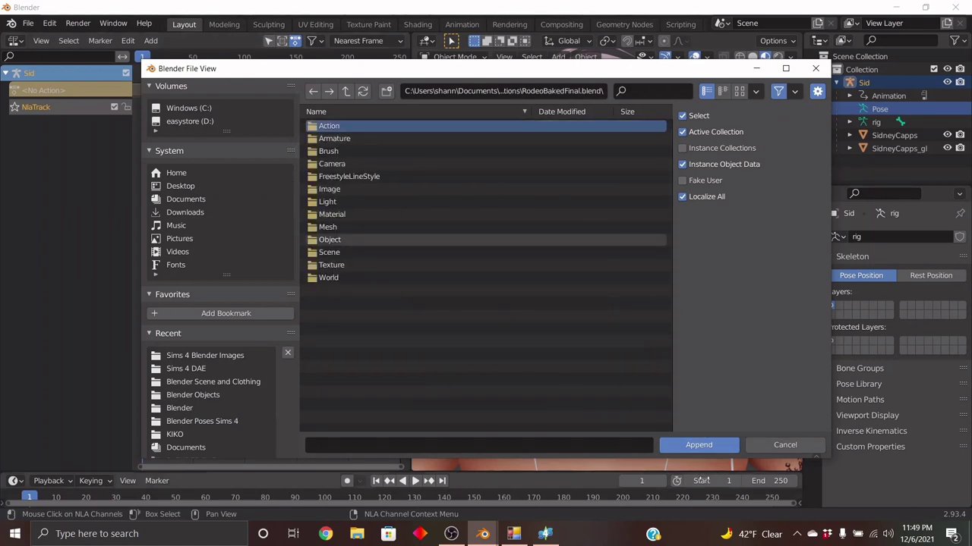
{"action": "left_click", "coordinate": [698, 444]}
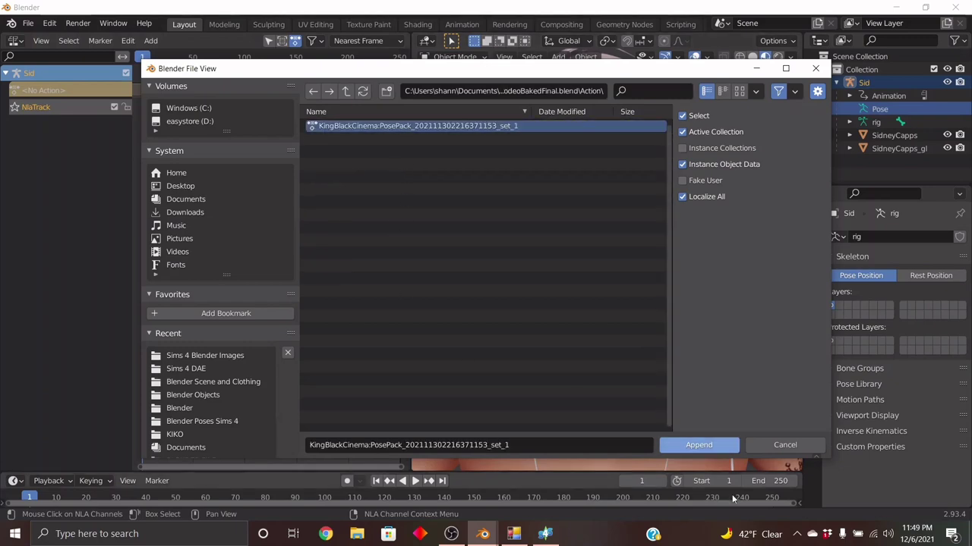
{"action": "left_click", "coordinate": [699, 446]}
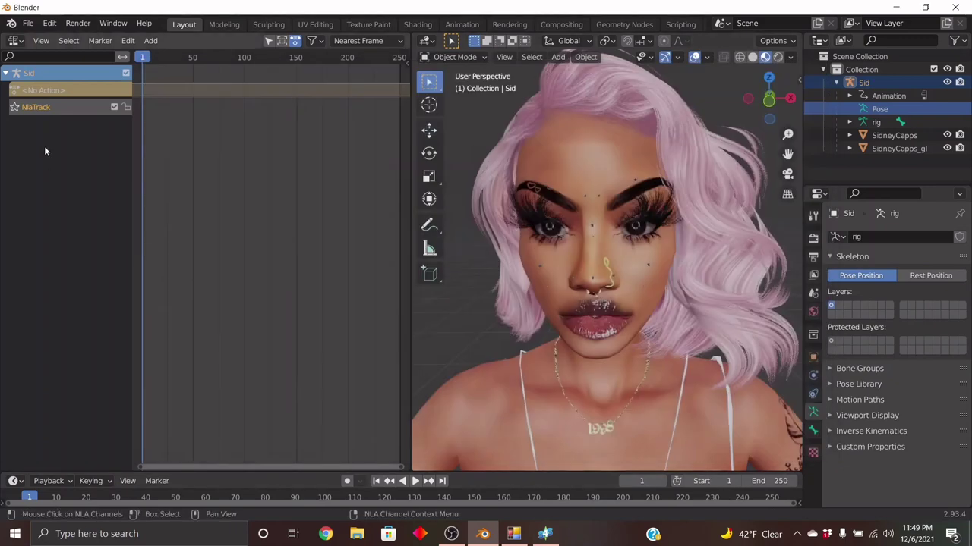
Step: Add the PosePack action as a strip on the NLA track
{"action": "left_click", "coordinate": [151, 41]}
{"action": "left_click", "coordinate": [163, 56]}
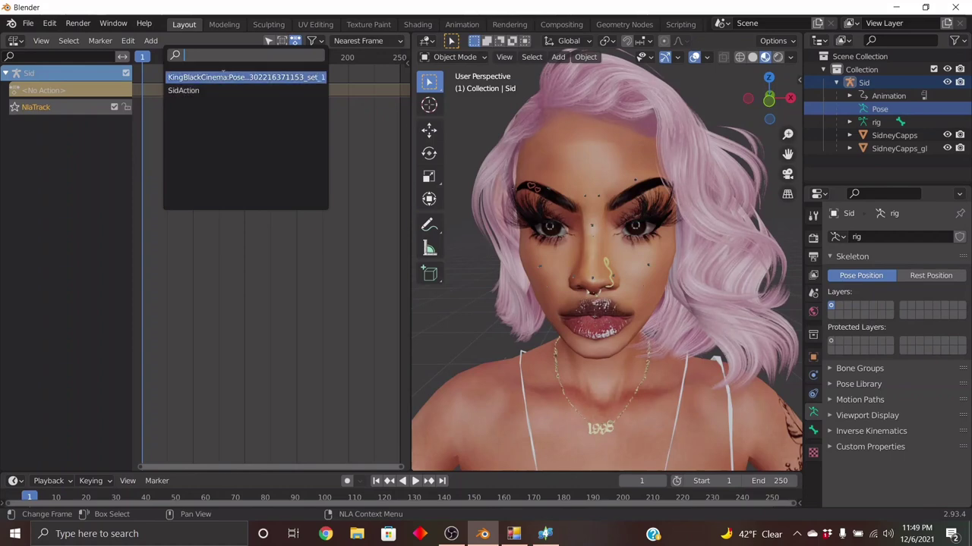
{"action": "left_click", "coordinate": [221, 77]}
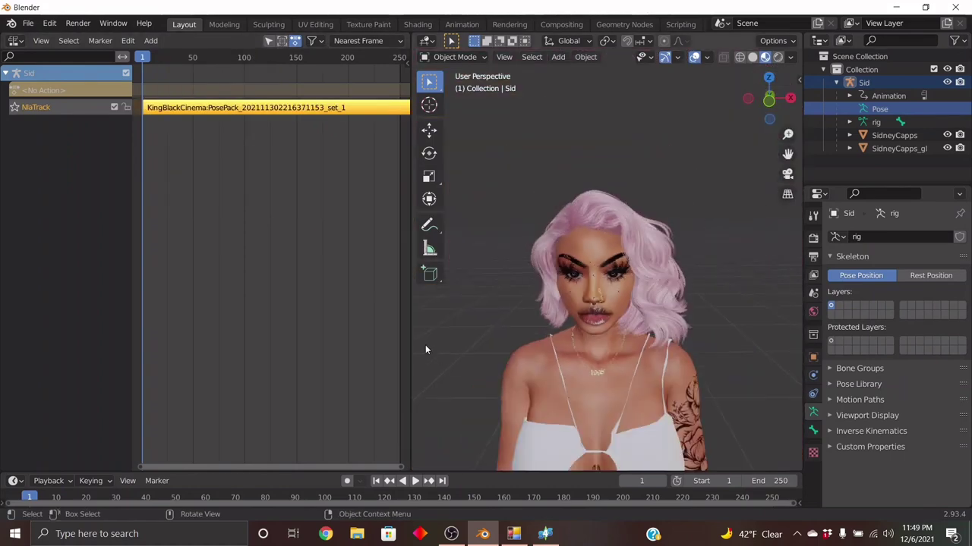
Step: Bring the character's full body into view and make the timeline area taller
{"action": "scroll", "coordinate": [341, 290], "scroll_direction": "down", "scroll_amount": 5}
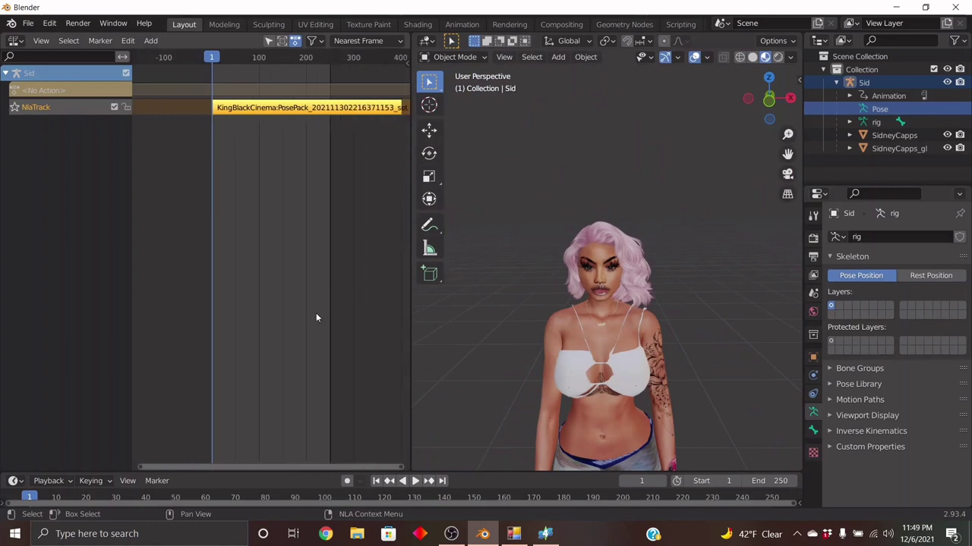
{"action": "left_click_drag", "start_coordinate": [213, 465], "coordinate": [254, 457]}
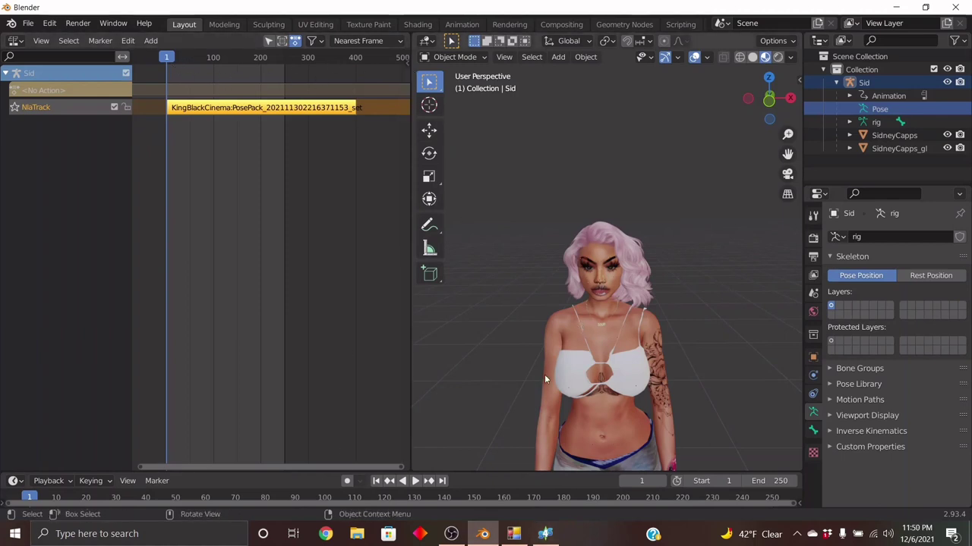
{"action": "left_click_drag", "start_coordinate": [787, 154], "coordinate": [785, 49]}
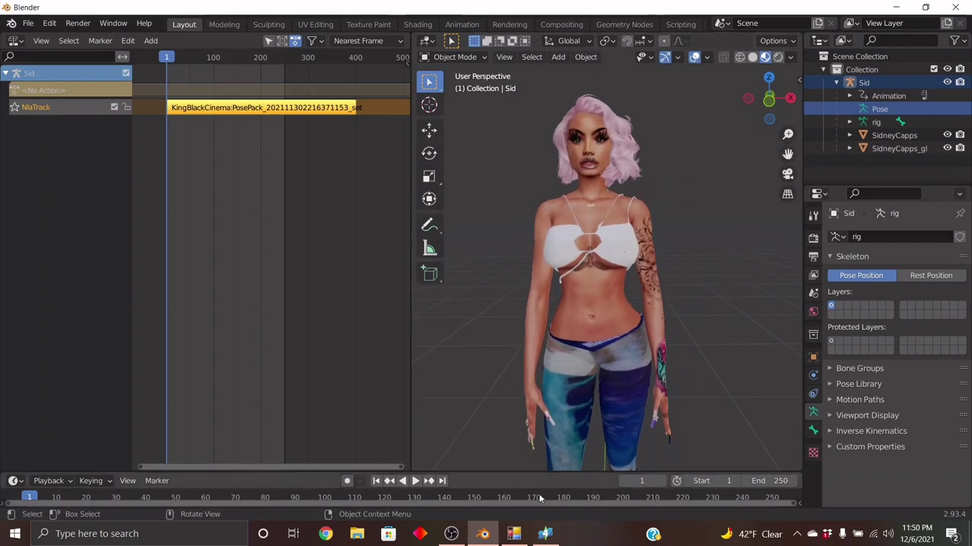
{"action": "left_click_drag", "start_coordinate": [493, 472], "coordinate": [506, 392]}
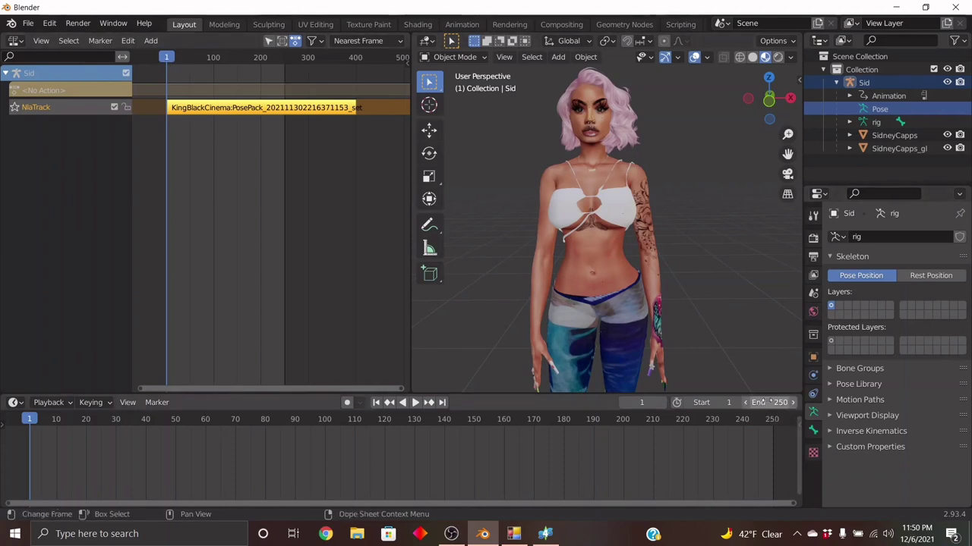
Step: Dismiss the two system notifications
{"action": "scroll", "coordinate": [763, 404], "scroll_direction": "up", "scroll_amount": 10, "text": "ctrl"}
{"action": "scroll", "coordinate": [763, 403], "scroll_direction": "down", "scroll_amount": 10, "text": "ctrl"}
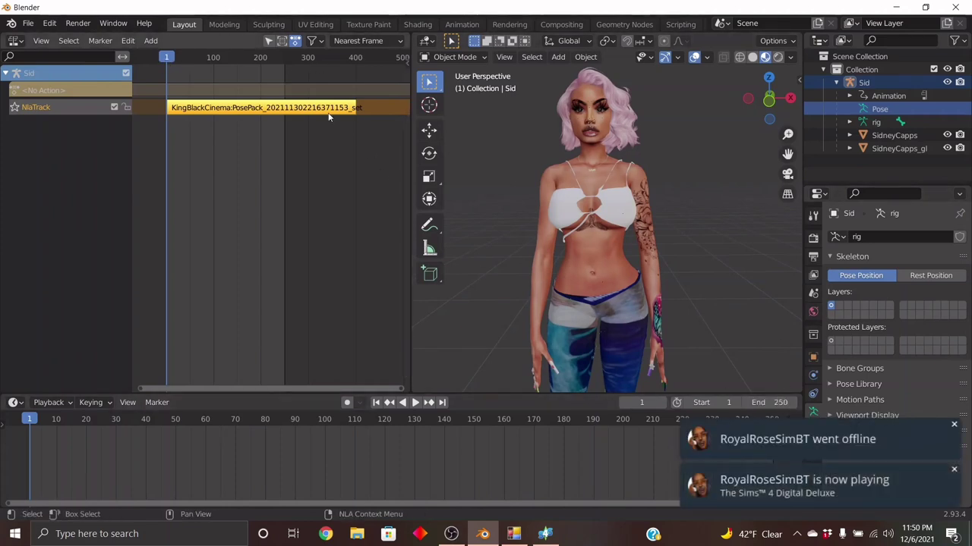
{"action": "left_click", "coordinate": [954, 425]}
{"action": "left_click", "coordinate": [954, 469]}
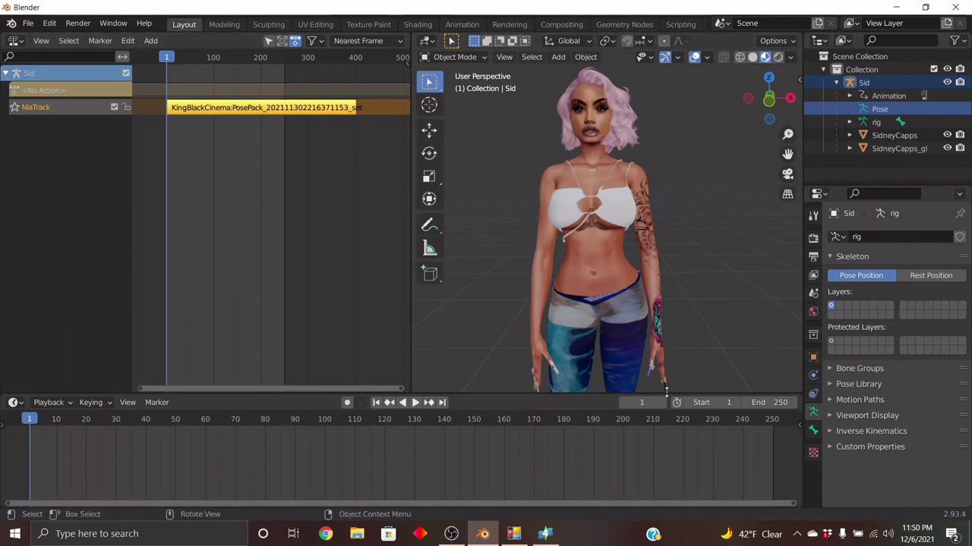
Step: Change the scene end frame from 250 to 400 and return the playhead to frame 0
{"action": "left_click", "coordinate": [764, 405]}
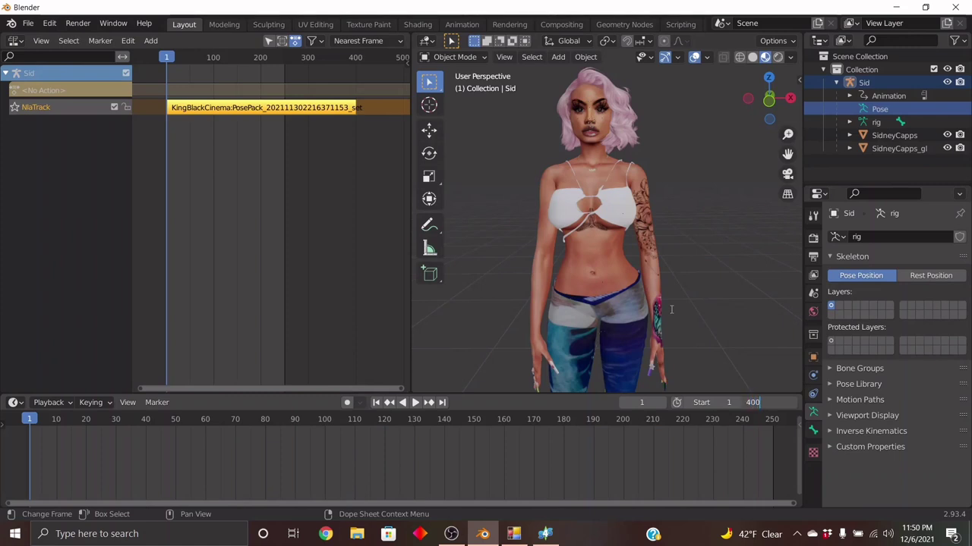
{"action": "key", "text": "Return"}
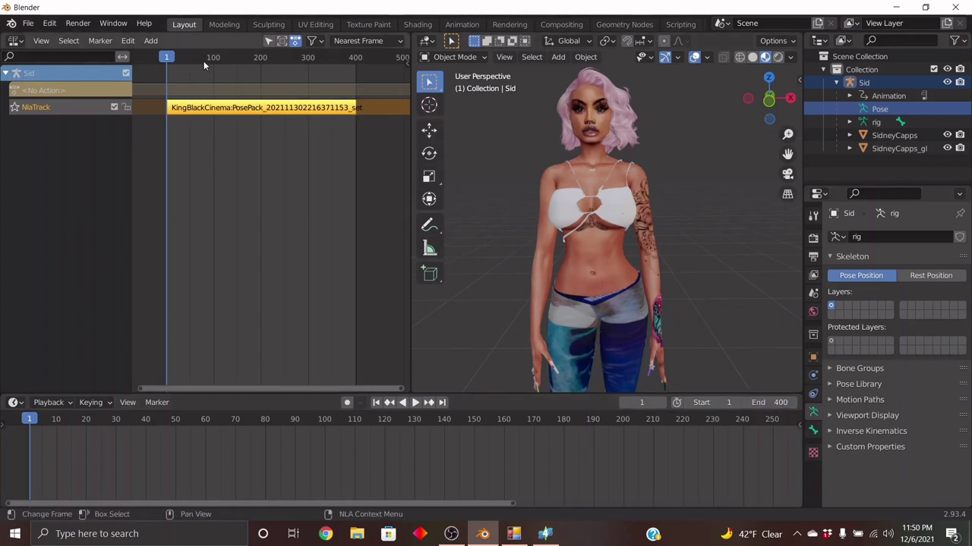
{"action": "left_click_drag", "start_coordinate": [172, 60], "coordinate": [154, 59]}
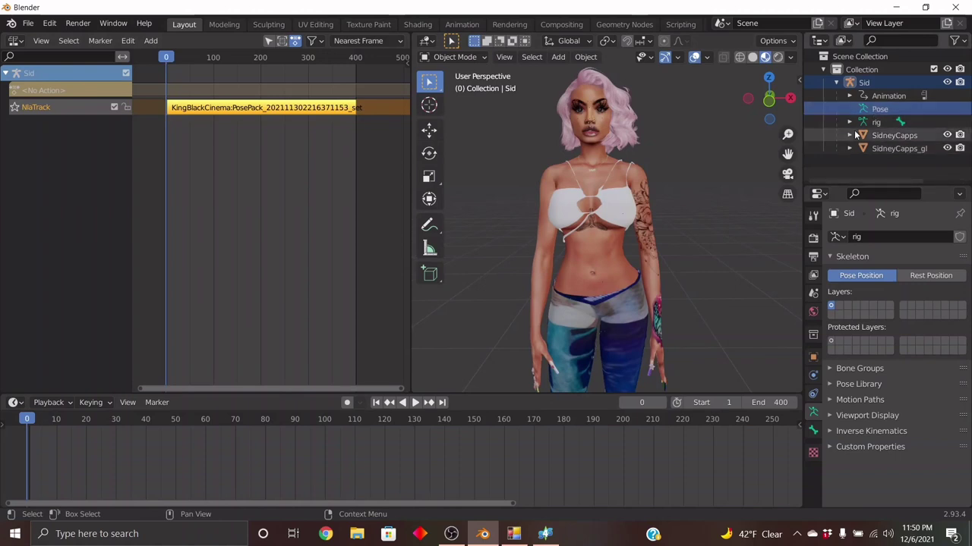
Step: Collapse the Sid entry in the outliner and add a camera in front of the character
{"action": "left_click", "coordinate": [836, 82]}
{"action": "scroll", "coordinate": [759, 182], "scroll_direction": "down", "scroll_amount": 2}
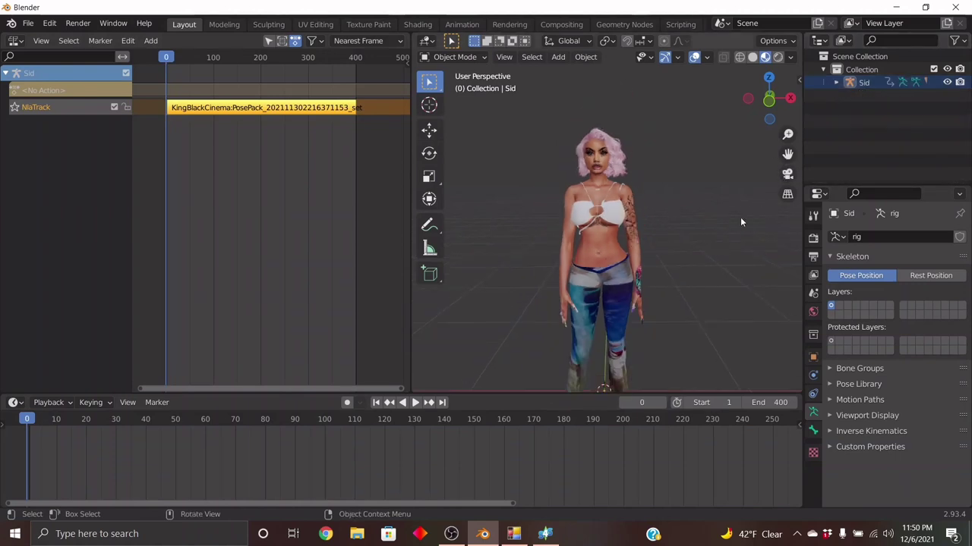
{"action": "left_click_drag", "start_coordinate": [788, 154], "coordinate": [802, 112]}
{"action": "scroll", "coordinate": [733, 211], "scroll_direction": "down", "scroll_amount": 1}
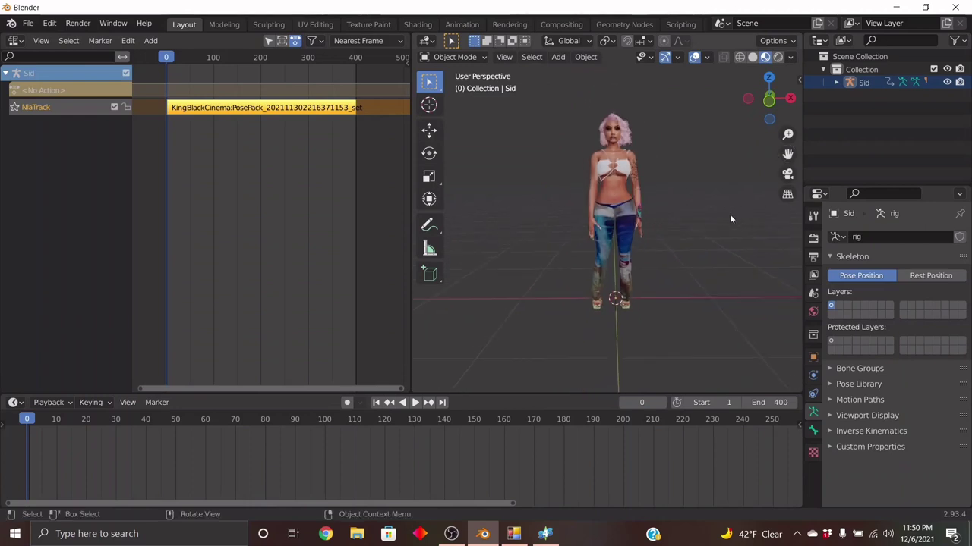
{"action": "scroll", "coordinate": [730, 214], "scroll_direction": "up", "scroll_amount": 1}
{"action": "key", "text": "shift+a"}
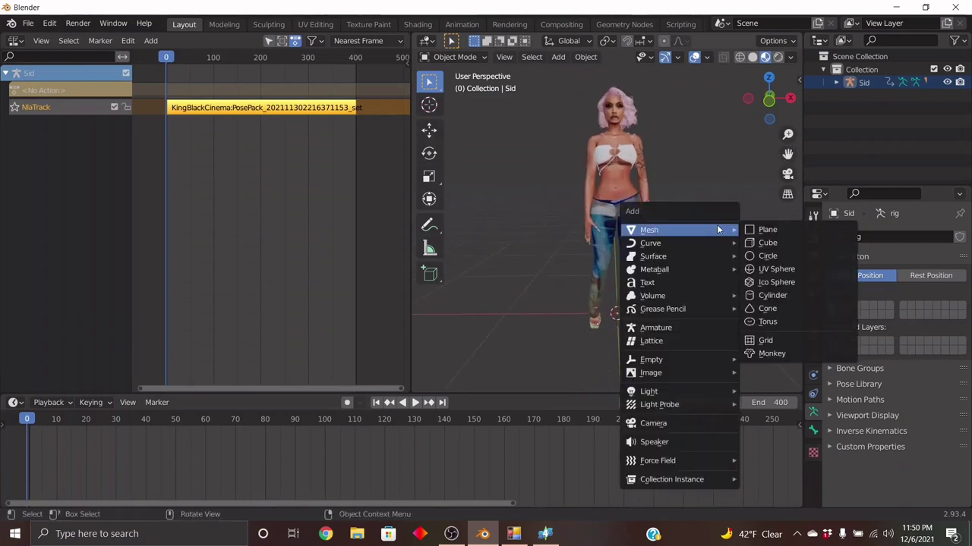
{"action": "mouse_move", "coordinate": [694, 407]}
{"action": "left_click", "coordinate": [688, 427]}
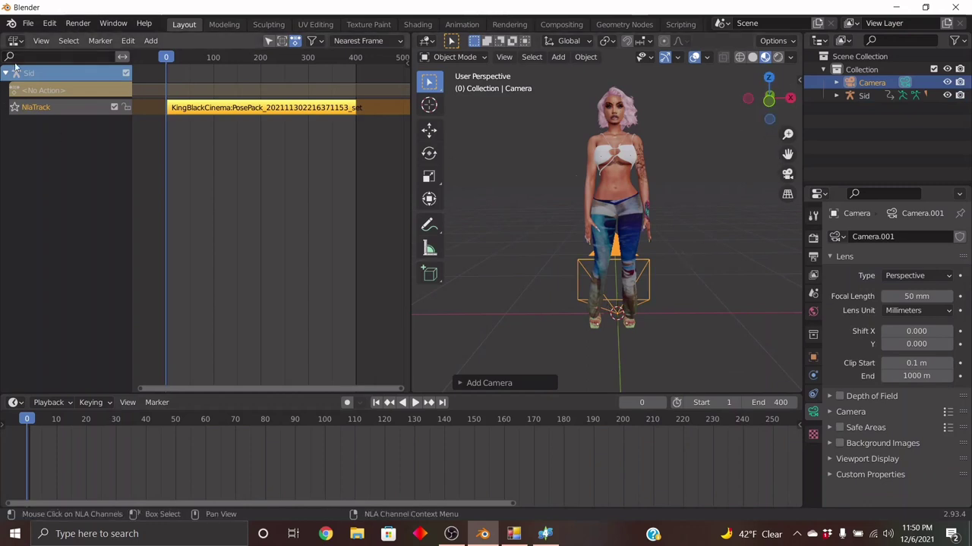
Step: Lock the NlaTrack and collapse the Sid channel in the NLA editor
{"action": "left_click", "coordinate": [128, 107]}
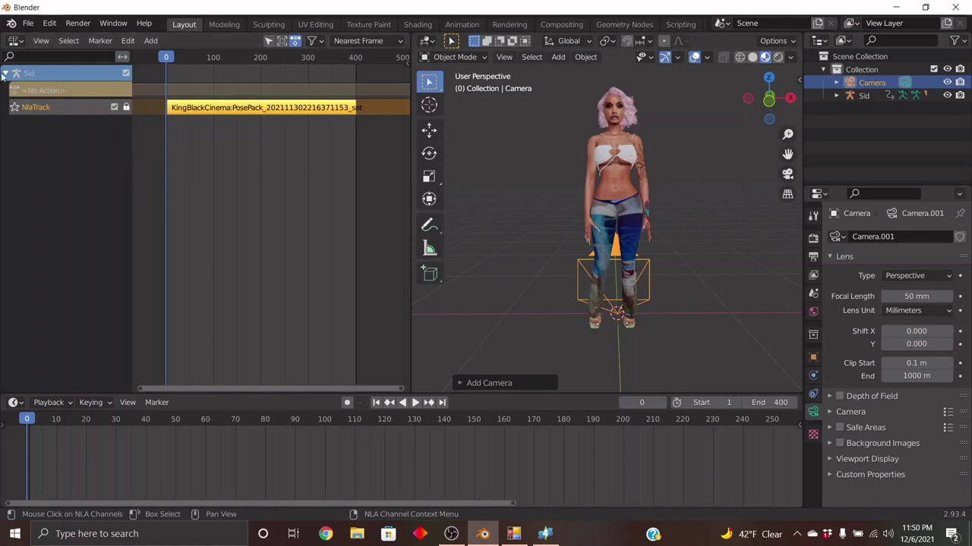
{"action": "key", "text": "KP_Subtract"}
{"action": "left_click", "coordinate": [14, 40]}
Step: Turn the NLA area into a 3D viewport looking through the camera, and show Output Properties
{"action": "left_click", "coordinate": [47, 84]}
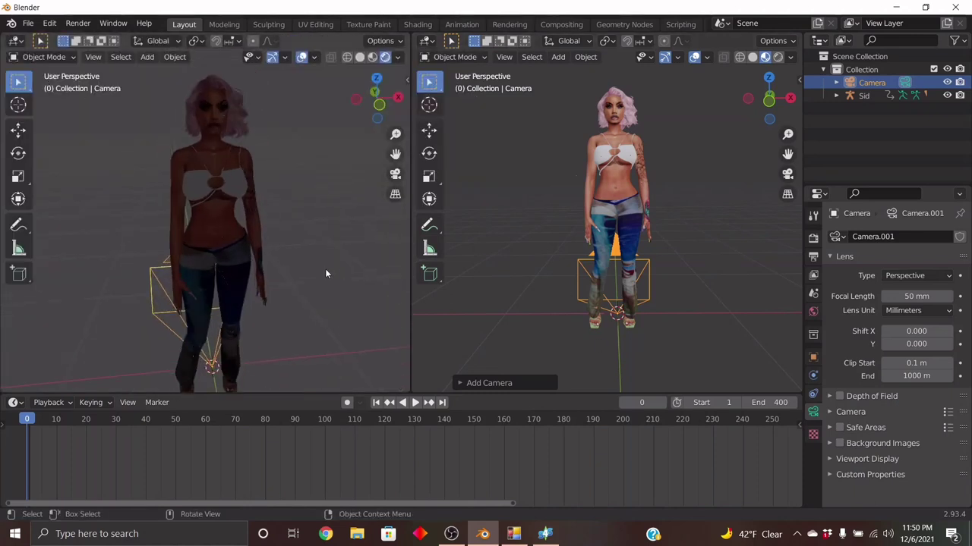
{"action": "key", "text": "KP_0"}
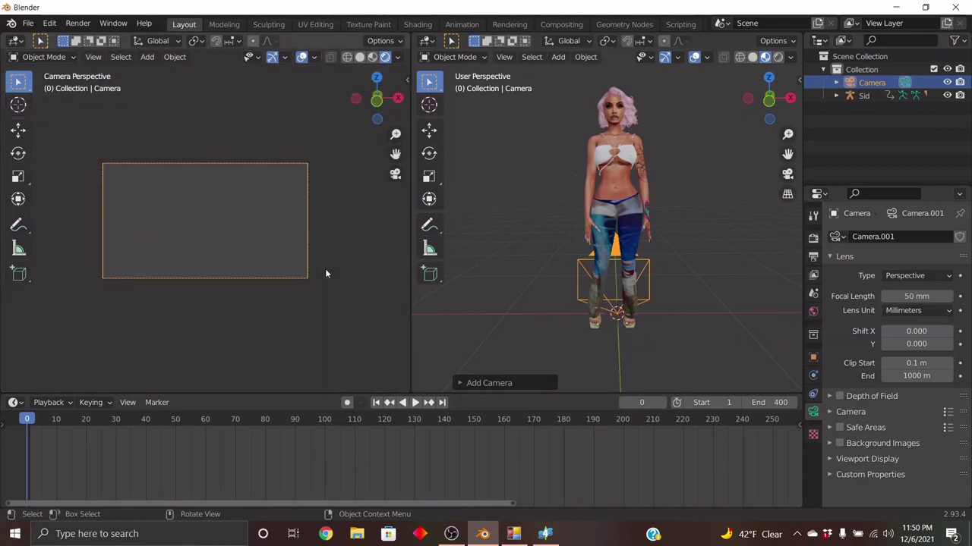
{"action": "left_click", "coordinate": [813, 256]}
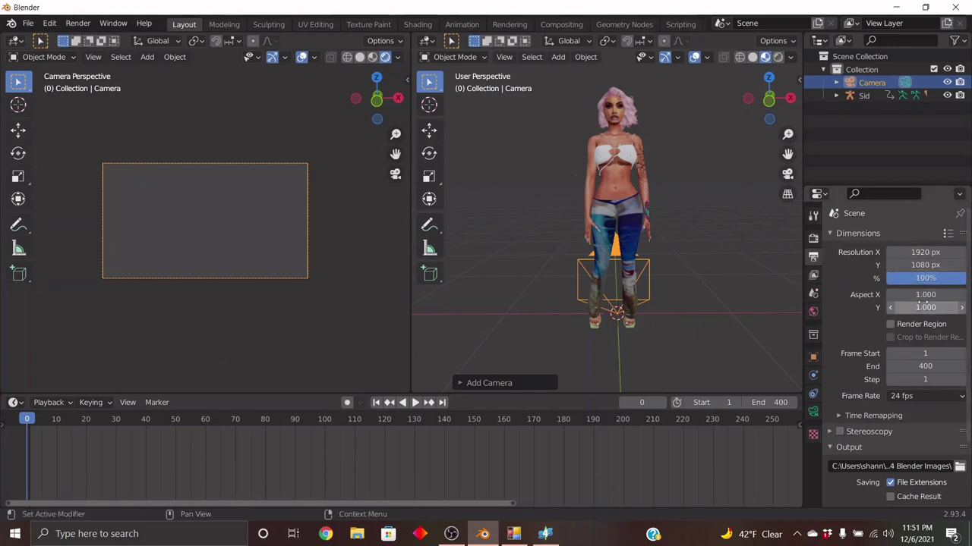
Step: Enter Resolution X 1080 and Resolution Y 1920 in the Output Dimensions panel
{"action": "left_click", "coordinate": [904, 252]}
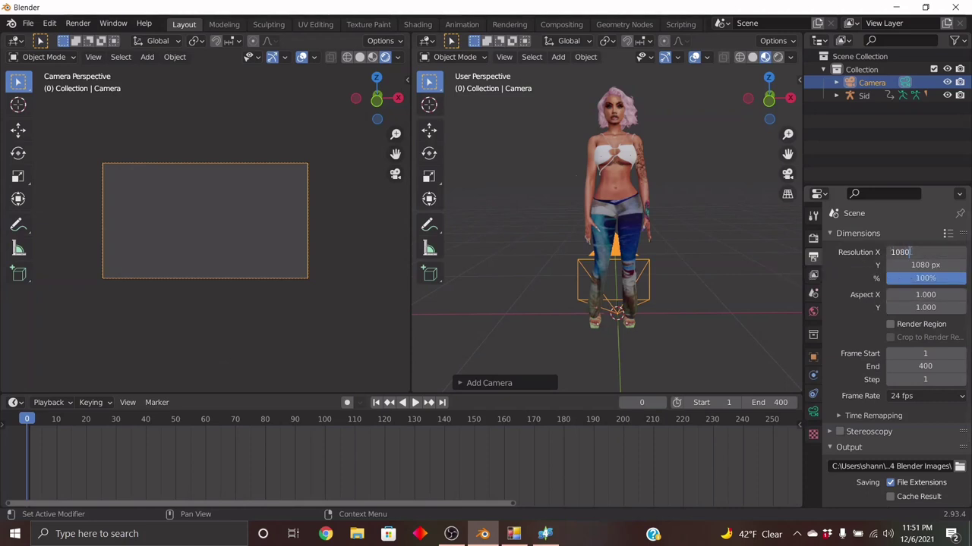
{"action": "key", "text": "Tab"}
{"action": "type", "text": "1080"}
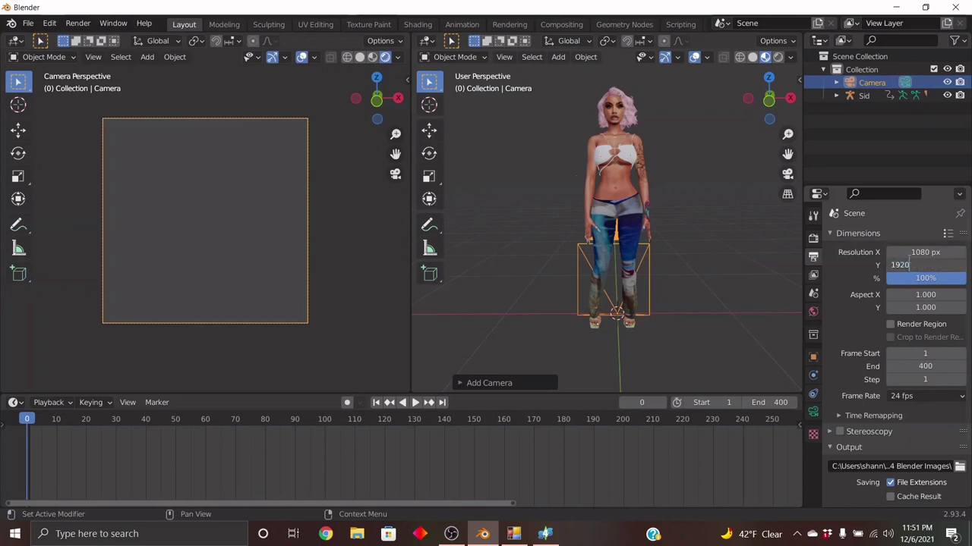
{"action": "key", "text": "Return"}
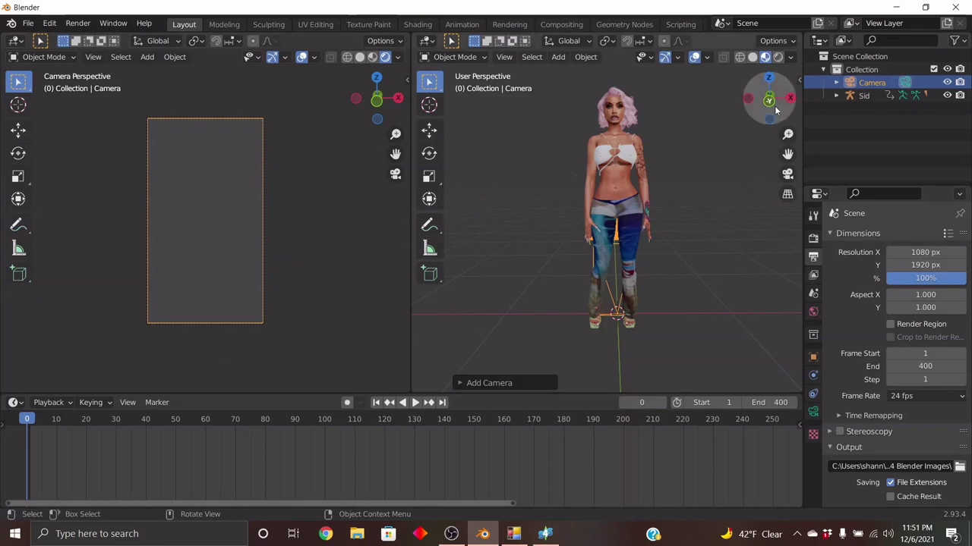
Step: Use the Move gizmo to slide the camera along Y and raise it toward the character
{"action": "left_click_drag", "start_coordinate": [769, 100], "coordinate": [658, 141]}
{"action": "left_click", "coordinate": [429, 130]}
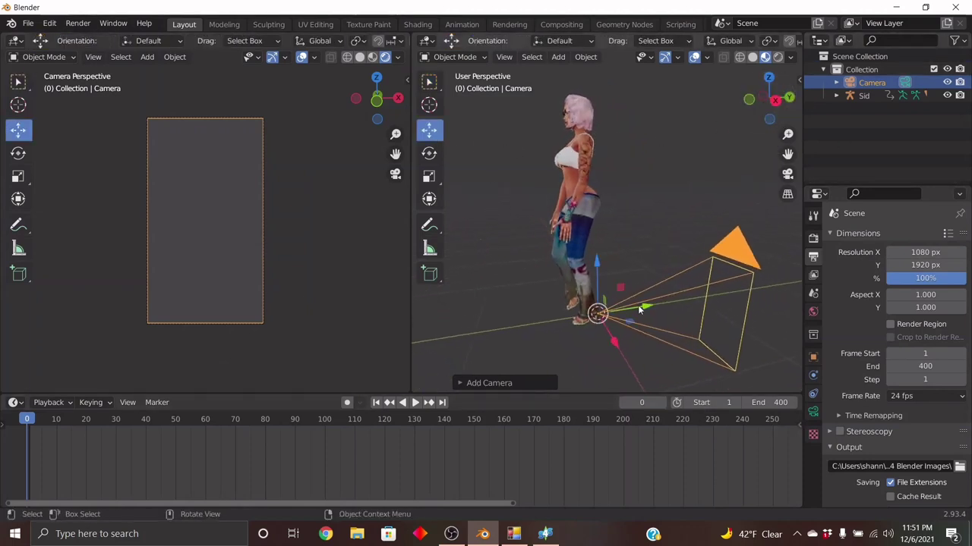
{"action": "left_click_drag", "start_coordinate": [638, 305], "coordinate": [452, 324]}
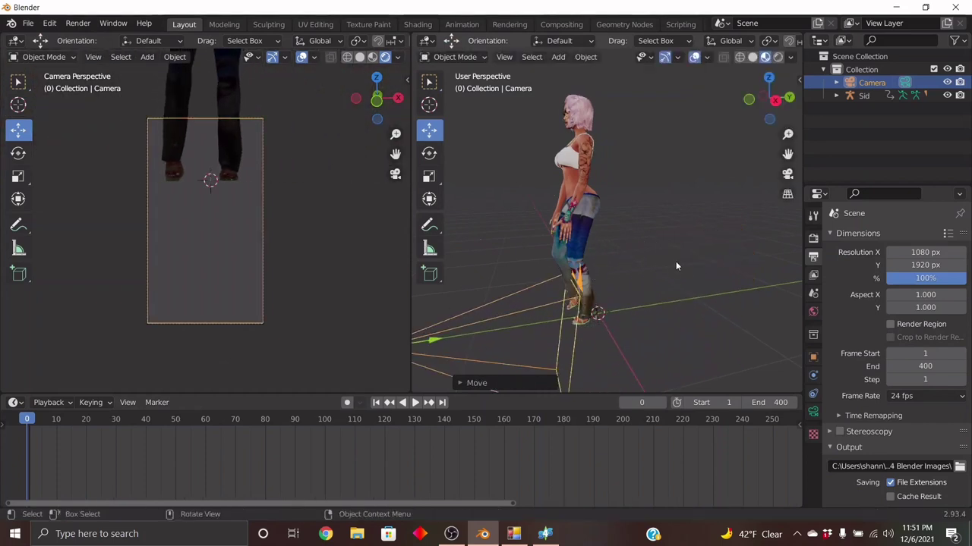
{"action": "left_click_drag", "start_coordinate": [787, 154], "coordinate": [831, 148]}
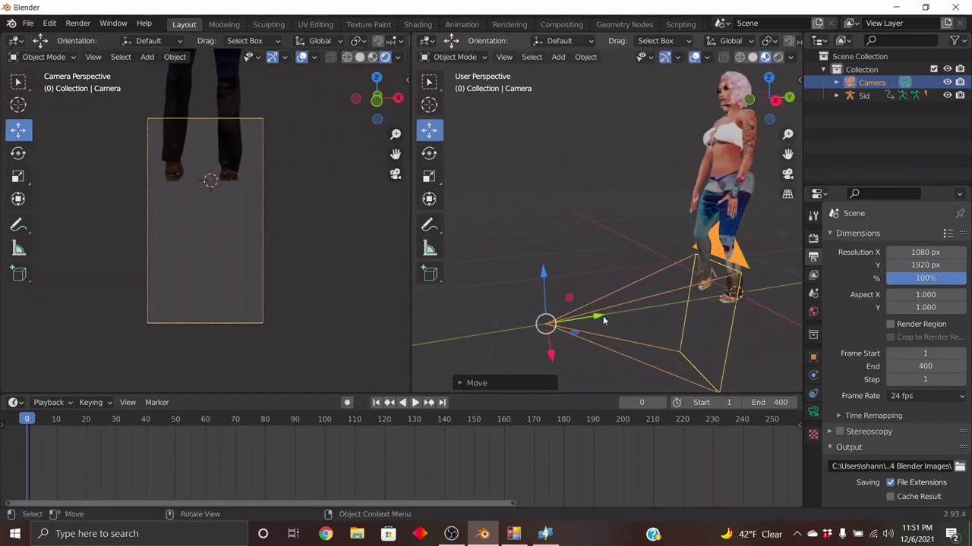
{"action": "left_click_drag", "start_coordinate": [602, 316], "coordinate": [556, 321]}
{"action": "left_click_drag", "start_coordinate": [492, 306], "coordinate": [478, 140]}
{"action": "left_click_drag", "start_coordinate": [536, 111], "coordinate": [693, 139]}
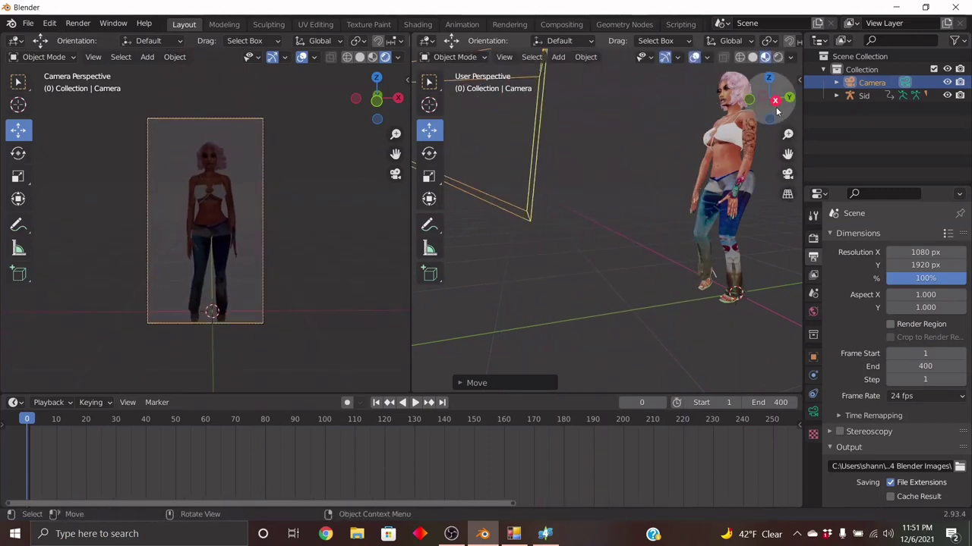
Step: Refine the camera's position from a front view until it frames her from head to knees
{"action": "mouse_move", "coordinate": [775, 112]}
{"action": "left_mouse_down"}
{"action": "mouse_move", "coordinate": [746, 114]}
{"action": "mouse_move", "coordinate": [782, 123]}
{"action": "left_mouse_up"}
{"action": "middle_click_drag", "start_coordinate": [783, 123], "coordinate": [634, 187]}
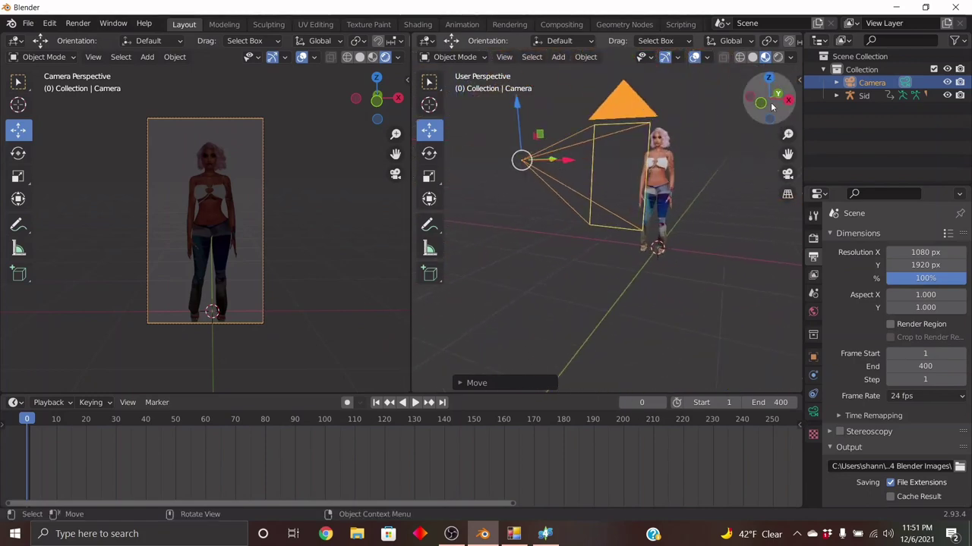
{"action": "left_click_drag", "start_coordinate": [773, 111], "coordinate": [767, 113]}
{"action": "left_click_drag", "start_coordinate": [489, 165], "coordinate": [582, 215]}
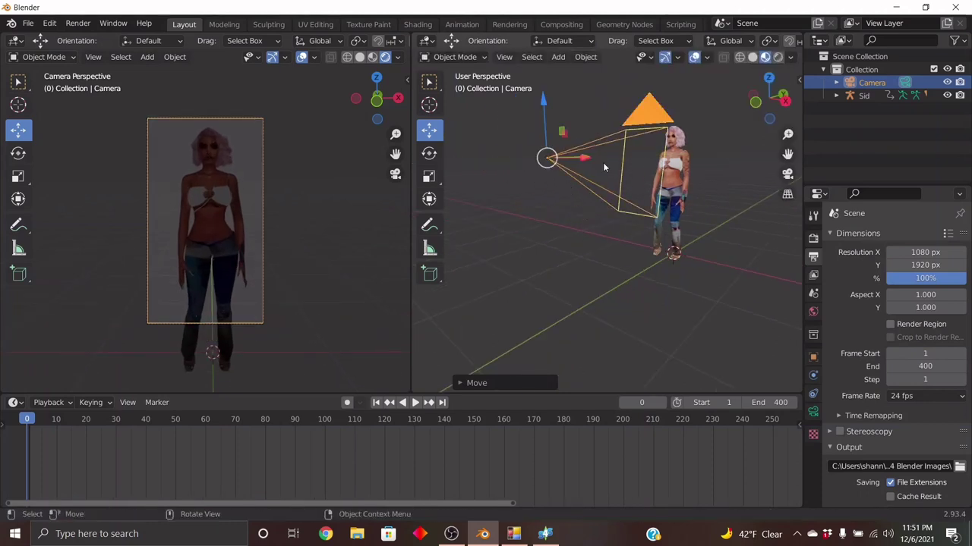
{"action": "left_click_drag", "start_coordinate": [763, 106], "coordinate": [741, 144]}
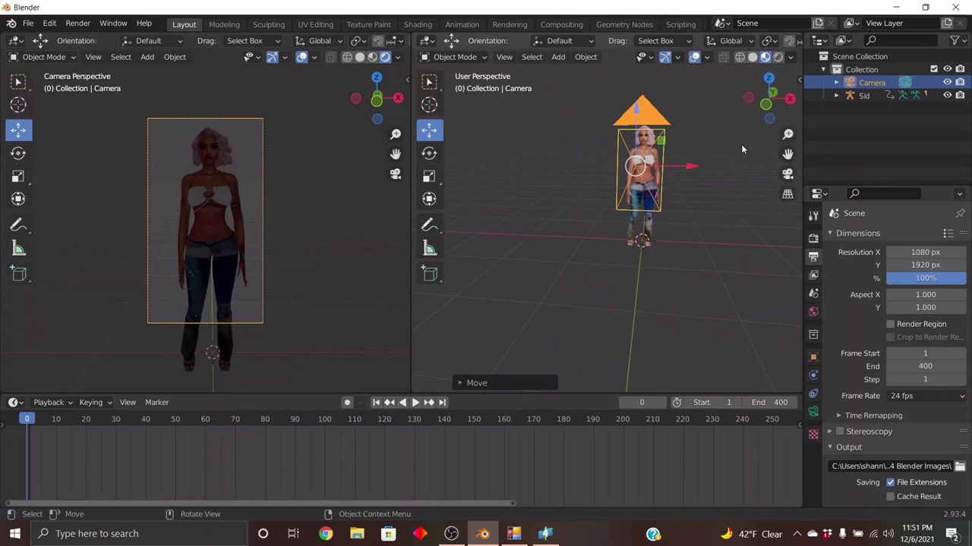
{"action": "key", "text": "g"}
{"action": "left_click", "coordinate": [704, 165]}
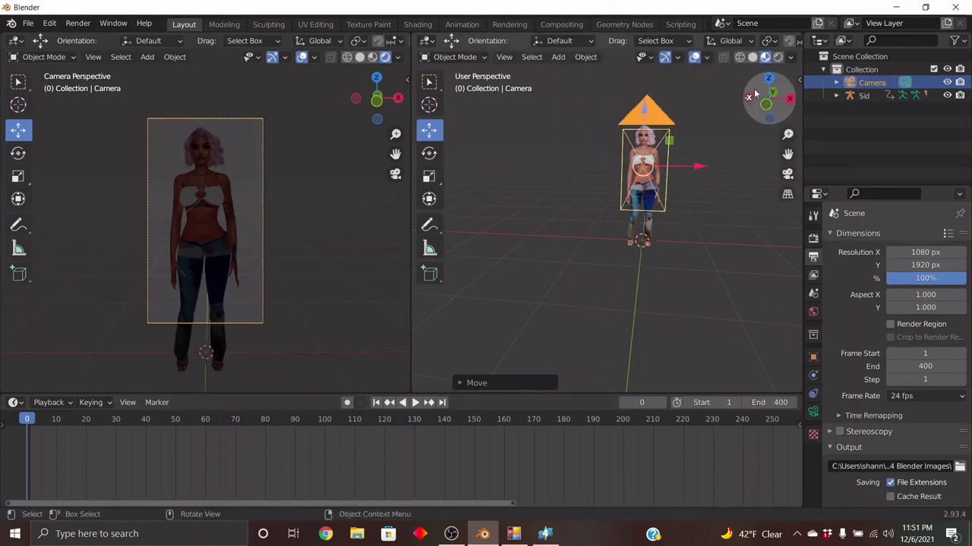
{"action": "left_click_drag", "start_coordinate": [765, 104], "coordinate": [768, 114]}
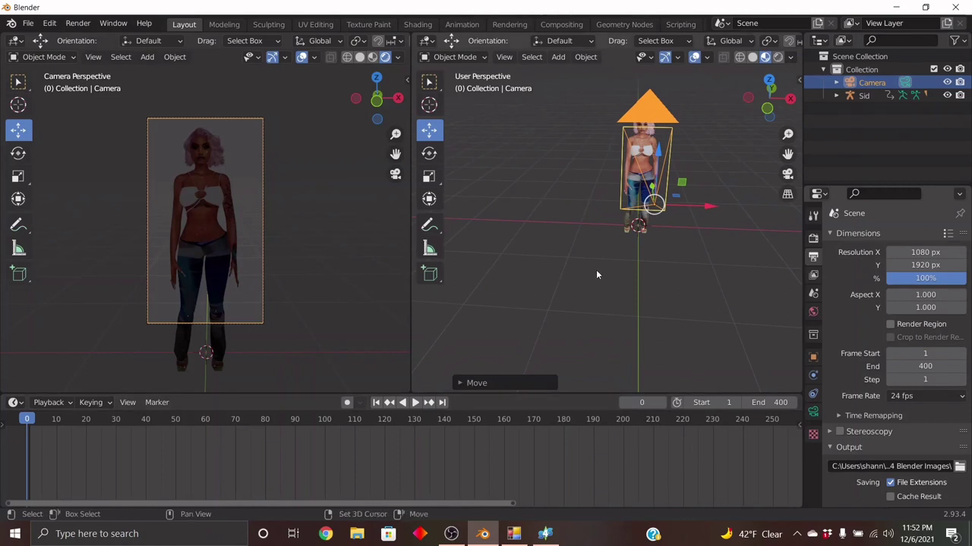
{"action": "key", "text": "shift+a"}
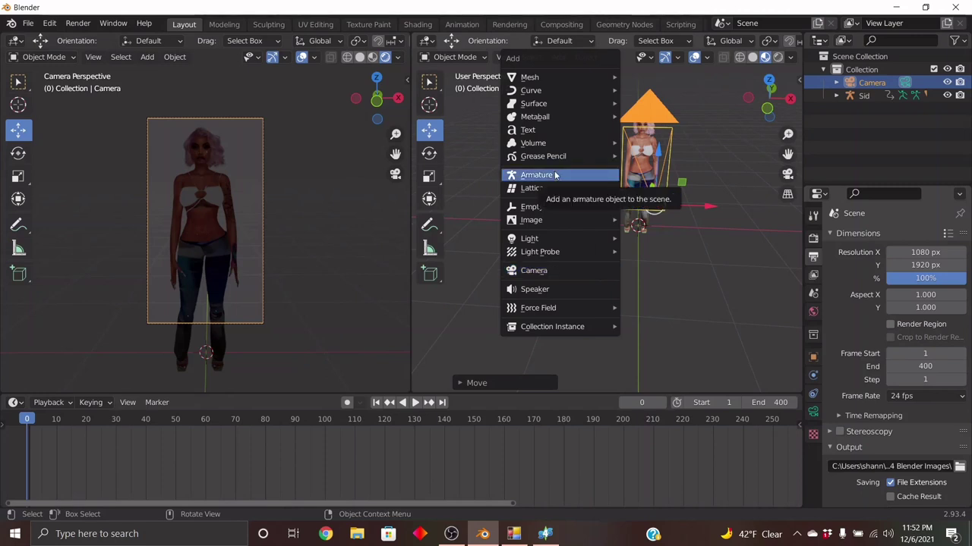
Step: Add a cube, scale it up around the character, and raise it as a backdrop
{"action": "mouse_move", "coordinate": [532, 103]}
{"action": "mouse_move", "coordinate": [536, 78]}
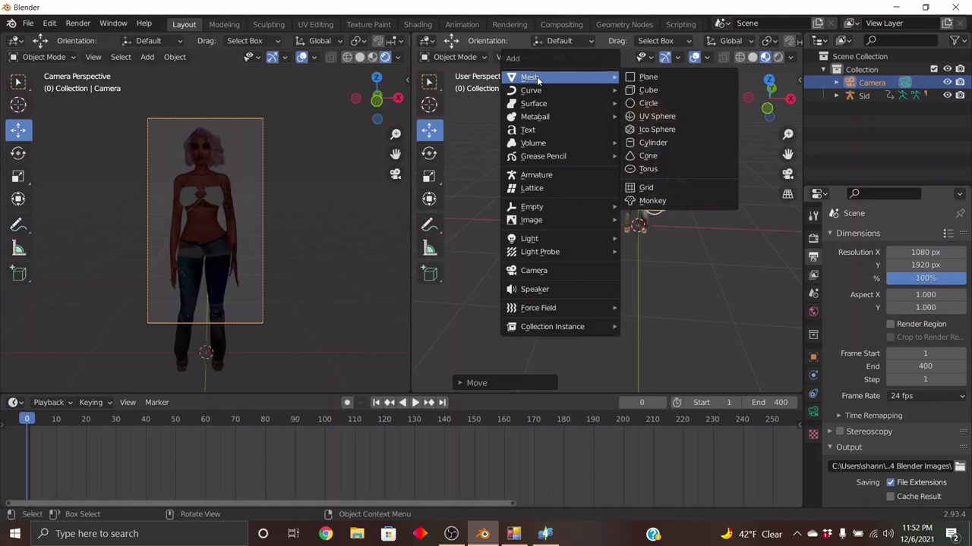
{"action": "left_click", "coordinate": [648, 90]}
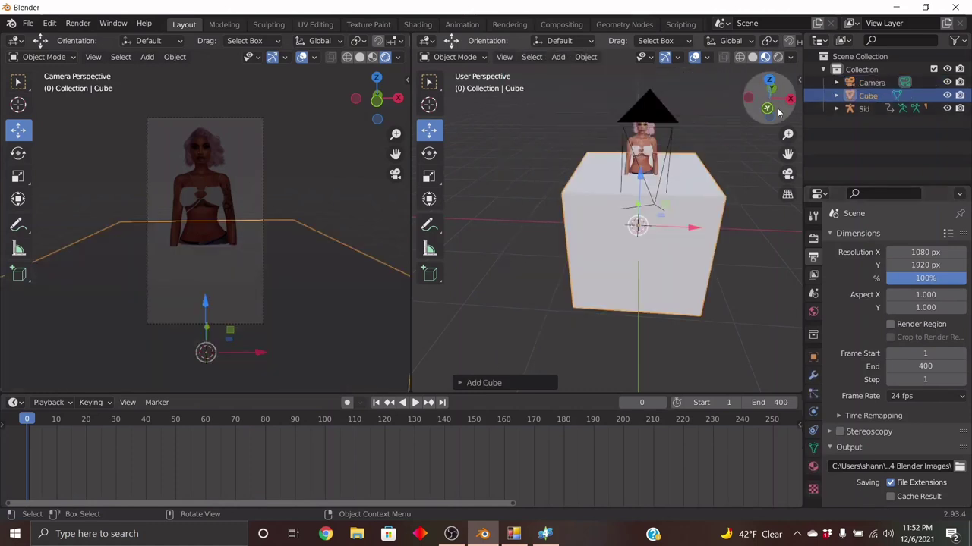
{"action": "left_click_drag", "start_coordinate": [749, 116], "coordinate": [679, 249]}
{"action": "key", "text": "s"}
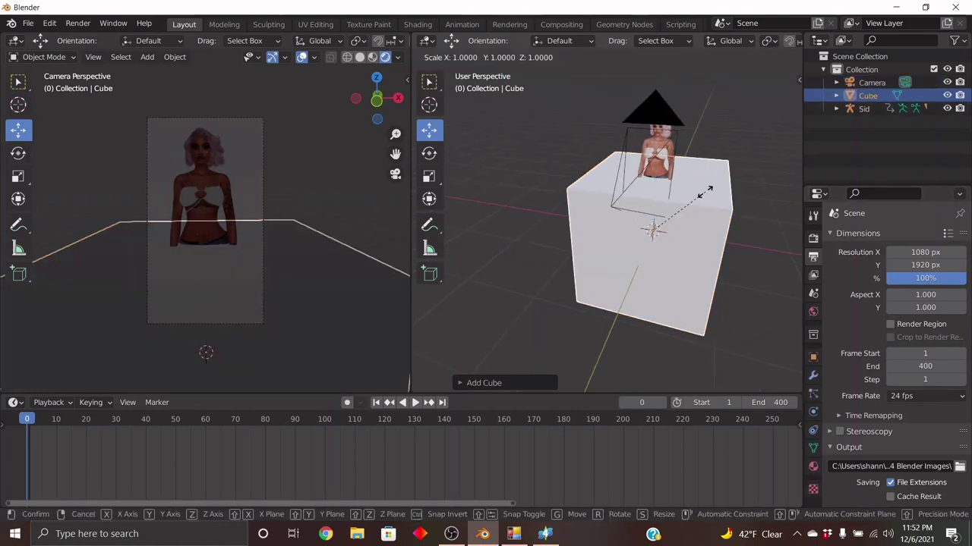
{"action": "left_click", "coordinate": [781, 326]}
{"action": "scroll", "coordinate": [695, 314], "scroll_direction": "down", "scroll_amount": 3}
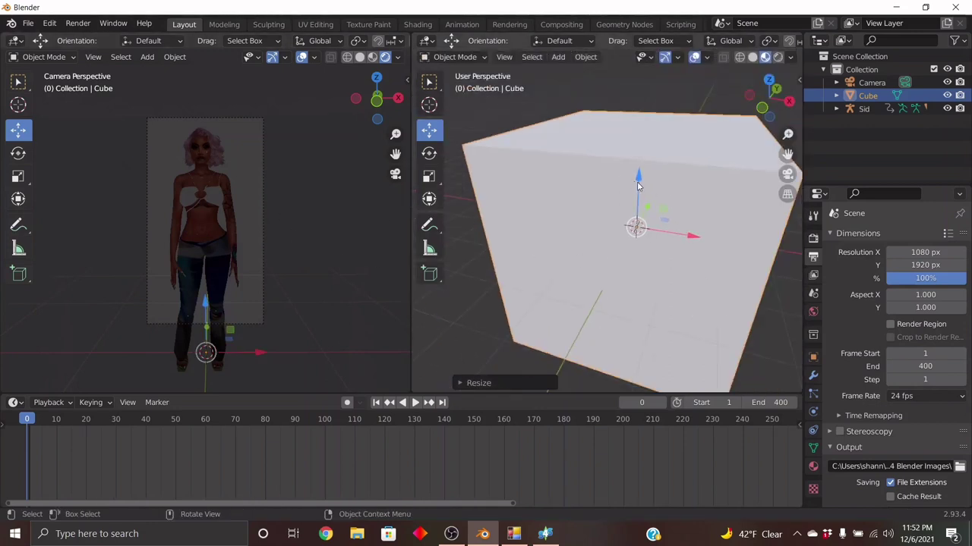
{"action": "left_click_drag", "start_coordinate": [640, 188], "coordinate": [624, 90]}
Step: Orbit the view to face the character inside the cube from the front
{"action": "left_click_drag", "start_coordinate": [771, 97], "coordinate": [706, 270]}
{"action": "scroll", "coordinate": [706, 270], "scroll_direction": "down", "scroll_amount": 5}
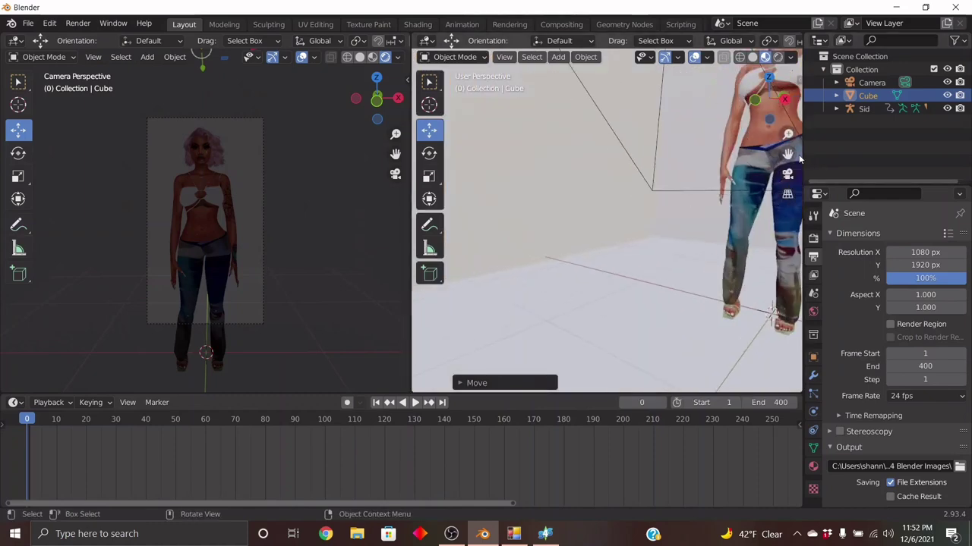
{"action": "middle_click_drag", "start_coordinate": [706, 270], "coordinate": [737, 234]}
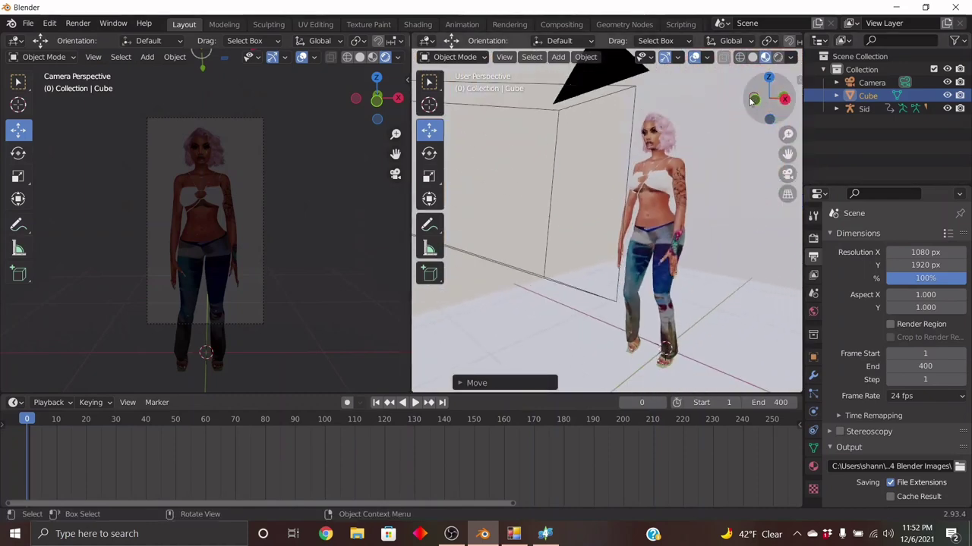
{"action": "left_click_drag", "start_coordinate": [769, 99], "coordinate": [718, 102]}
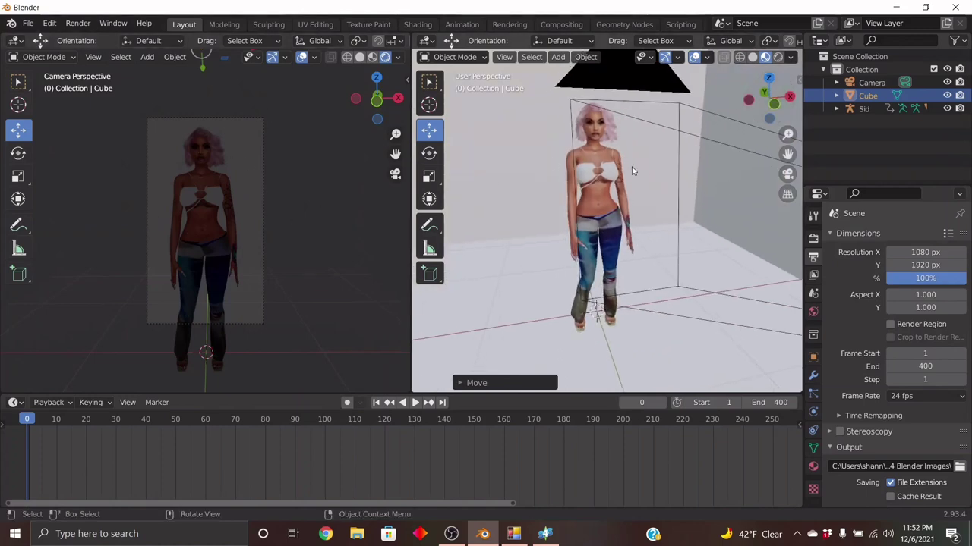
{"action": "left_click_drag", "start_coordinate": [771, 99], "coordinate": [776, 108]}
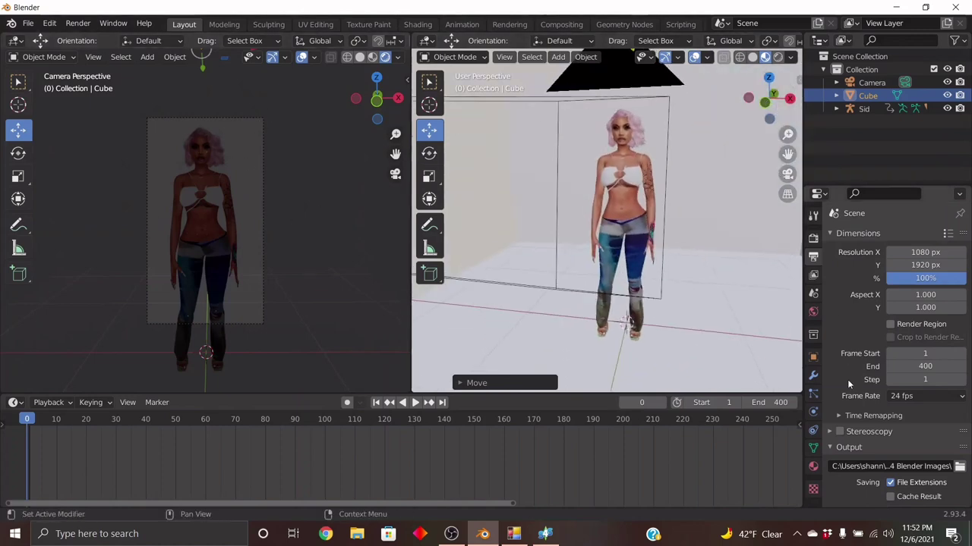
{"action": "scroll", "coordinate": [562, 308], "scroll_direction": "up", "scroll_amount": 10}
{"action": "scroll", "coordinate": [585, 314], "scroll_direction": "down", "scroll_amount": 10}
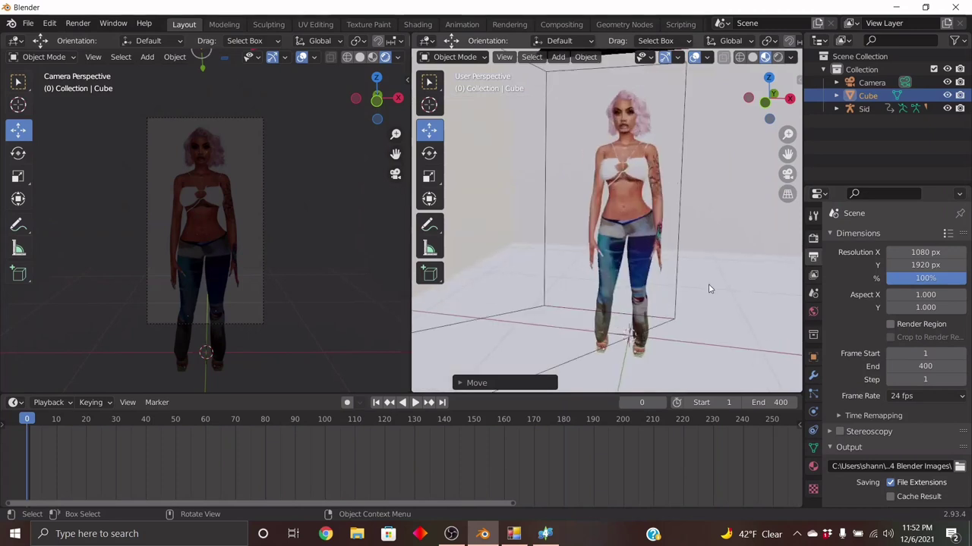
{"action": "key", "text": "shift"}
Step: Add a point light and move it in front of the figure to chest height
{"action": "key", "text": "shift+a"}
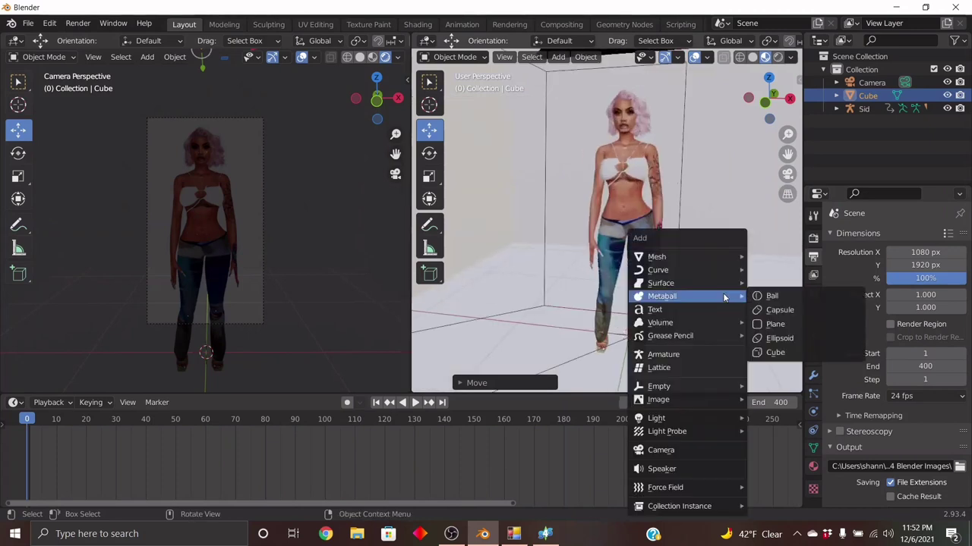
{"action": "mouse_move", "coordinate": [659, 418]}
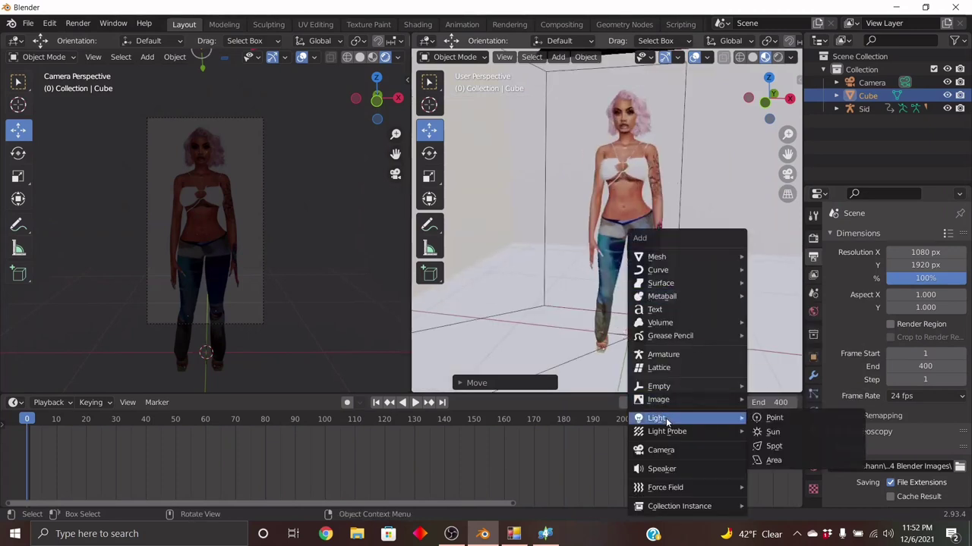
{"action": "left_click", "coordinate": [774, 418]}
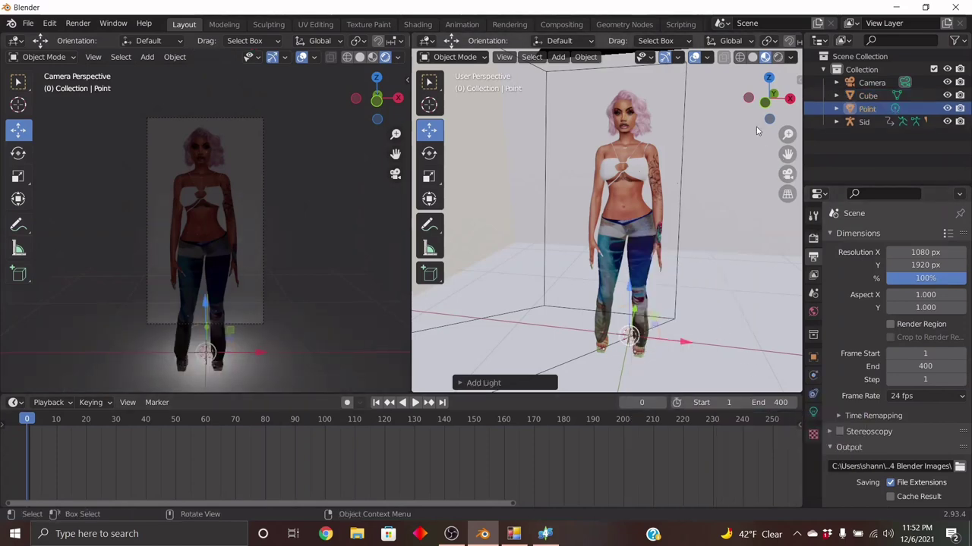
{"action": "middle_click_drag", "start_coordinate": [714, 326], "coordinate": [752, 337]}
{"action": "left_click_drag", "start_coordinate": [727, 331], "coordinate": [657, 343]}
{"action": "left_click_drag", "start_coordinate": [611, 308], "coordinate": [593, 208]}
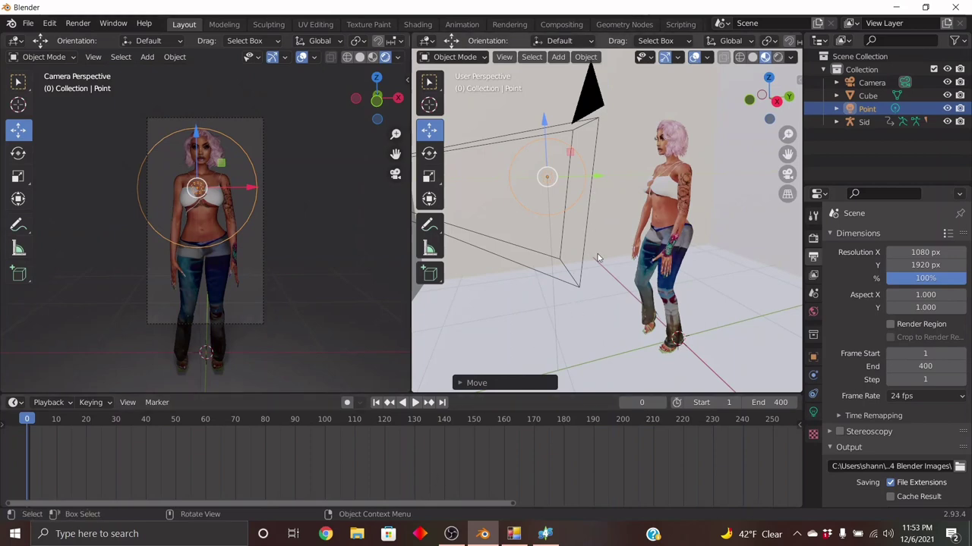
Step: Raise the point light above her head and shift it left, to 0, -1.2685, 1.6456 m
{"action": "left_click", "coordinate": [600, 302]}
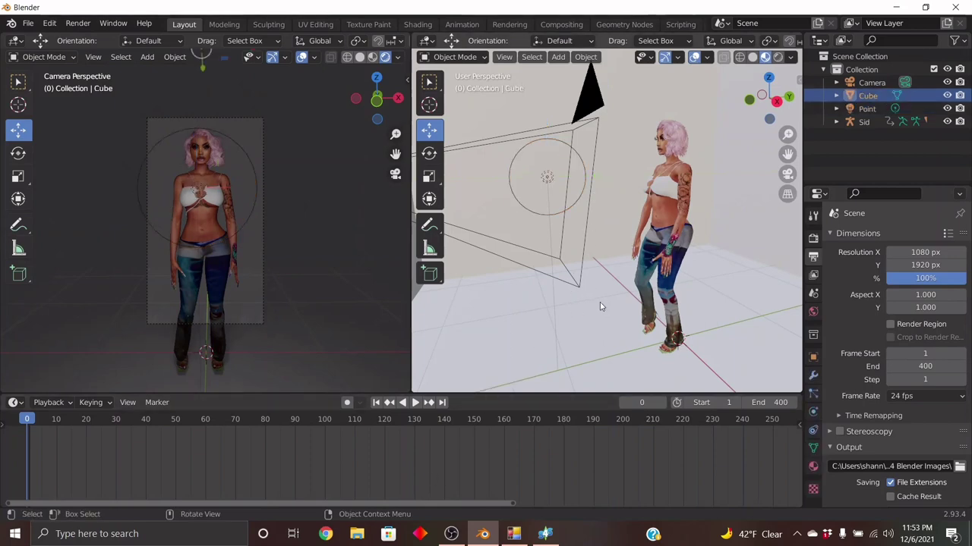
{"action": "left_click", "coordinate": [546, 178]}
{"action": "left_click_drag", "start_coordinate": [544, 116], "coordinate": [544, 82]}
{"action": "left_click_drag", "start_coordinate": [597, 148], "coordinate": [563, 148]}
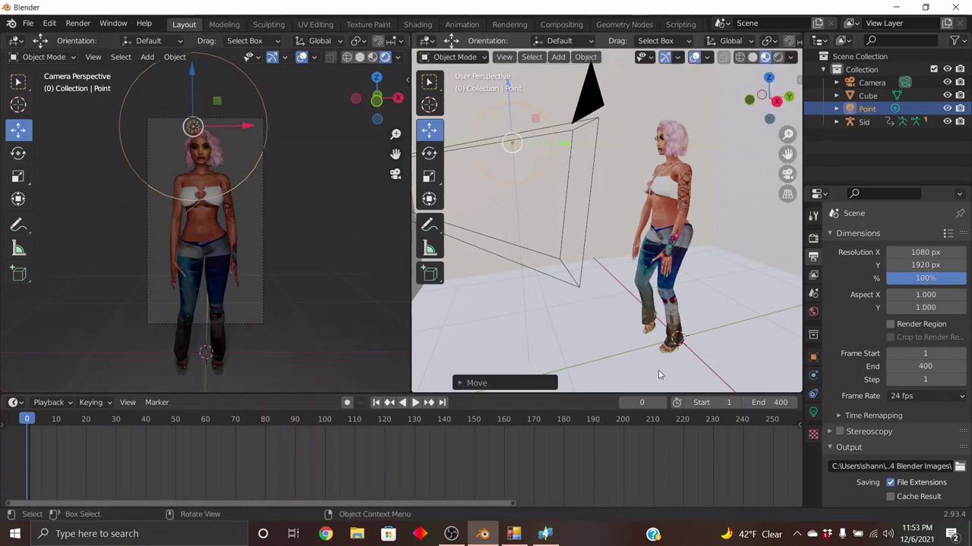
{"action": "left_click", "coordinate": [643, 334]}
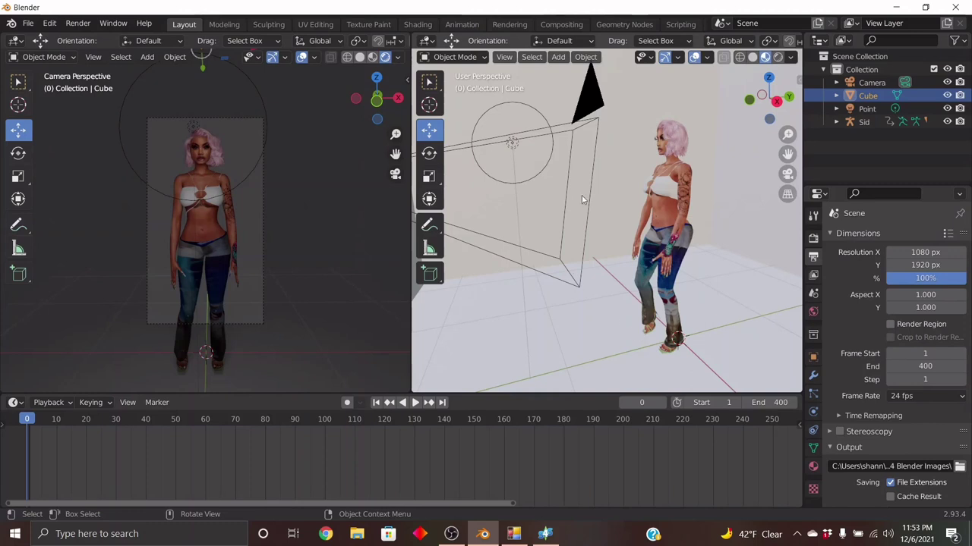
{"action": "left_click", "coordinate": [592, 104]}
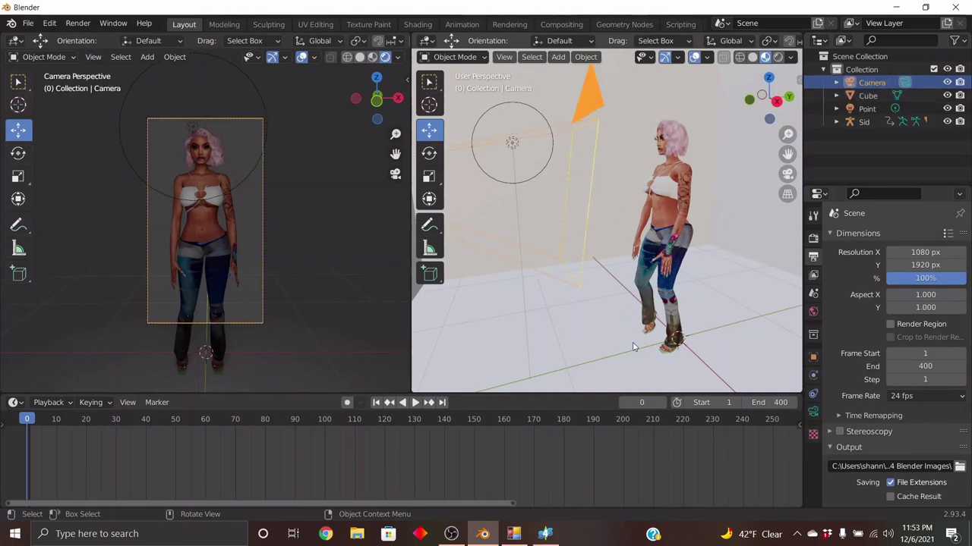
{"action": "left_click", "coordinate": [850, 110]}
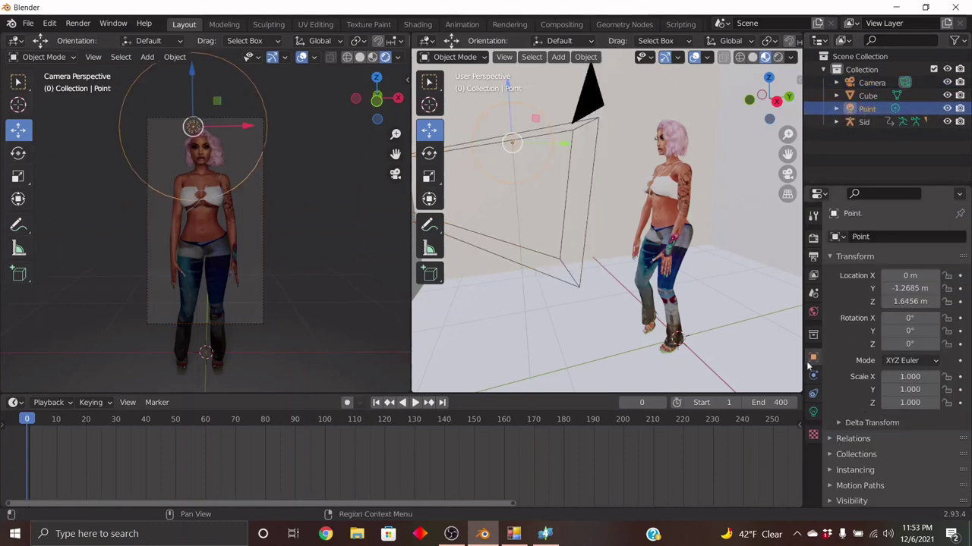
Step: Raise the point light's Power from 10 W to 50 W
{"action": "left_click", "coordinate": [813, 412]}
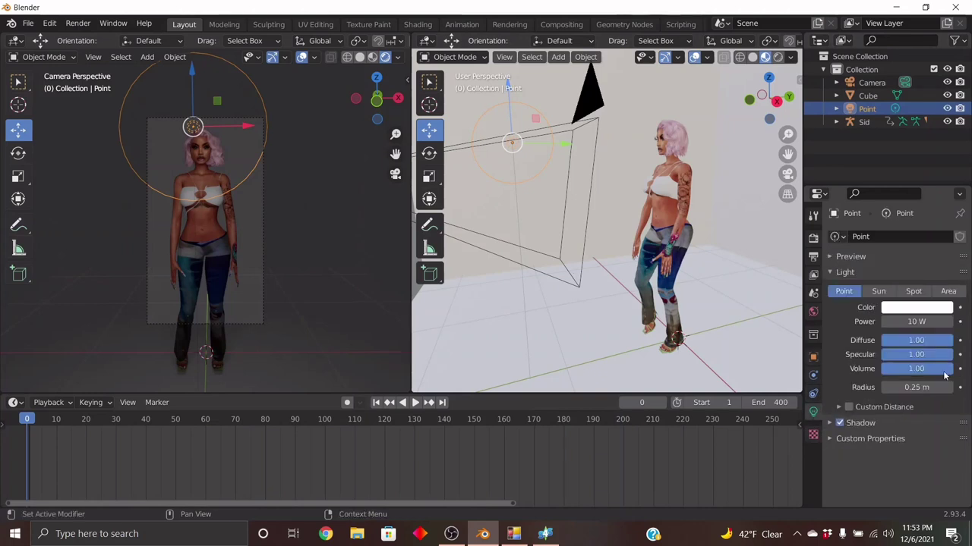
{"action": "left_click", "coordinate": [916, 321]}
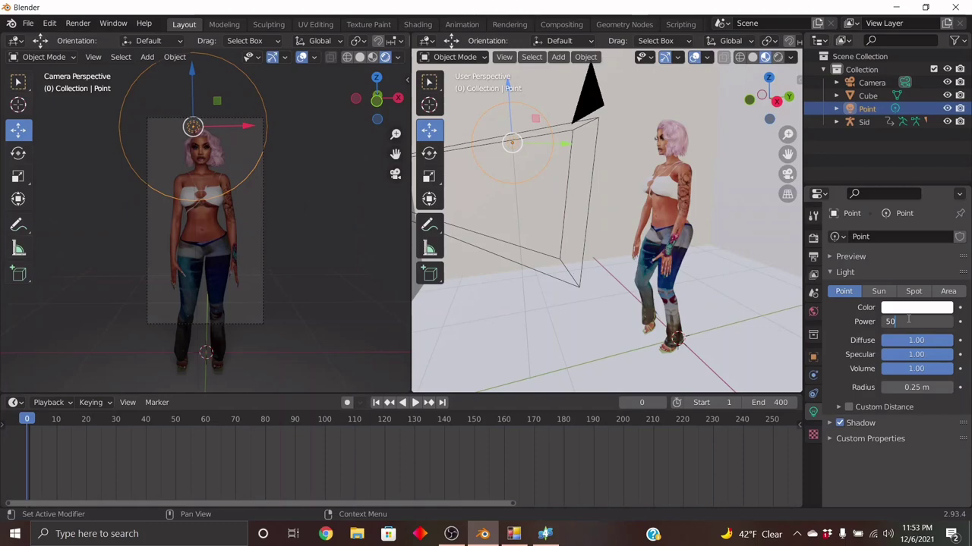
{"action": "key", "text": "Return"}
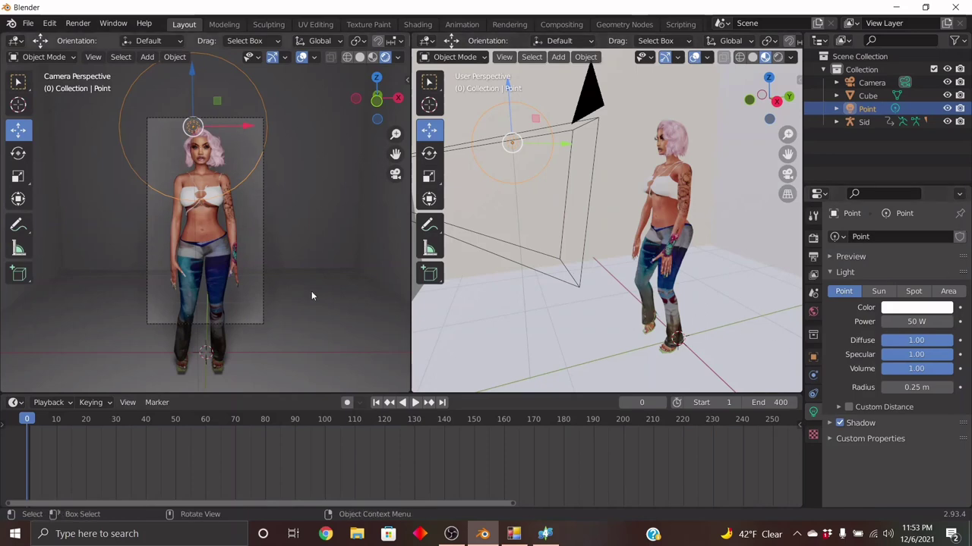
Step: Check the brighter lighting from a new angle and select the camera
{"action": "left_click_drag", "start_coordinate": [775, 114], "coordinate": [540, 144]}
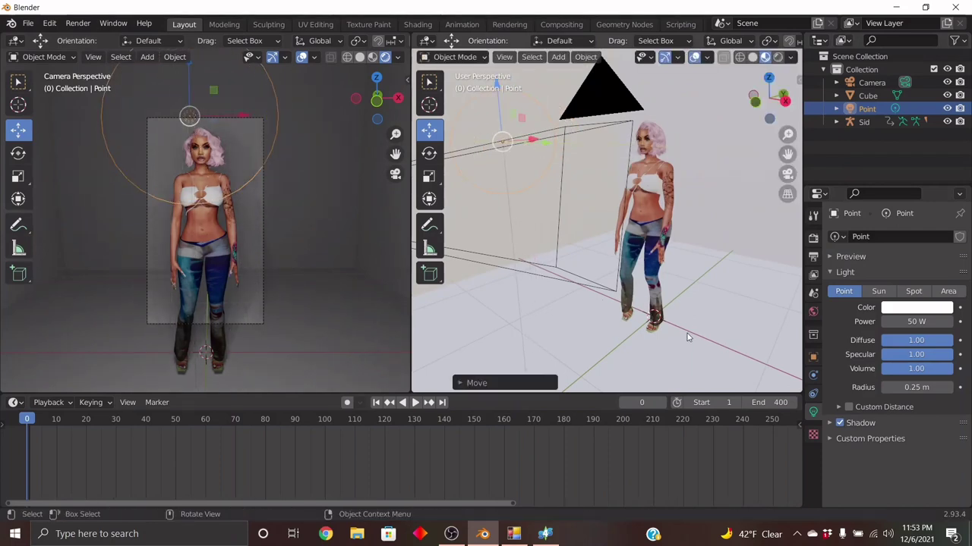
{"action": "left_click", "coordinate": [662, 302]}
{"action": "left_click", "coordinate": [619, 111]}
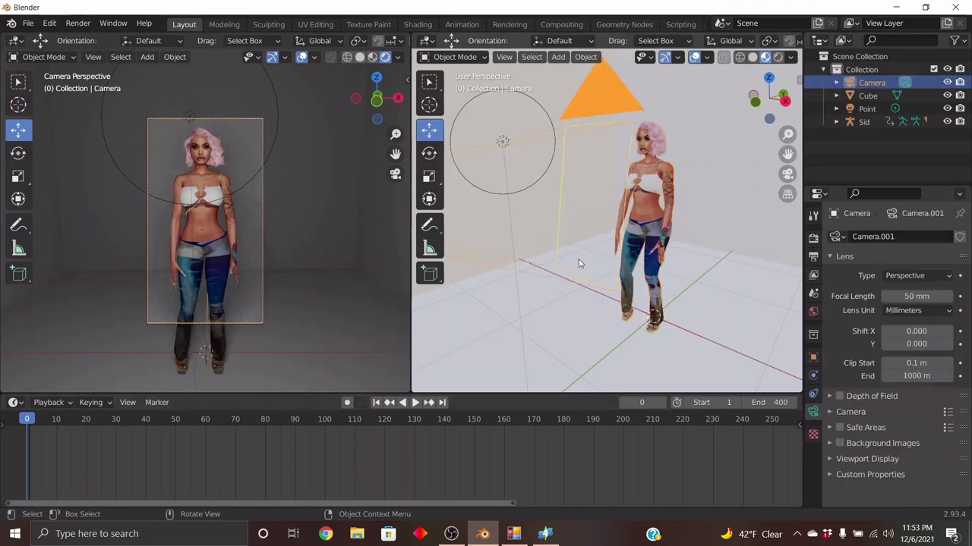
{"action": "left_click_drag", "start_coordinate": [768, 106], "coordinate": [737, 108]}
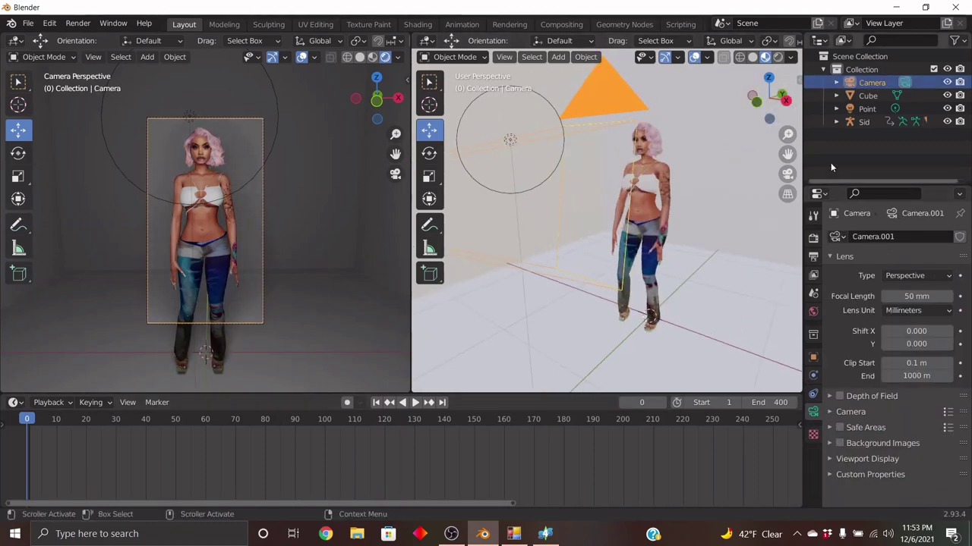
Step: Give the Cube backdrop a new Glossy BSDF material with pure white colour (value 1.0)
{"action": "left_click", "coordinate": [865, 96]}
{"action": "left_click", "coordinate": [813, 466]}
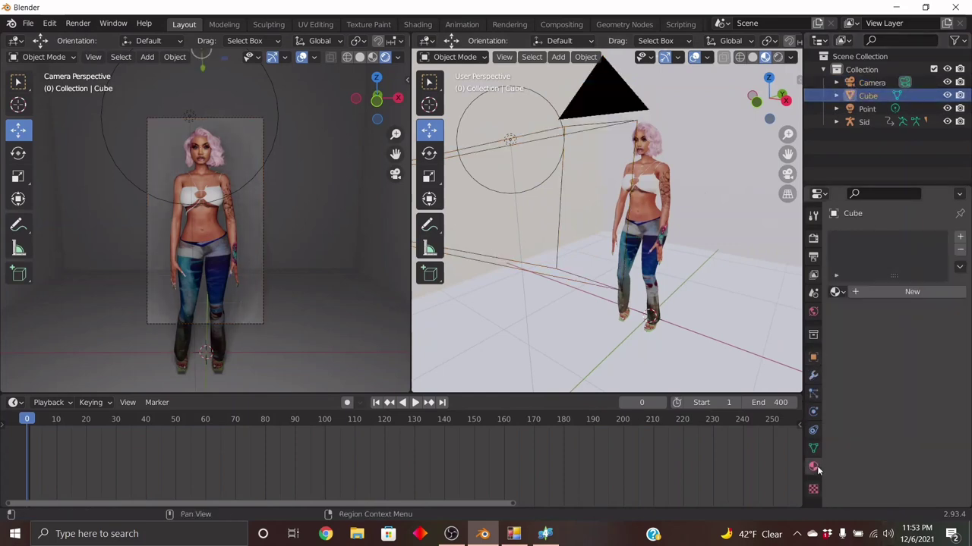
{"action": "left_click", "coordinate": [910, 296]}
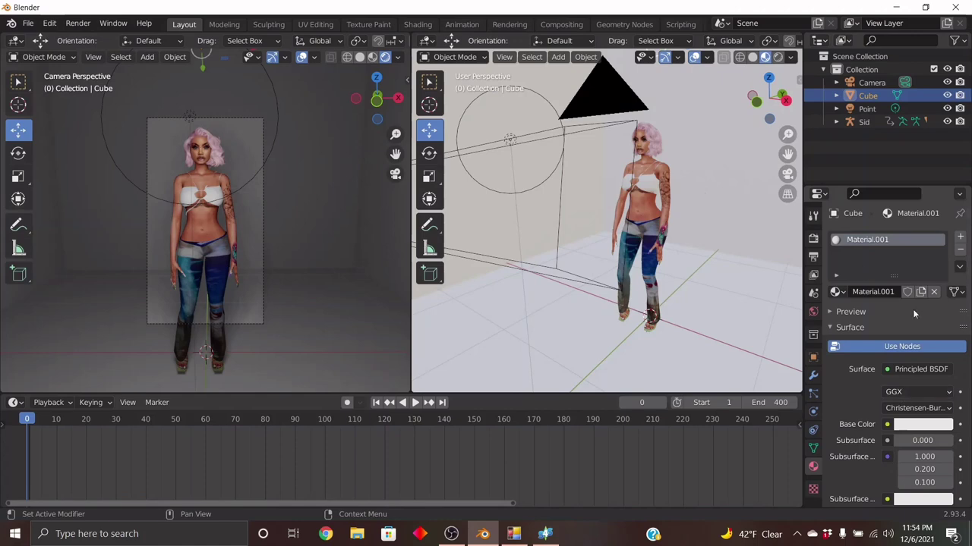
{"action": "scroll", "coordinate": [923, 334], "scroll_direction": "down", "scroll_amount": 3}
{"action": "left_click", "coordinate": [929, 270]}
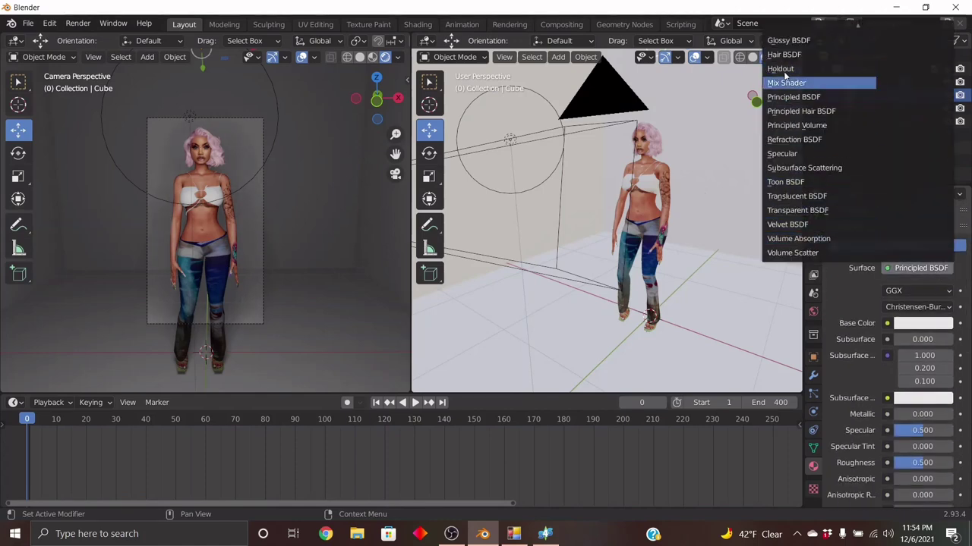
{"action": "left_click", "coordinate": [781, 41]}
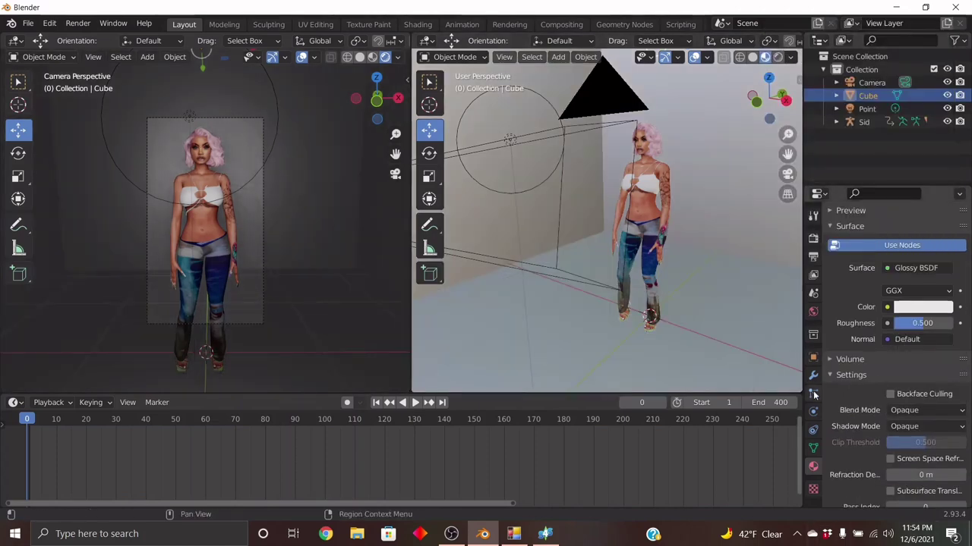
{"action": "left_click", "coordinate": [919, 307]}
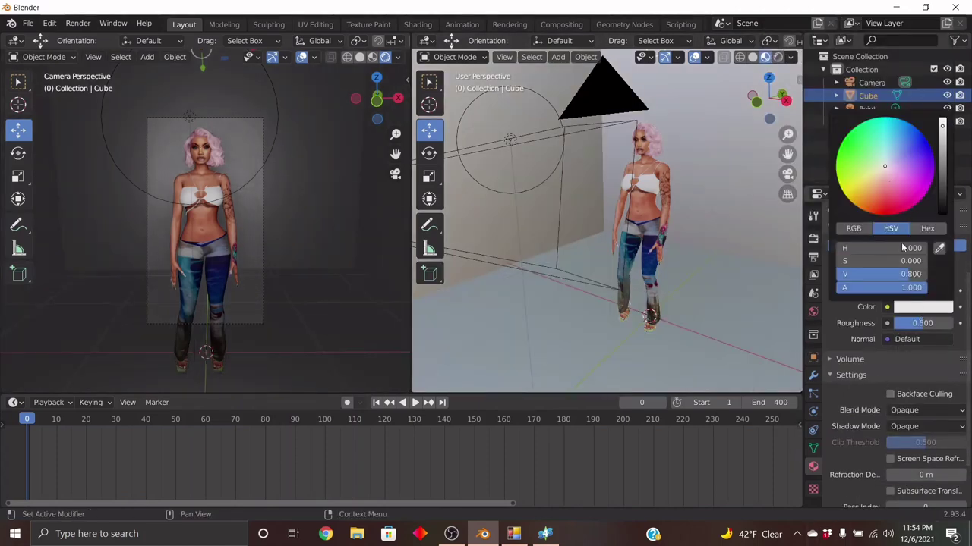
{"action": "left_click_drag", "start_coordinate": [944, 130], "coordinate": [942, 120]}
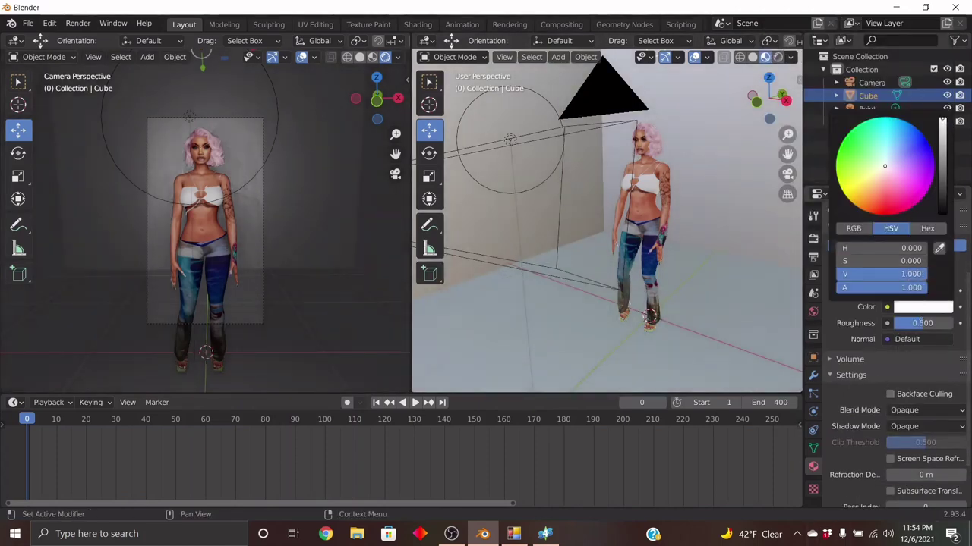
Step: Set the material's blend mode to Alpha Hashed, keeping GGX distribution
{"action": "scroll", "coordinate": [896, 364], "scroll_direction": "down", "scroll_amount": 2}
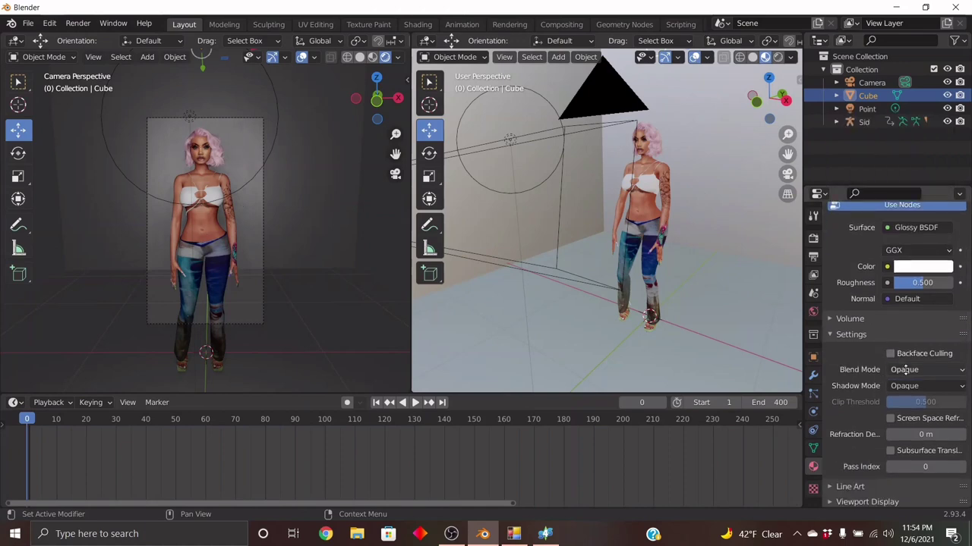
{"action": "left_click", "coordinate": [906, 371]}
{"action": "left_click", "coordinate": [908, 413]}
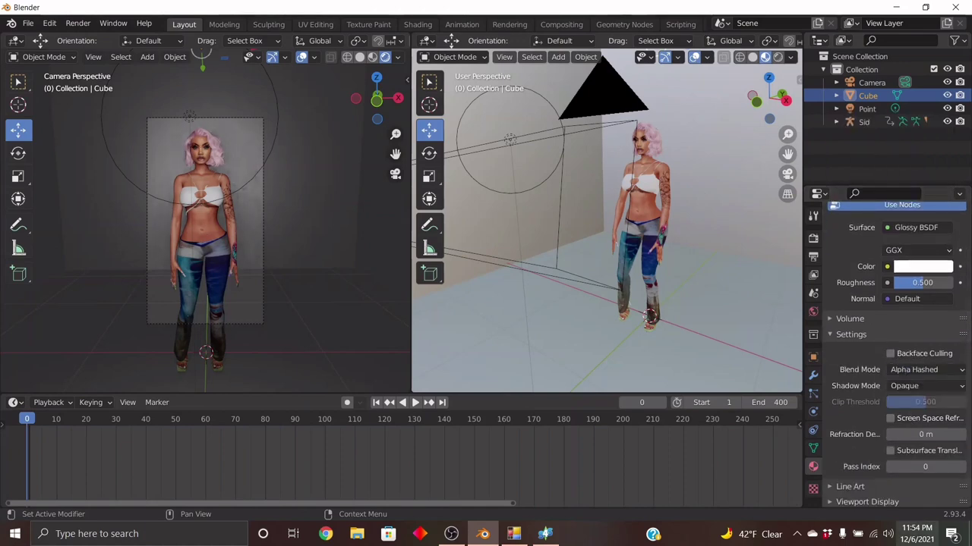
{"action": "scroll", "coordinate": [903, 412], "scroll_direction": "down", "scroll_amount": 1}
{"action": "scroll", "coordinate": [902, 412], "scroll_direction": "up", "scroll_amount": 4}
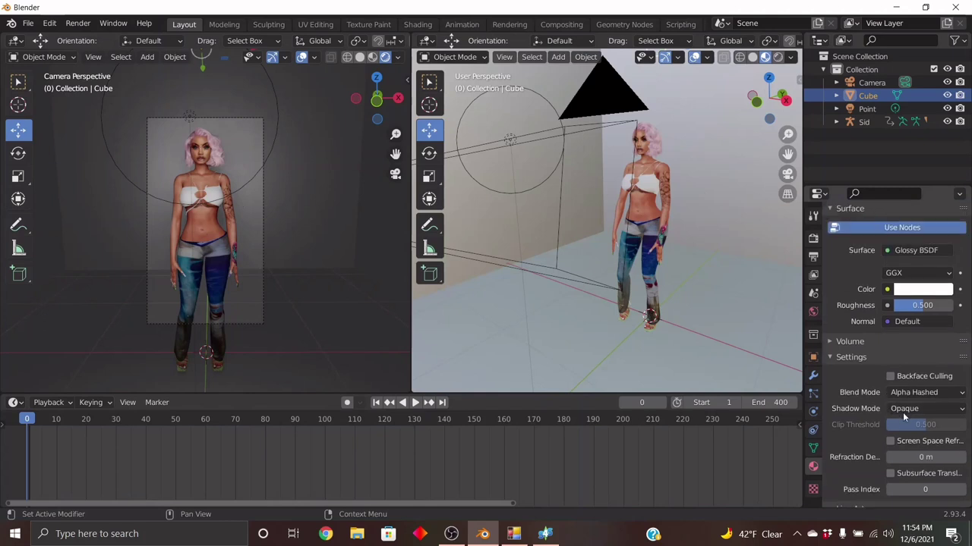
{"action": "left_click", "coordinate": [906, 334]}
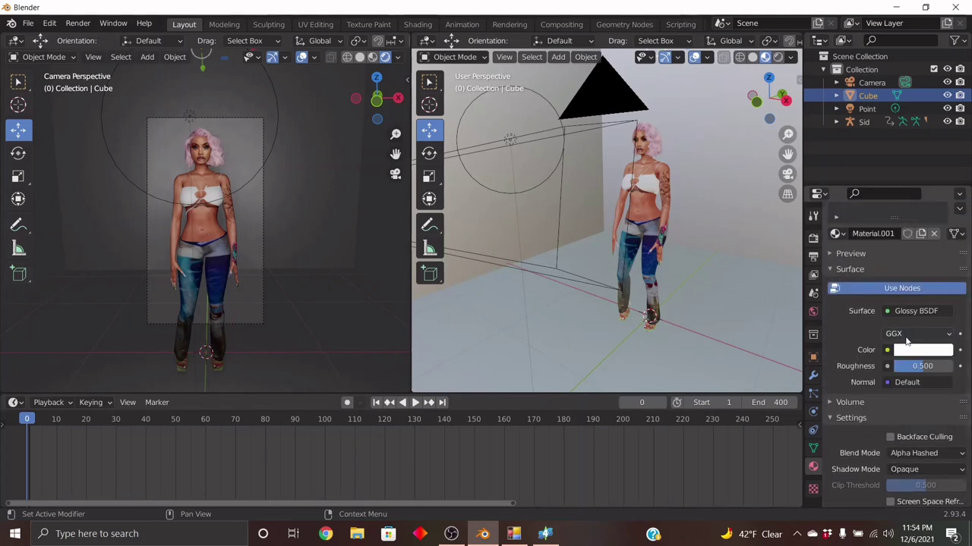
Step: Insert a Location, Rotation & Scale keyframe on the camera at frame 0
{"action": "left_click", "coordinate": [872, 82]}
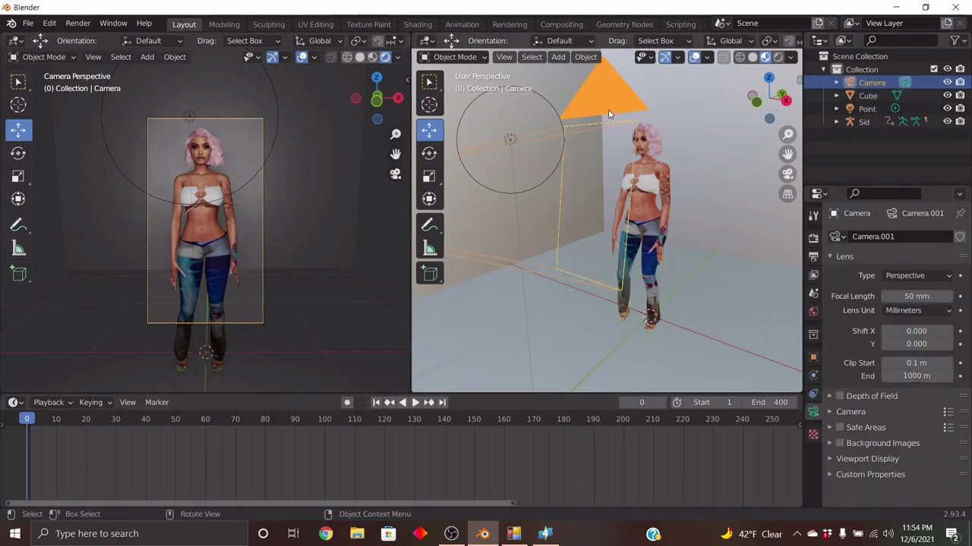
{"action": "key", "text": "i"}
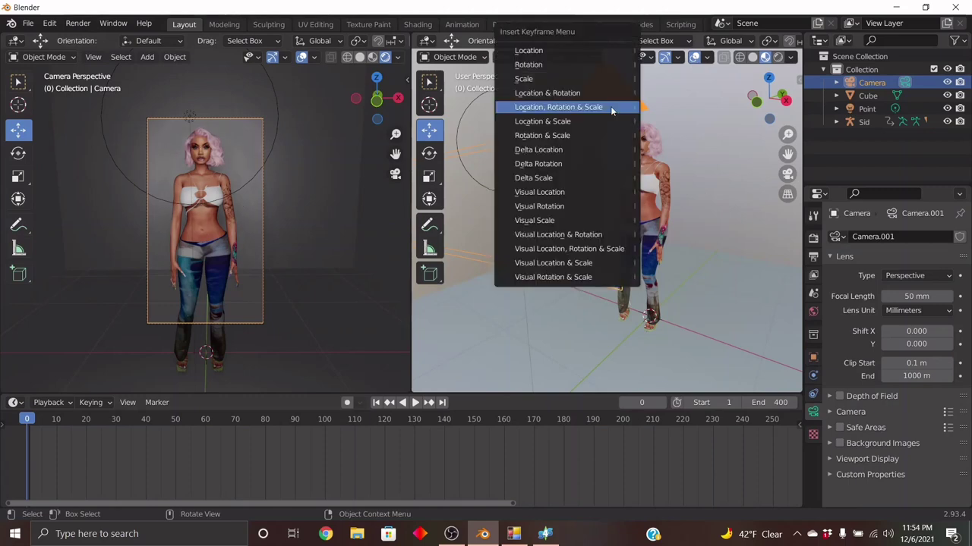
{"action": "left_click", "coordinate": [610, 106]}
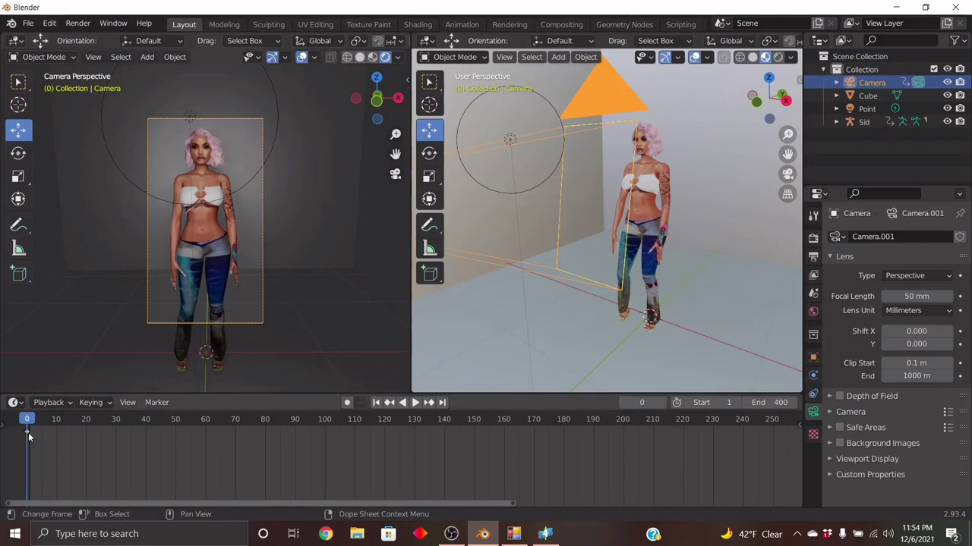
{"action": "left_click_drag", "start_coordinate": [73, 503], "coordinate": [13, 510]}
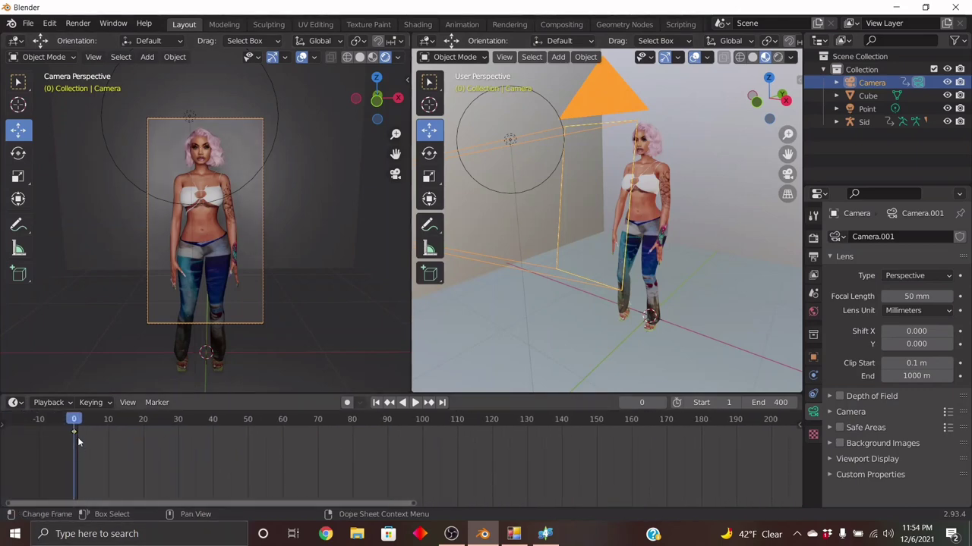
{"action": "scroll", "coordinate": [152, 457], "scroll_direction": "down", "scroll_amount": 1}
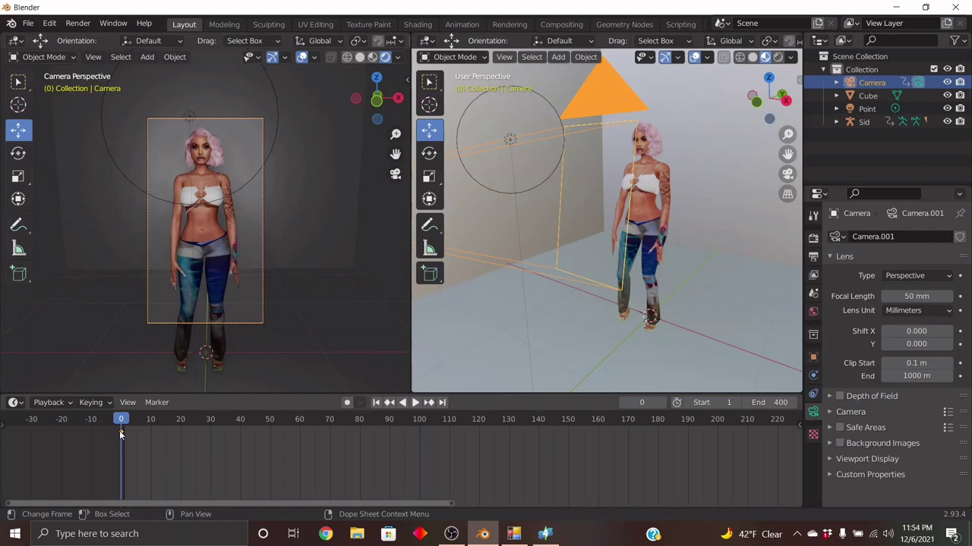
{"action": "key", "text": "i"}
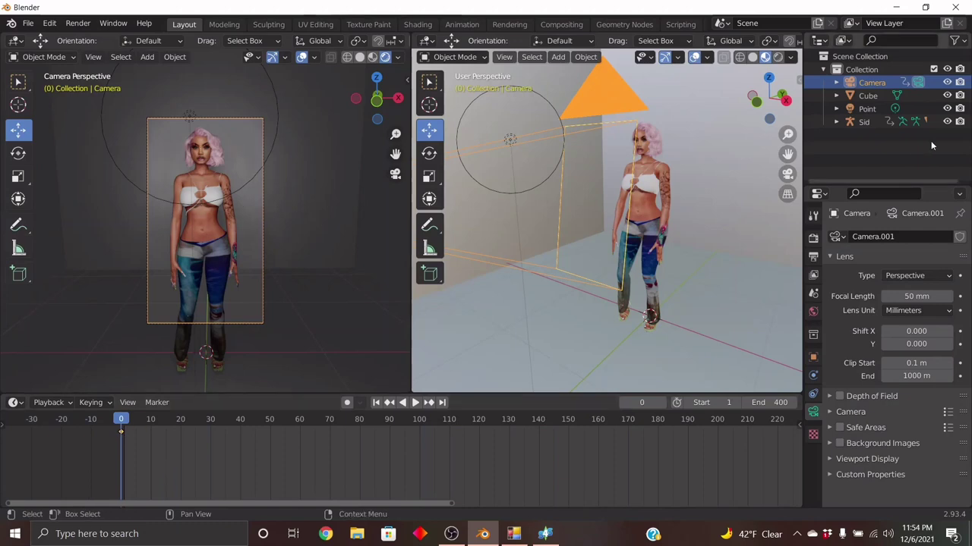
Step: Show the camera's Object transform values, orbit the right viewport, and test playback
{"action": "left_click", "coordinate": [813, 358]}
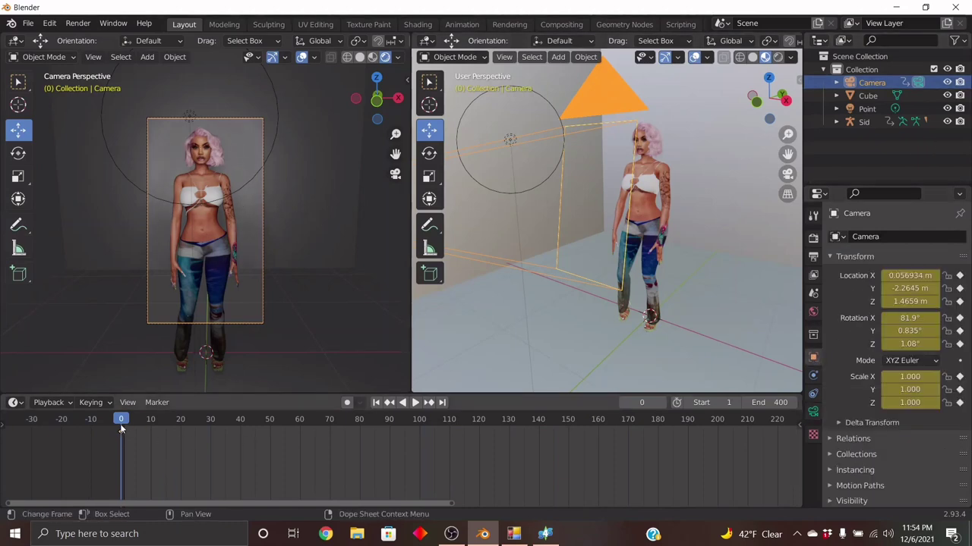
{"action": "left_click_drag", "start_coordinate": [766, 99], "coordinate": [698, 131]}
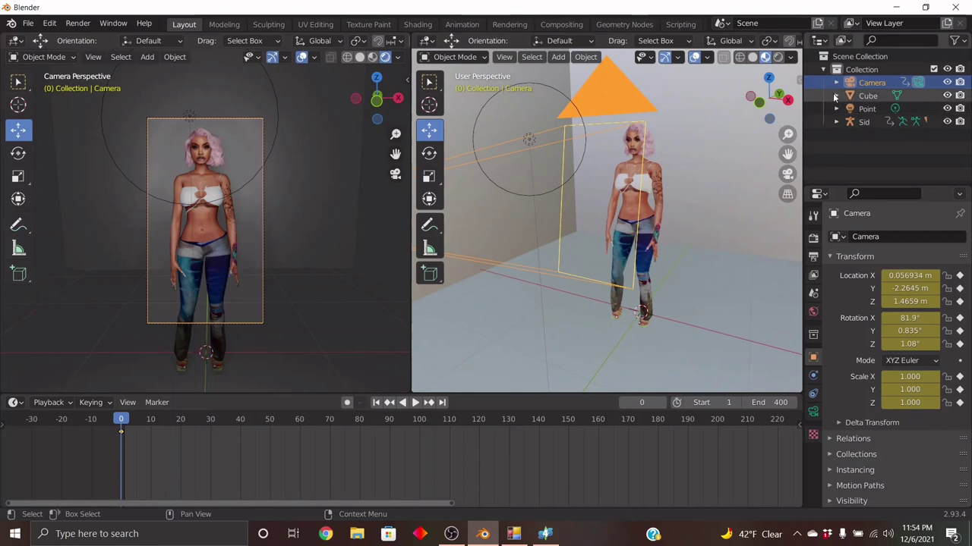
{"action": "mouse_move", "coordinate": [768, 99]}
{"action": "left_mouse_down"}
{"action": "mouse_move", "coordinate": [774, 114]}
{"action": "mouse_move", "coordinate": [759, 106]}
{"action": "left_mouse_up"}
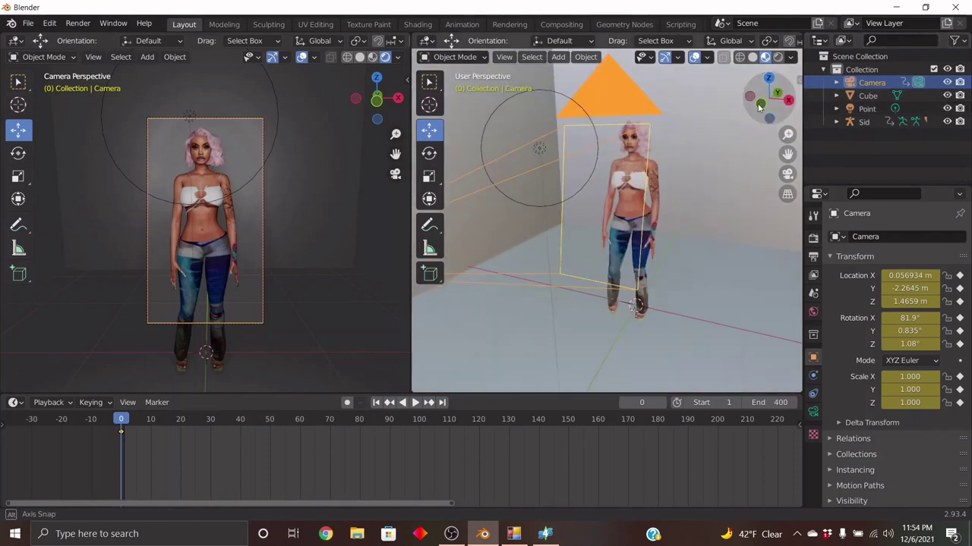
{"action": "key", "text": "space"}
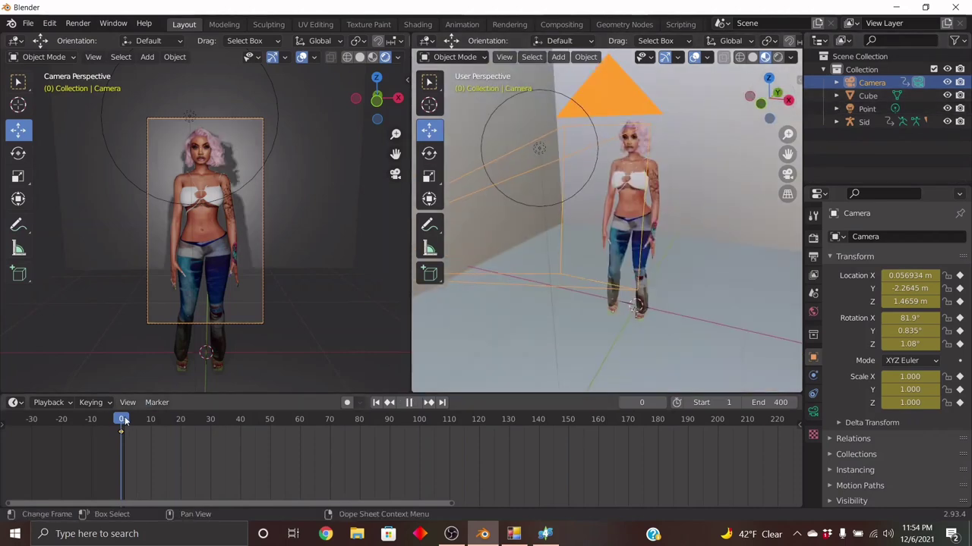
{"action": "key", "text": "space"}
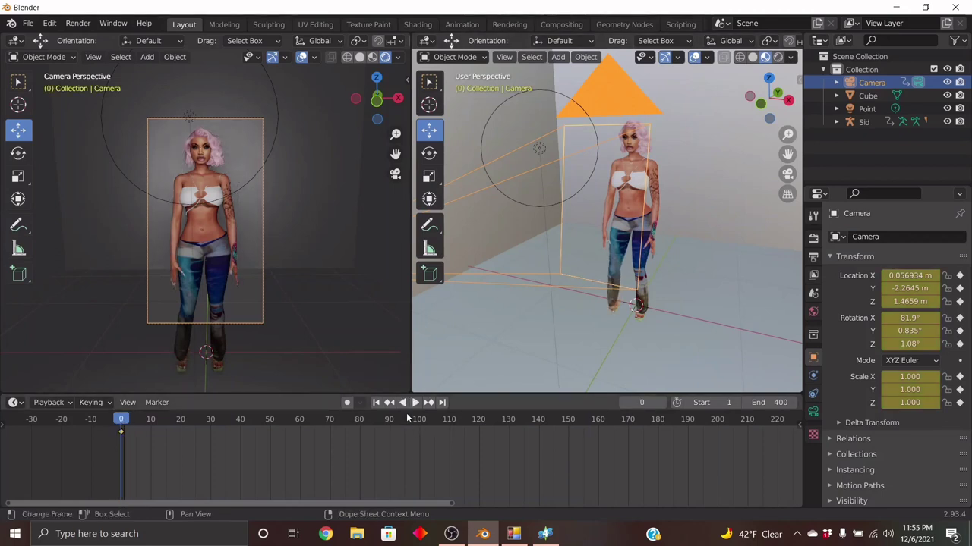
{"action": "mouse_move", "coordinate": [483, 533]}
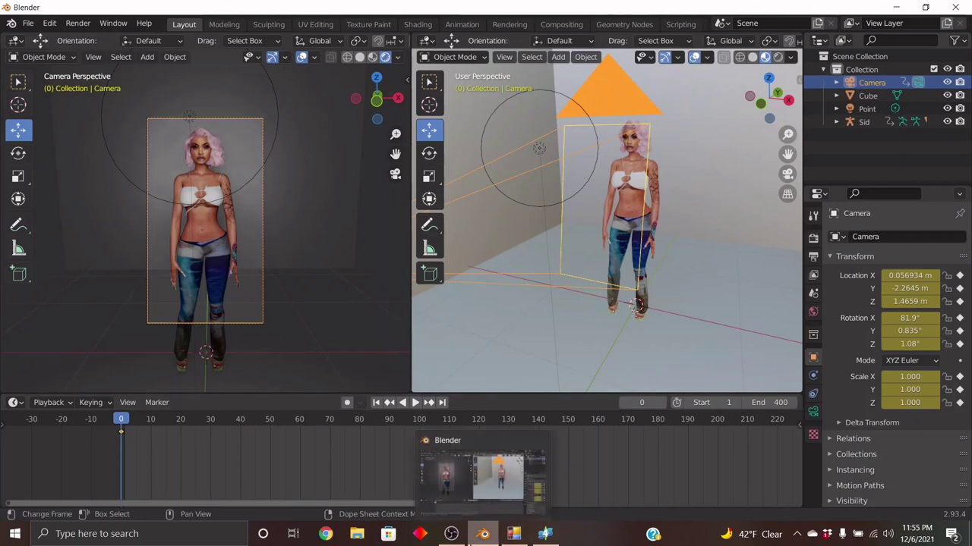
Step: Play the animation to frame 42, scrub back to the start, and replay to check the camera
{"action": "left_click", "coordinate": [415, 403]}
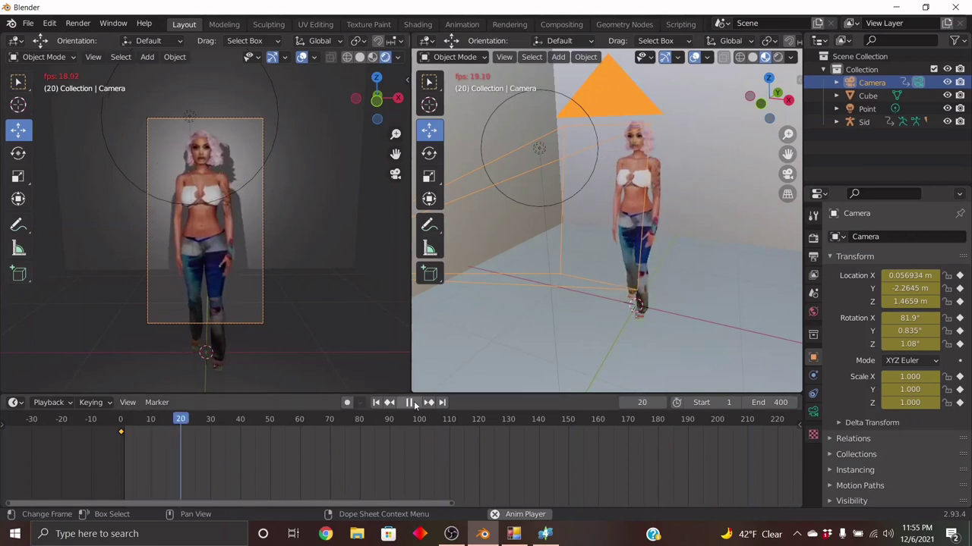
{"action": "left_click", "coordinate": [410, 403]}
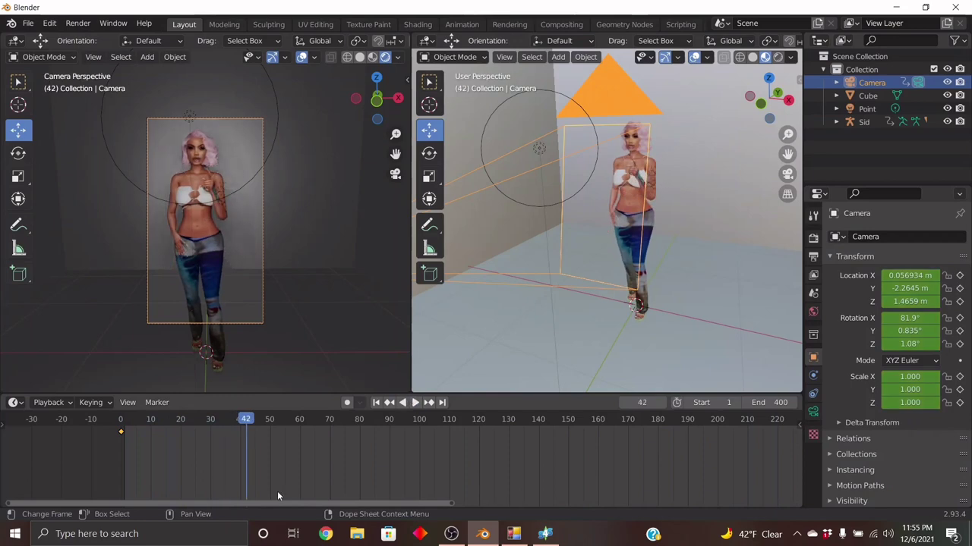
{"action": "left_click_drag", "start_coordinate": [249, 432], "coordinate": [121, 434]}
{"action": "key", "text": "space"}
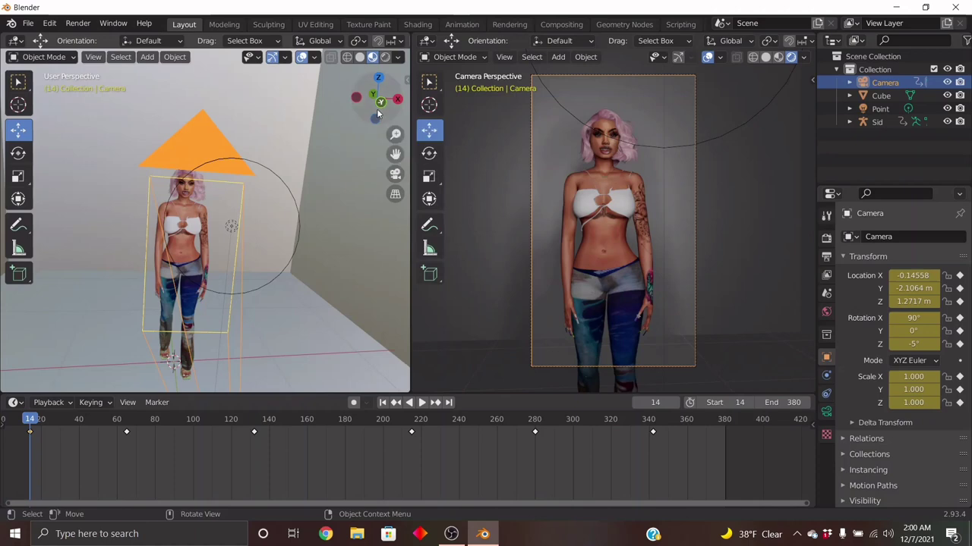
Step: Play the animation from frame 14 and stop at frame 65
{"action": "mouse_move", "coordinate": [377, 112]}
{"action": "left_mouse_down"}
{"action": "mouse_move", "coordinate": [410, 114]}
{"action": "mouse_move", "coordinate": [375, 114]}
{"action": "mouse_move", "coordinate": [382, 127]}
{"action": "left_mouse_up"}
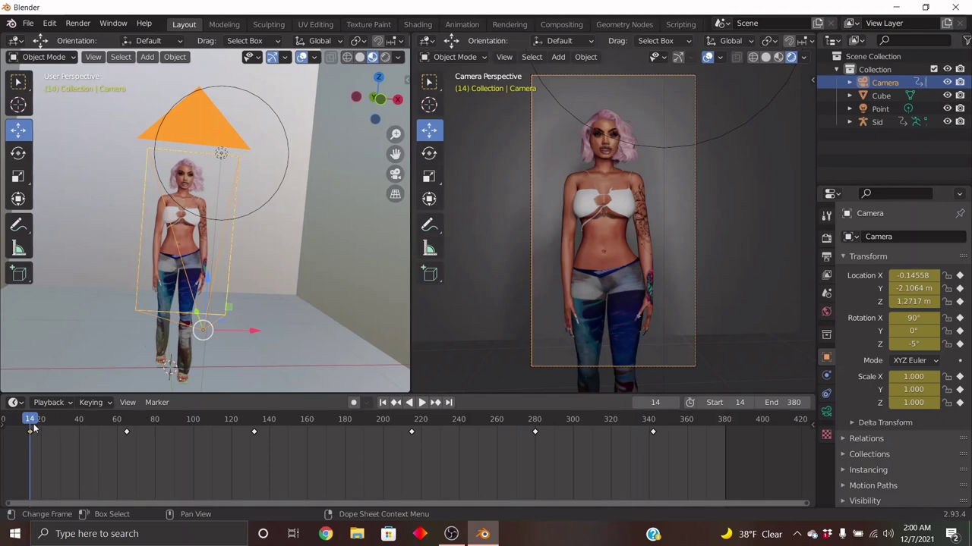
{"action": "key", "text": "space"}
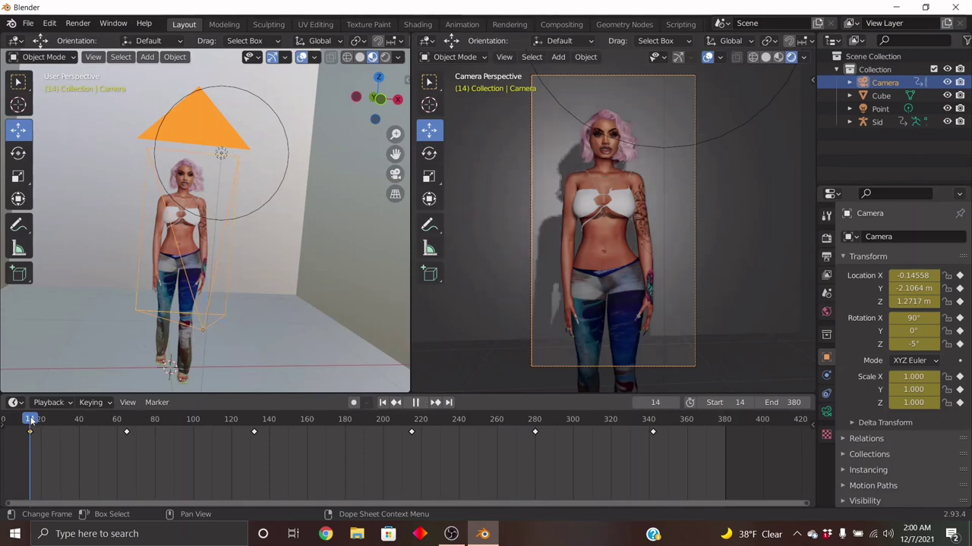
{"action": "left_click_drag", "start_coordinate": [95, 429], "coordinate": [128, 434]}
{"action": "key", "text": "space"}
Step: Move the camera left to X -0.258 m and key Location, Rotation & Scale at frame 65
{"action": "scroll", "coordinate": [288, 286], "scroll_direction": "up", "scroll_amount": 5}
{"action": "key", "text": "KP_Decimal"}
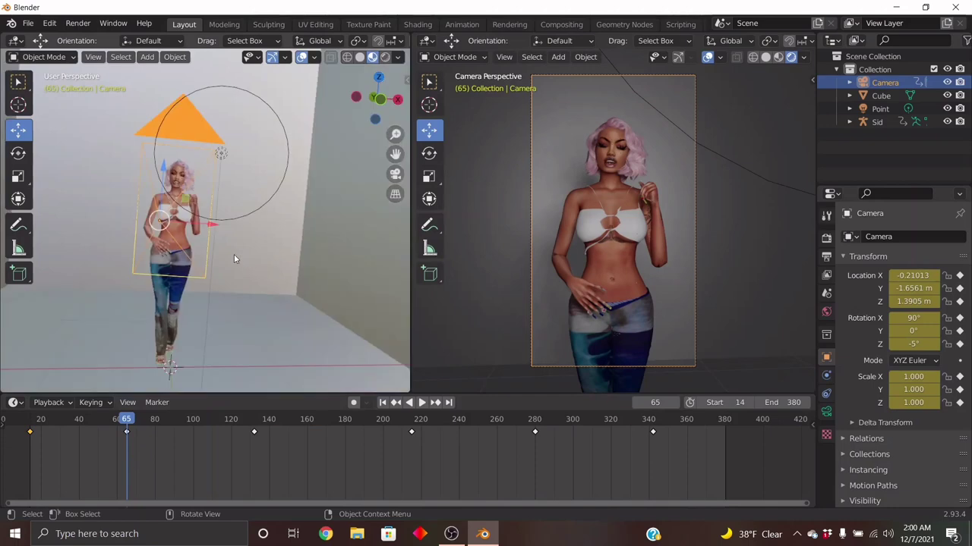
{"action": "key", "text": "g"}
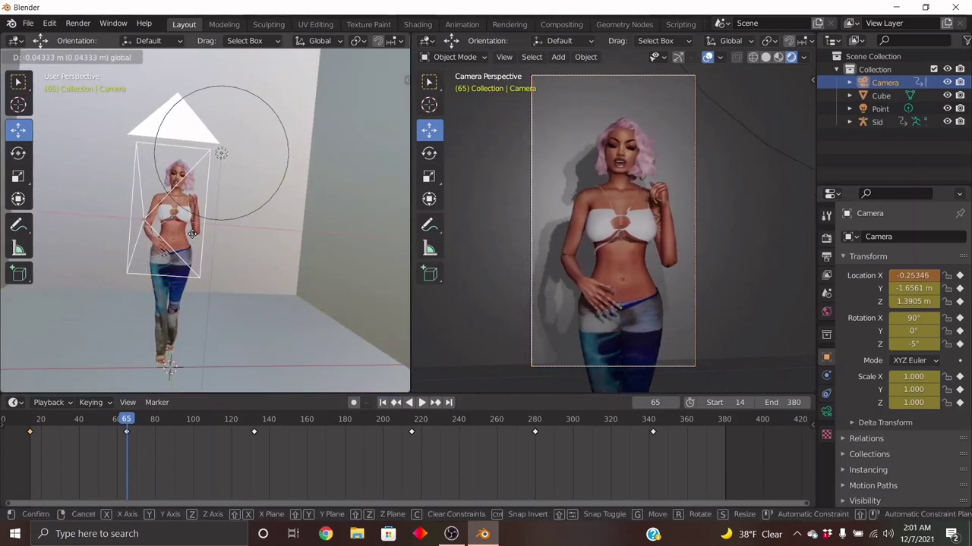
{"action": "left_click", "coordinate": [185, 257]}
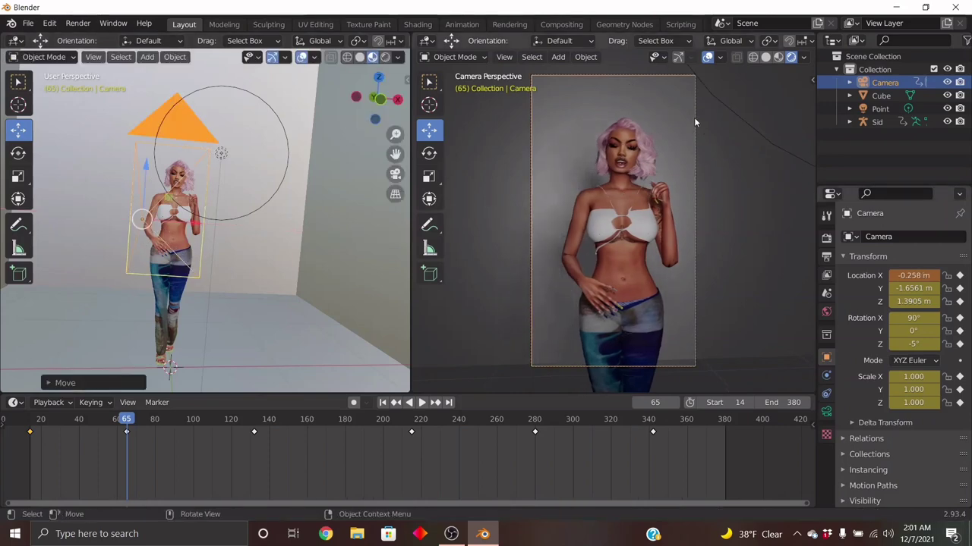
{"action": "key", "text": "i"}
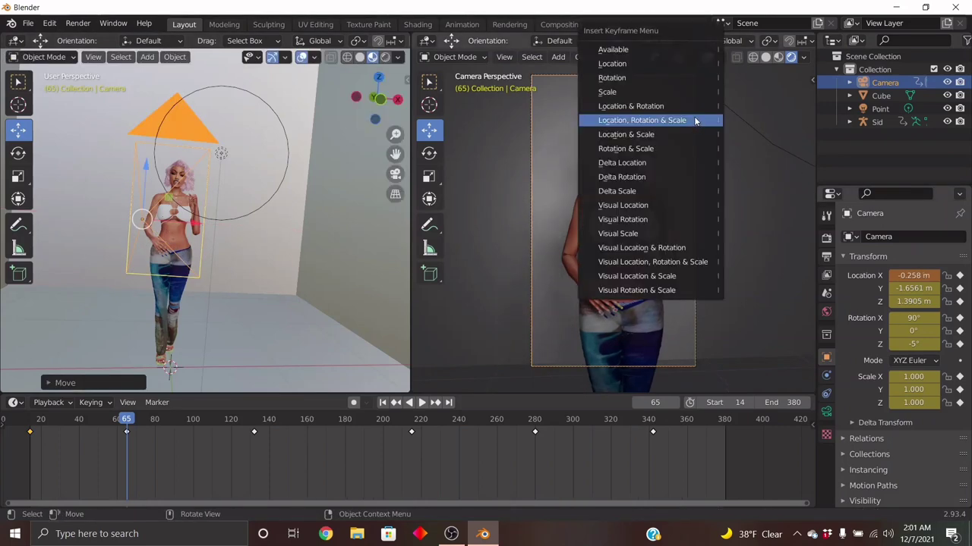
{"action": "left_click", "coordinate": [695, 120]}
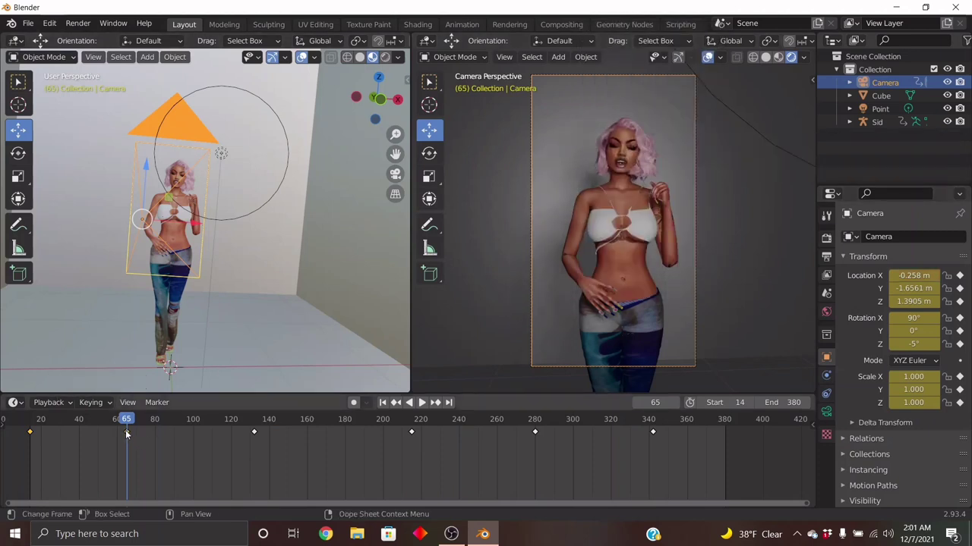
{"action": "left_click_drag", "start_coordinate": [126, 419], "coordinate": [29, 430]}
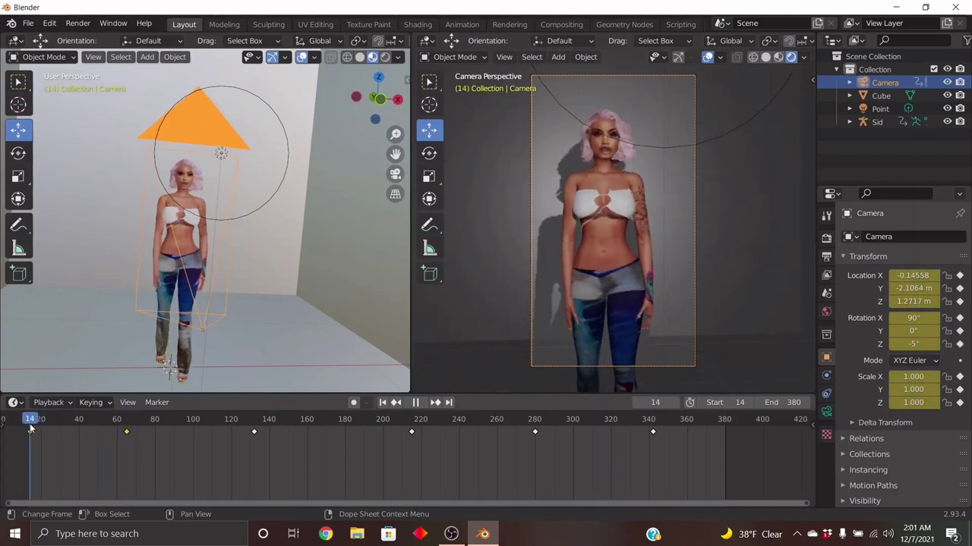
{"action": "left_click", "coordinate": [422, 402]}
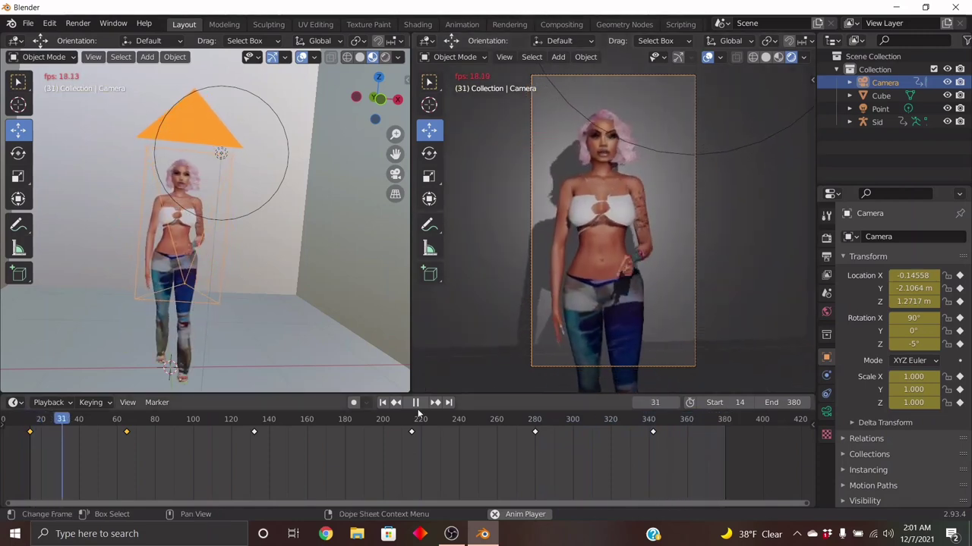
{"action": "left_click", "coordinate": [416, 402]}
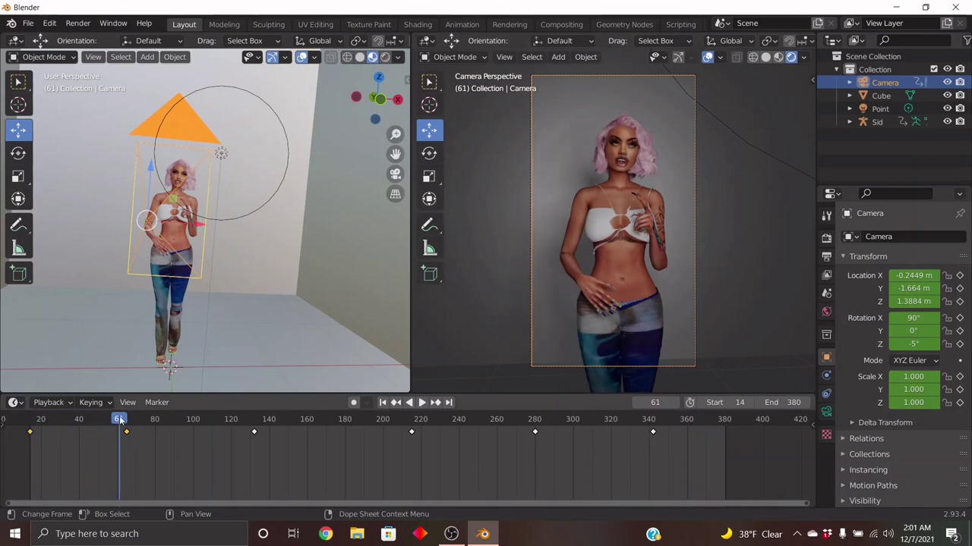
Step: Play the animation from frame 61 and stop it at frame 132
{"action": "key", "text": "space"}
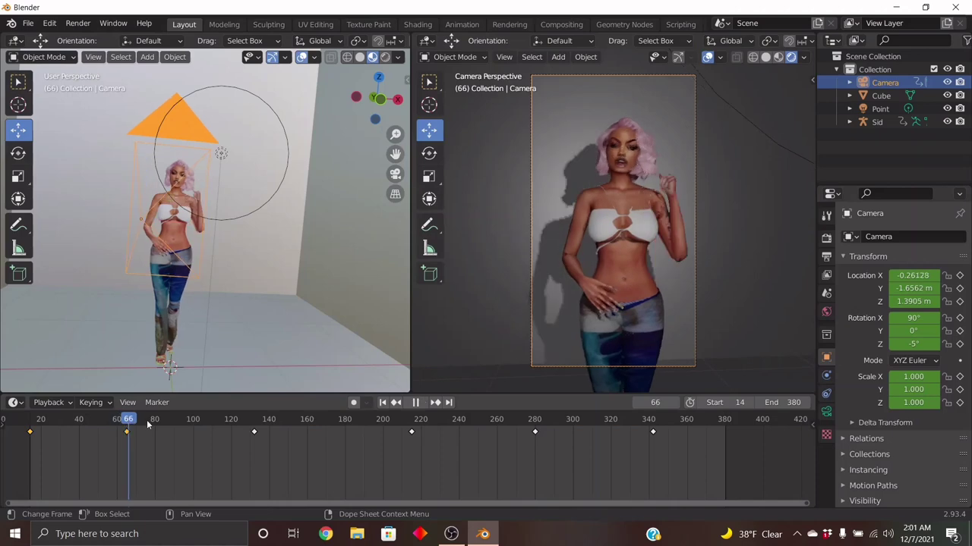
{"action": "key", "text": "space"}
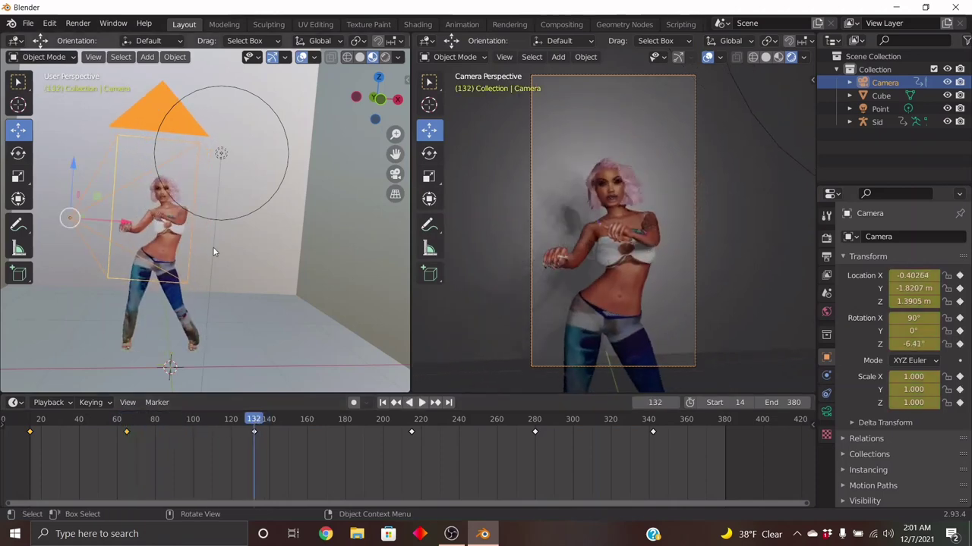